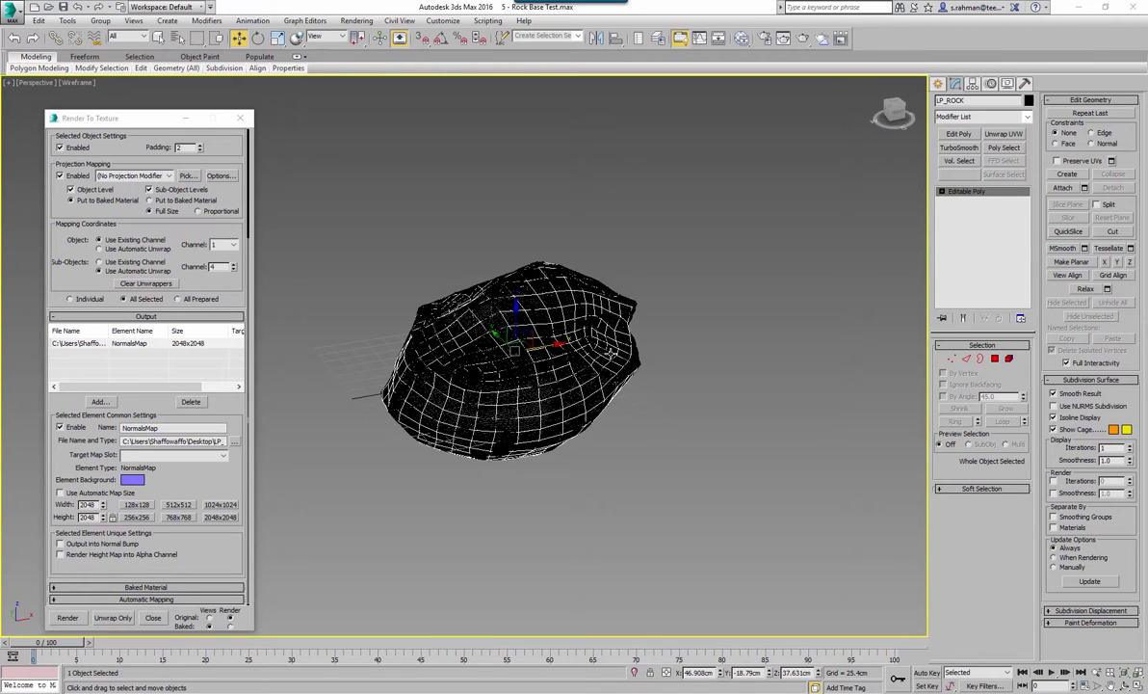
# Step: Export the selected LP_ROCK over the existing LP_Rock.obj, then select HP_ROCK
pyautogui.moveTo(486, 392); pyautogui.dragTo(550, 381, button='middle')
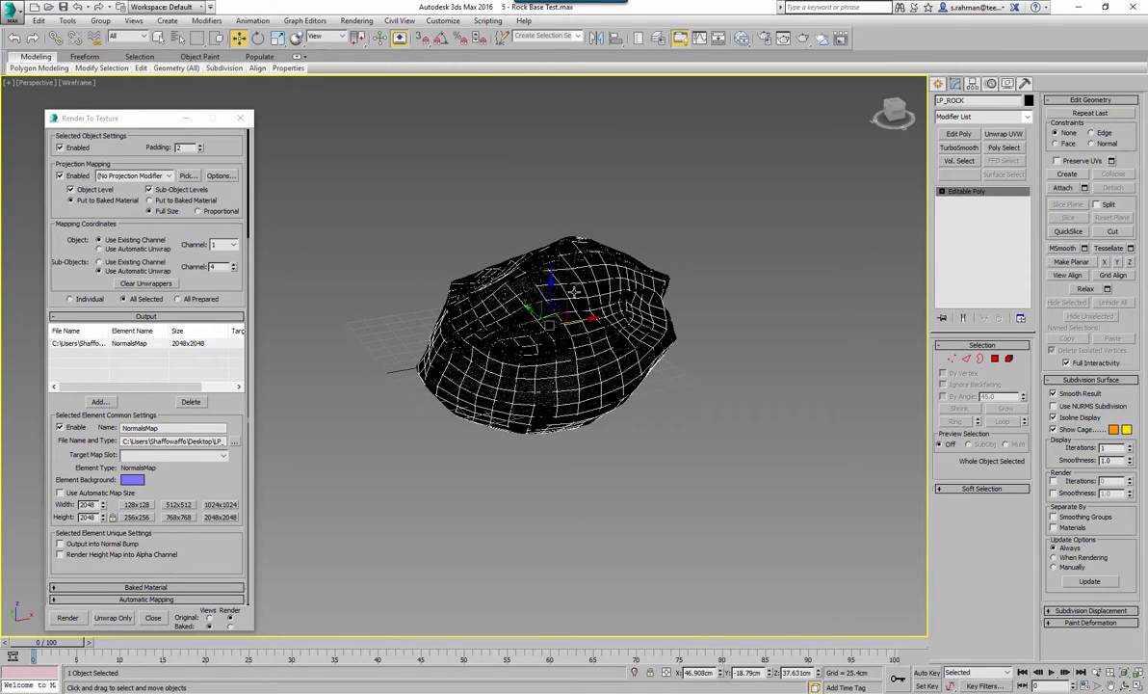
pyautogui.click(239, 117)
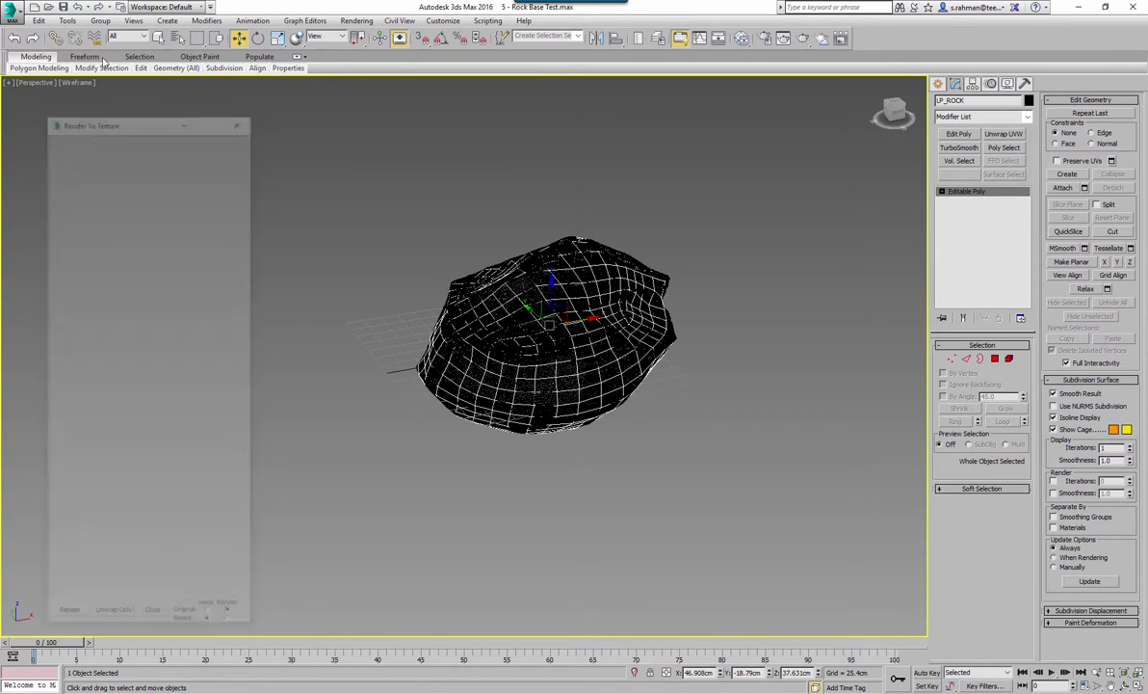
pyautogui.click(13, 13)
pyautogui.moveTo(80, 208)
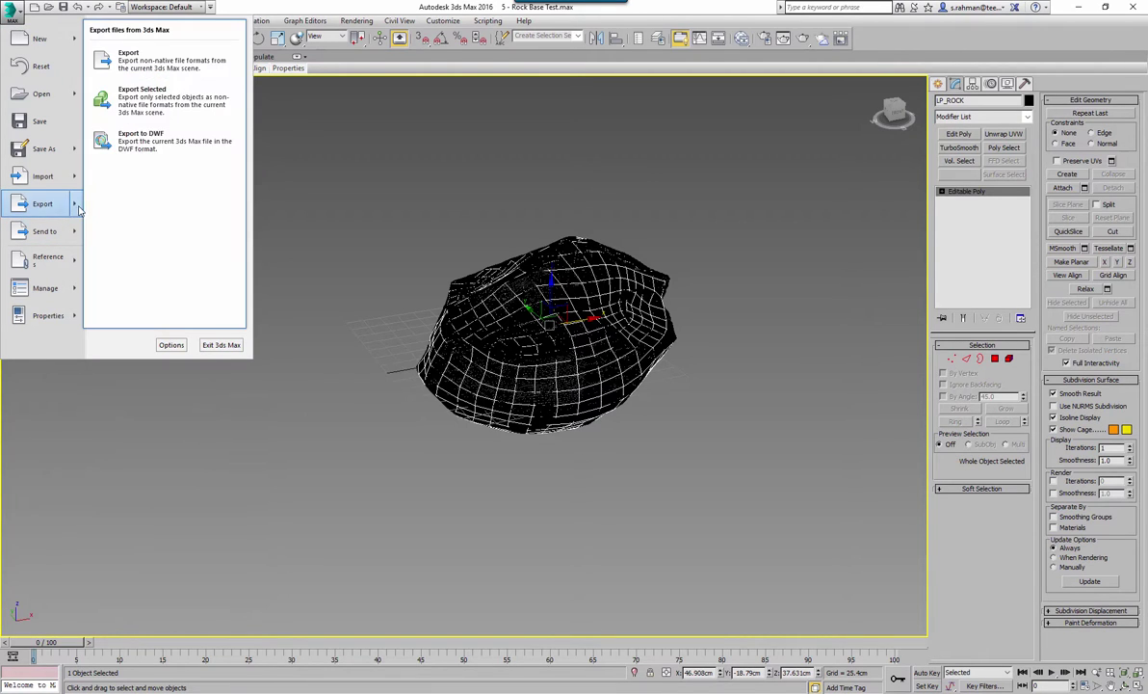
pyautogui.click(140, 94)
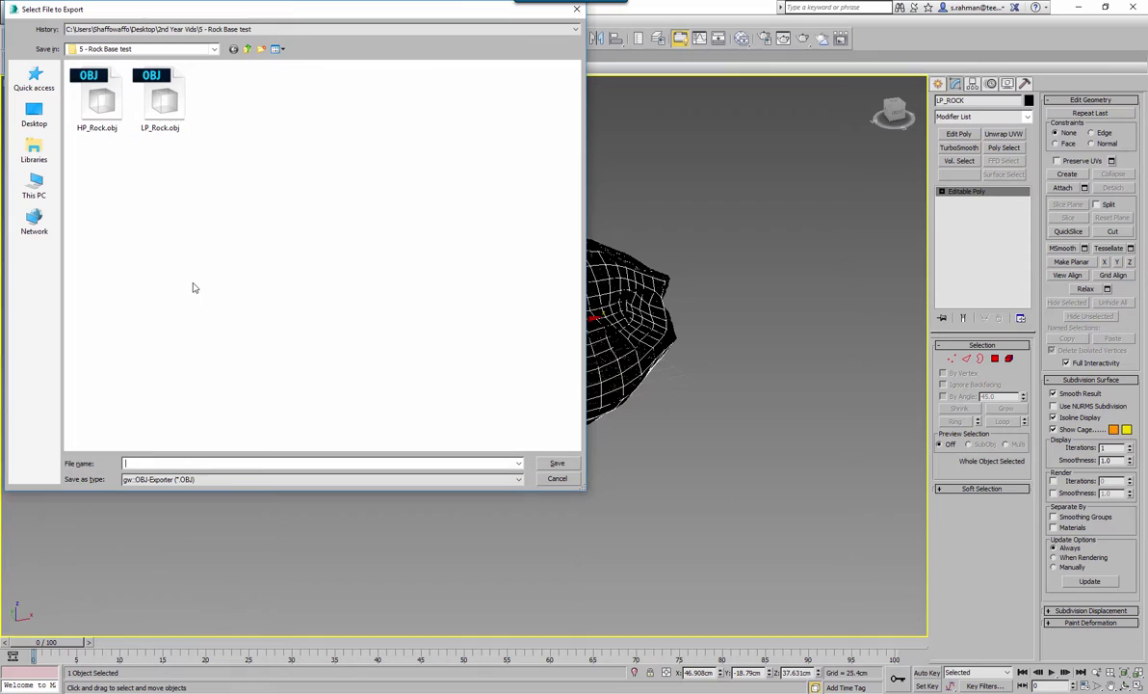
pyautogui.click(159, 104)
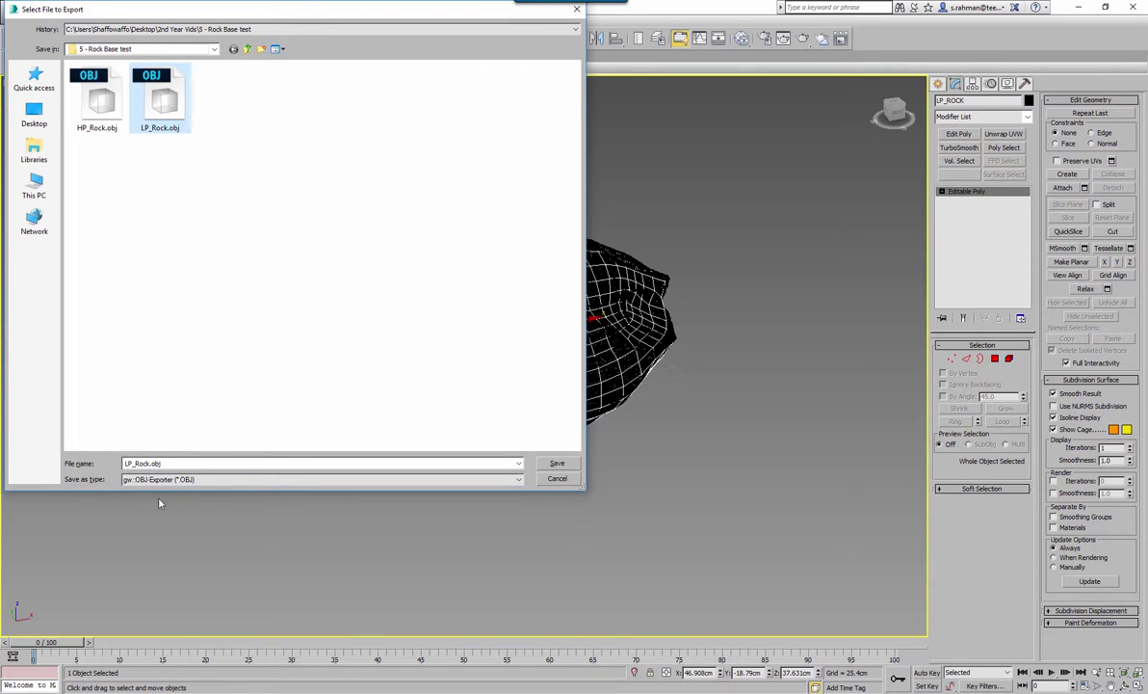
pyautogui.click(556, 462)
pyautogui.click(599, 402)
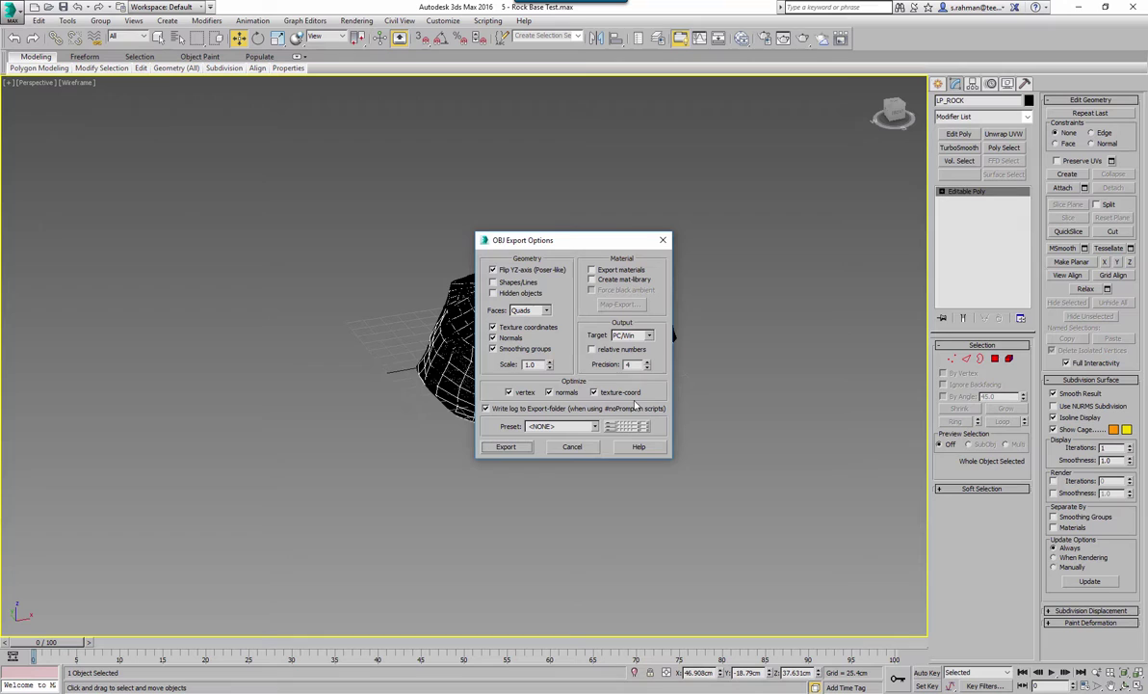
pyautogui.click(509, 447)
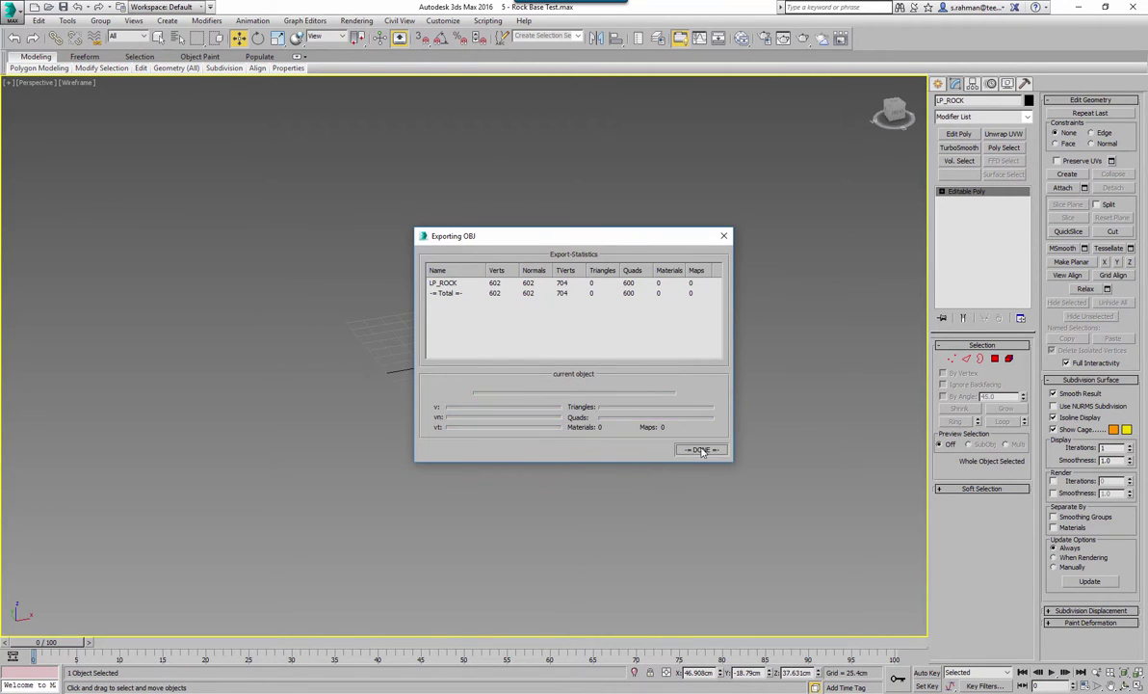
pyautogui.click(702, 450)
pyautogui.click(591, 258)
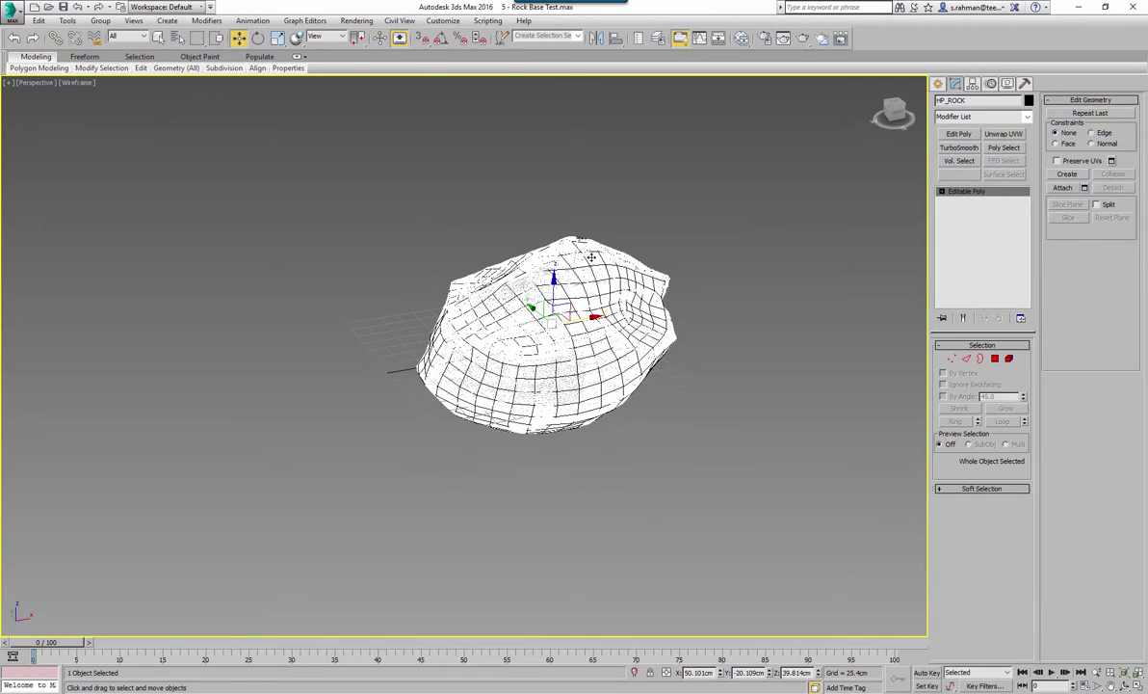
# Step: Export the selected HP_ROCK over HP_Rock.obj as 153602 vertices and 153600 quads
pyautogui.click(10, 19)
pyautogui.moveTo(71, 197)
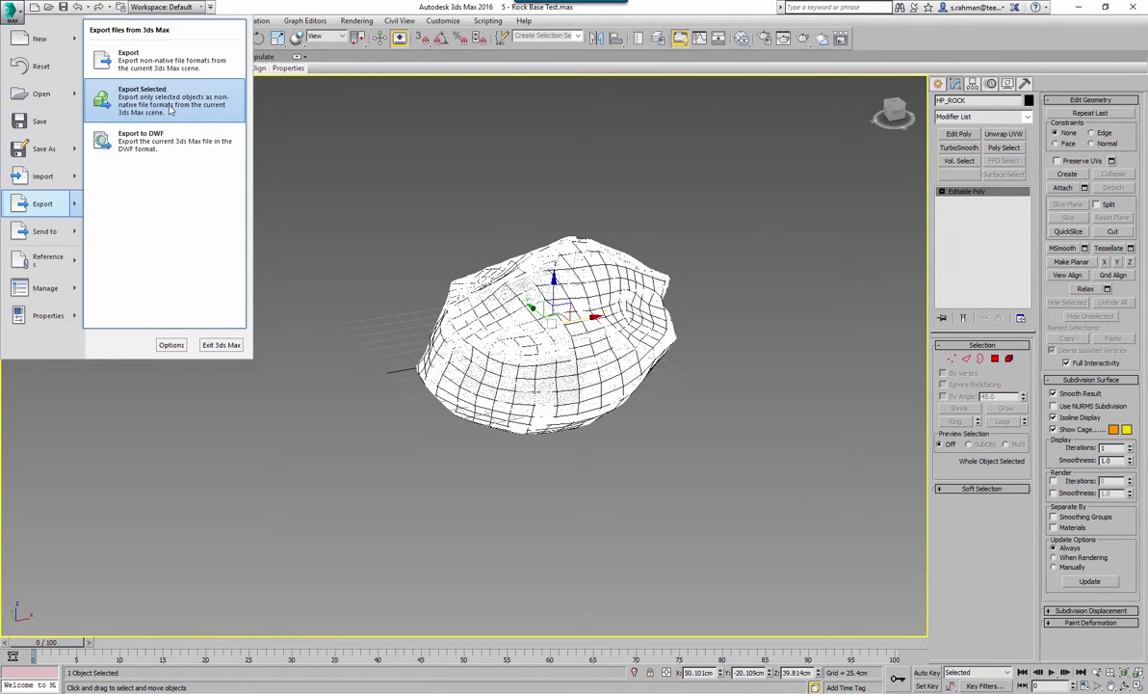
pyautogui.click(169, 106)
pyautogui.doubleClick(95, 104)
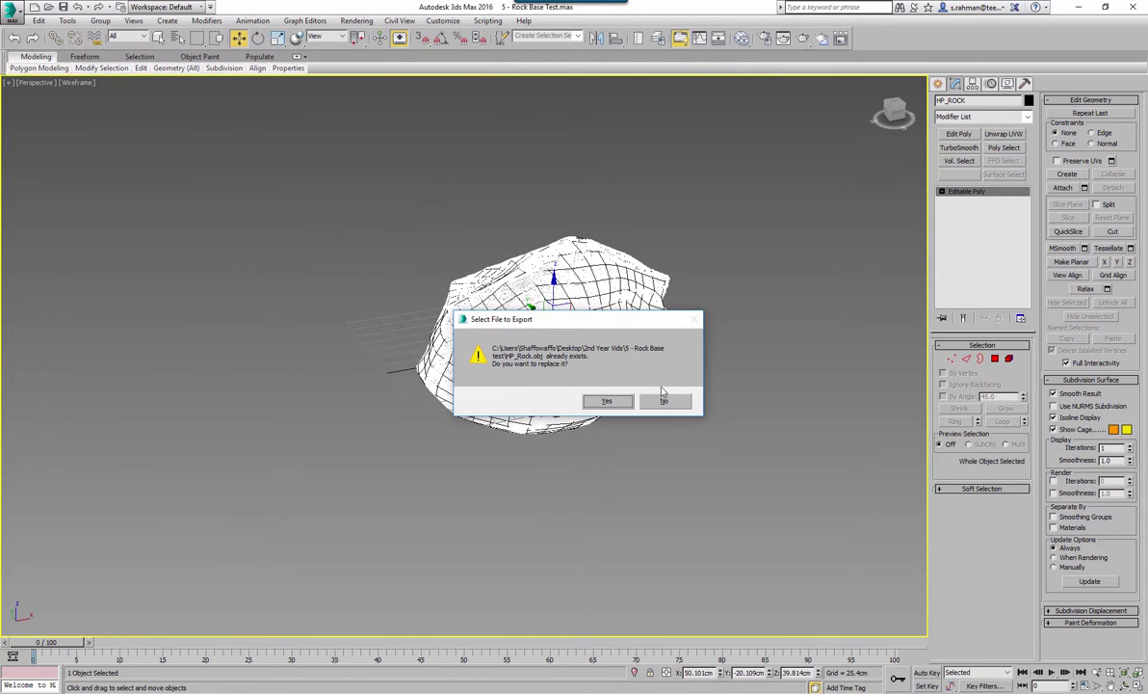
pyautogui.click(605, 400)
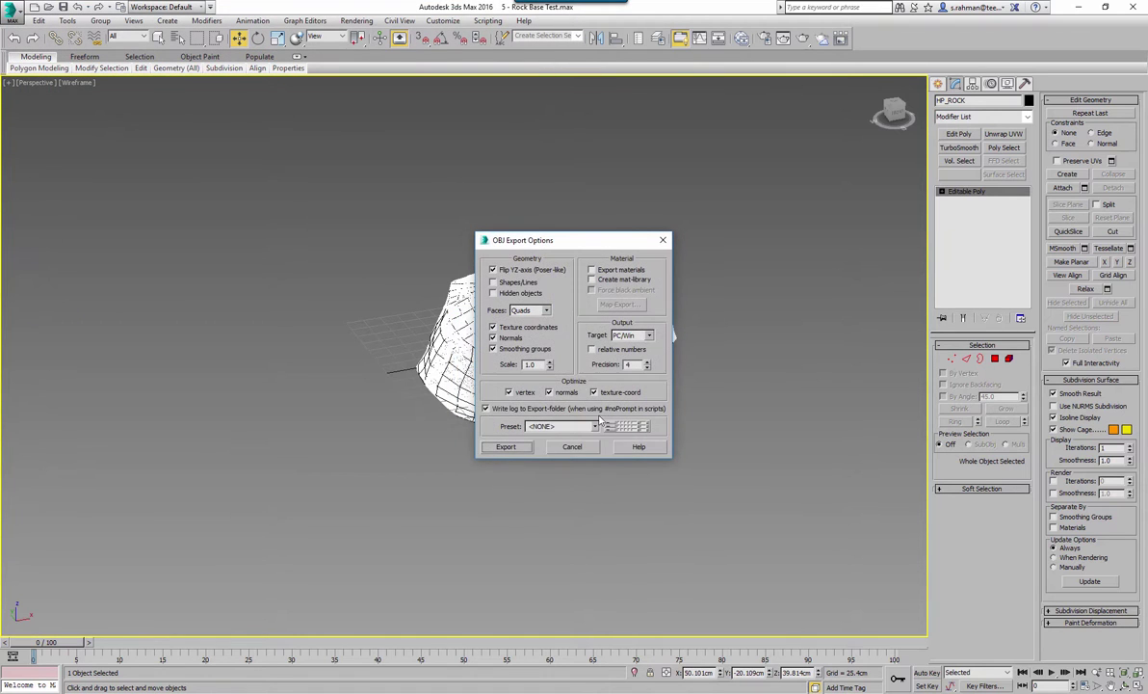
pyautogui.click(505, 448)
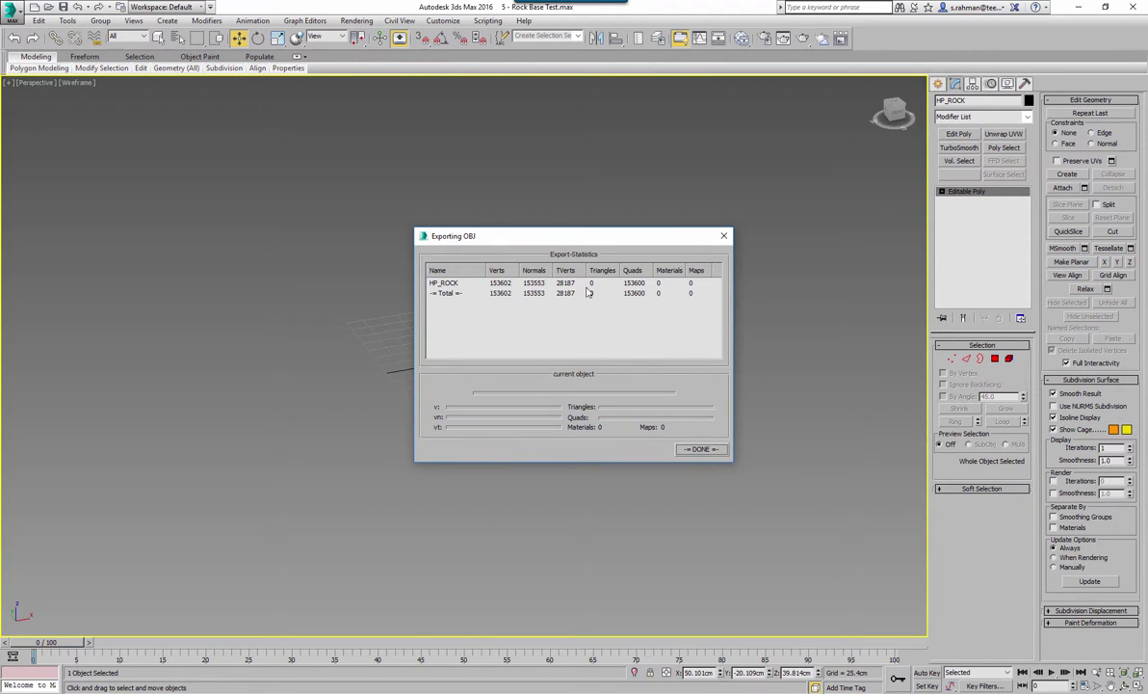
pyautogui.click(699, 449)
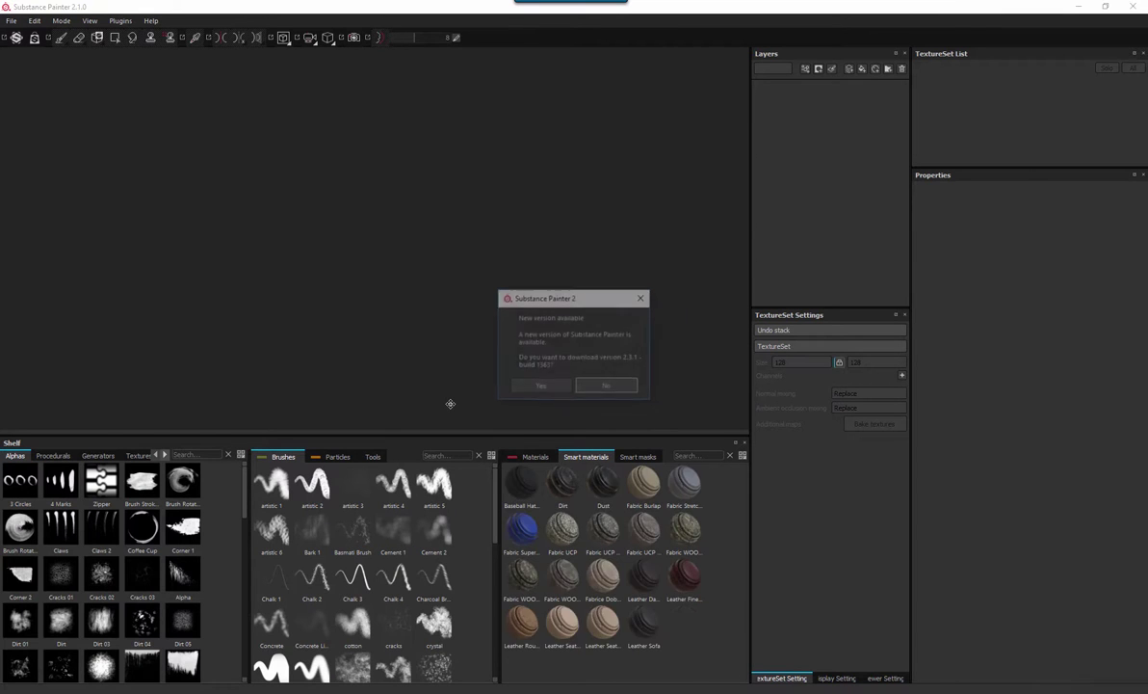
# Step: Decline the Substance Painter 2 new-version download prompt
pyautogui.click(606, 386)
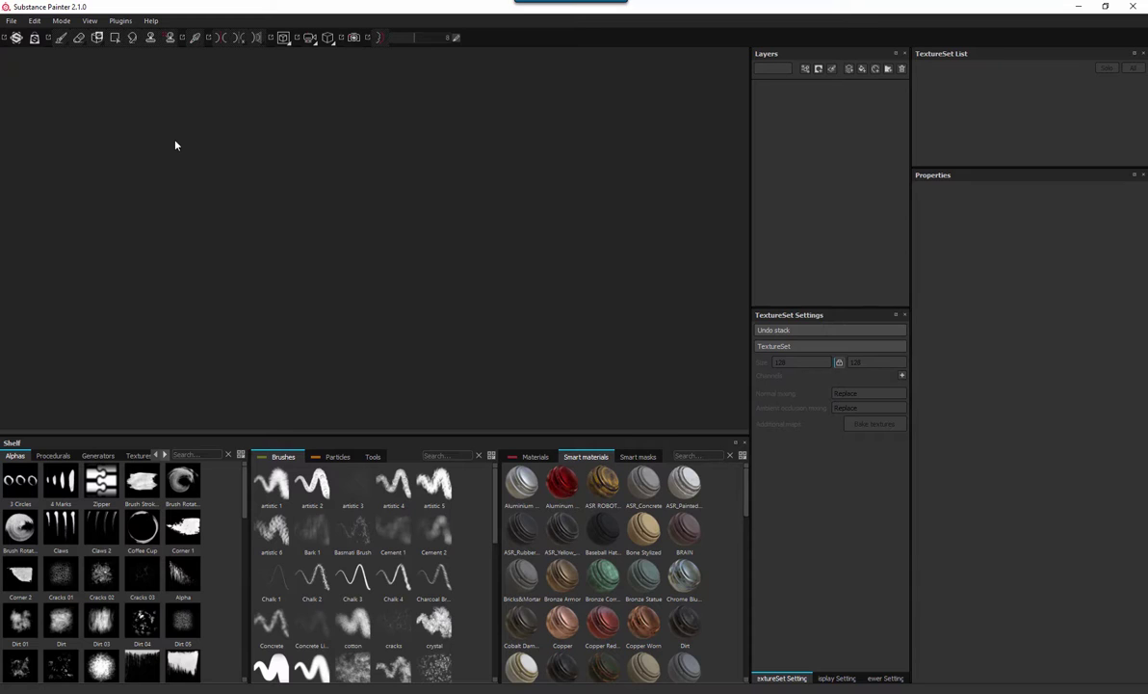
# Step: Create a new pbr-metal-rough project from LP_Rock.obj with 2048 document resolution
pyautogui.click(12, 22)
pyautogui.click(20, 34)
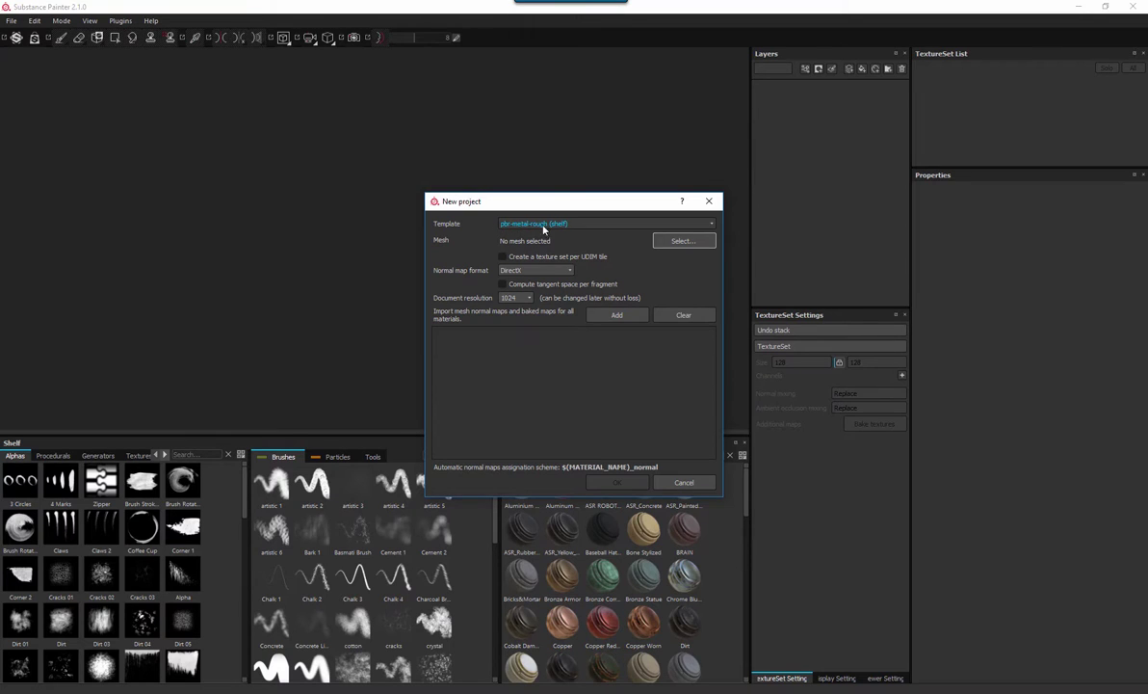
pyautogui.click(671, 242)
pyautogui.click(718, 274)
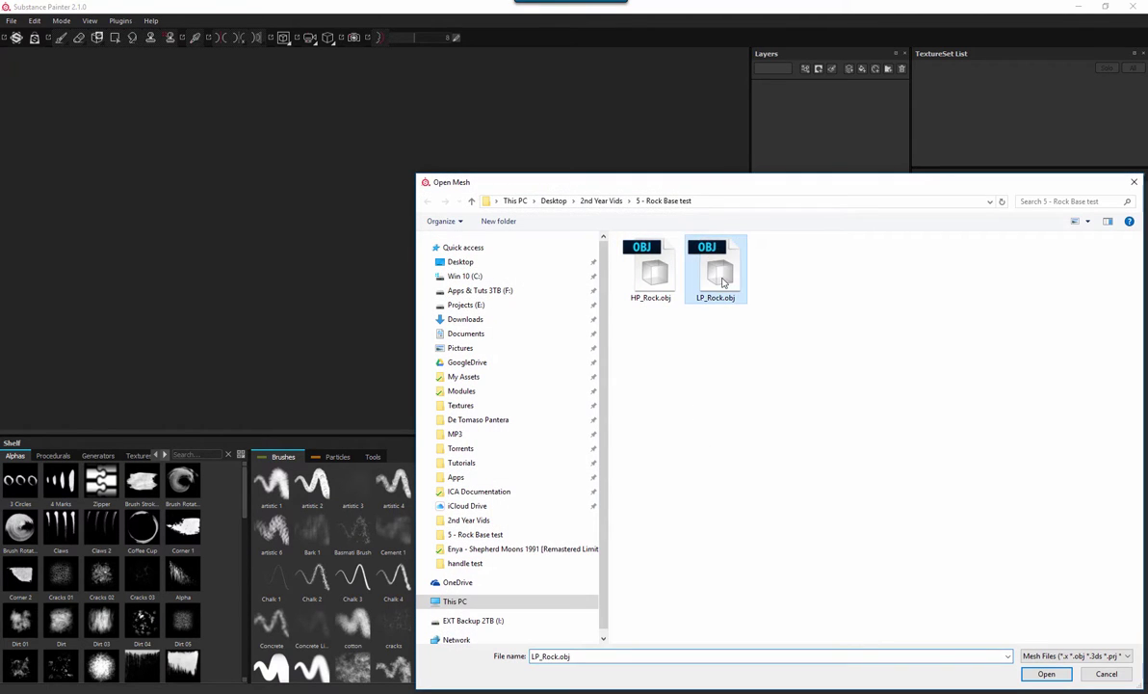
pyautogui.click(1042, 674)
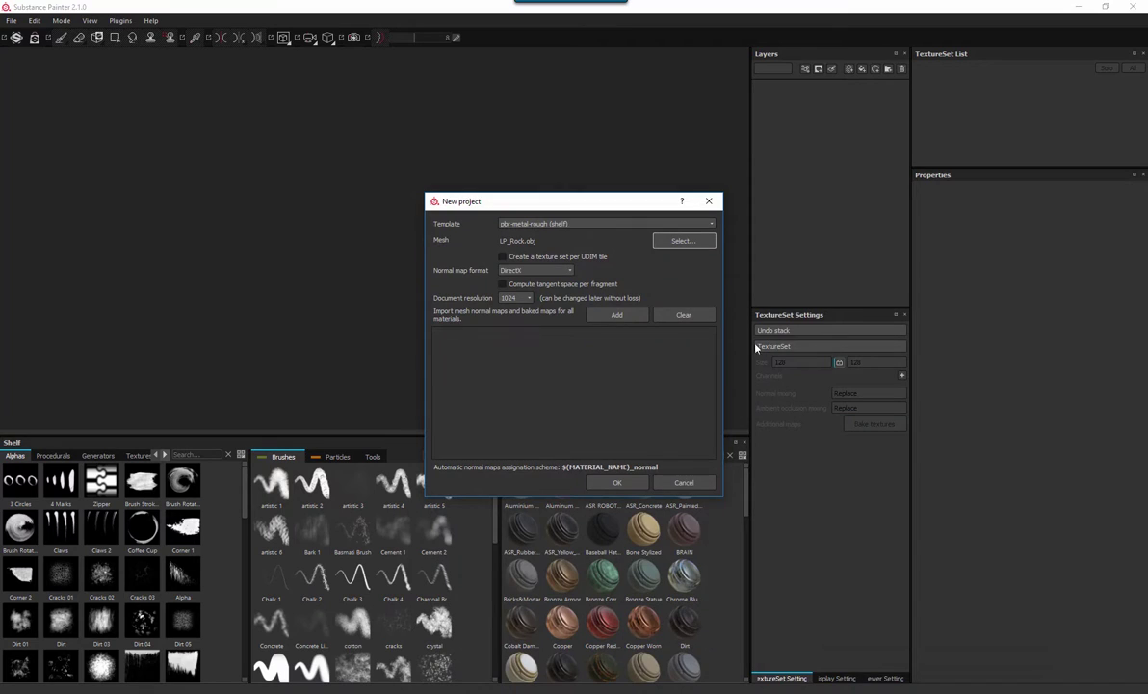
pyautogui.click(516, 299)
pyautogui.click(518, 333)
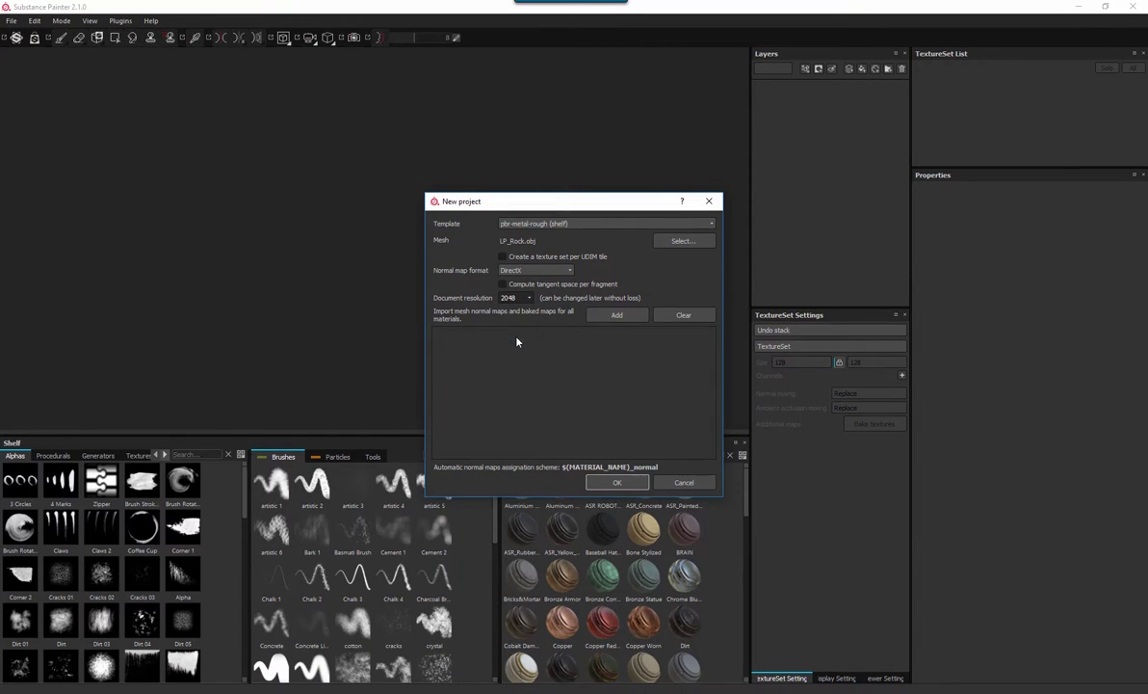
pyautogui.click(619, 483)
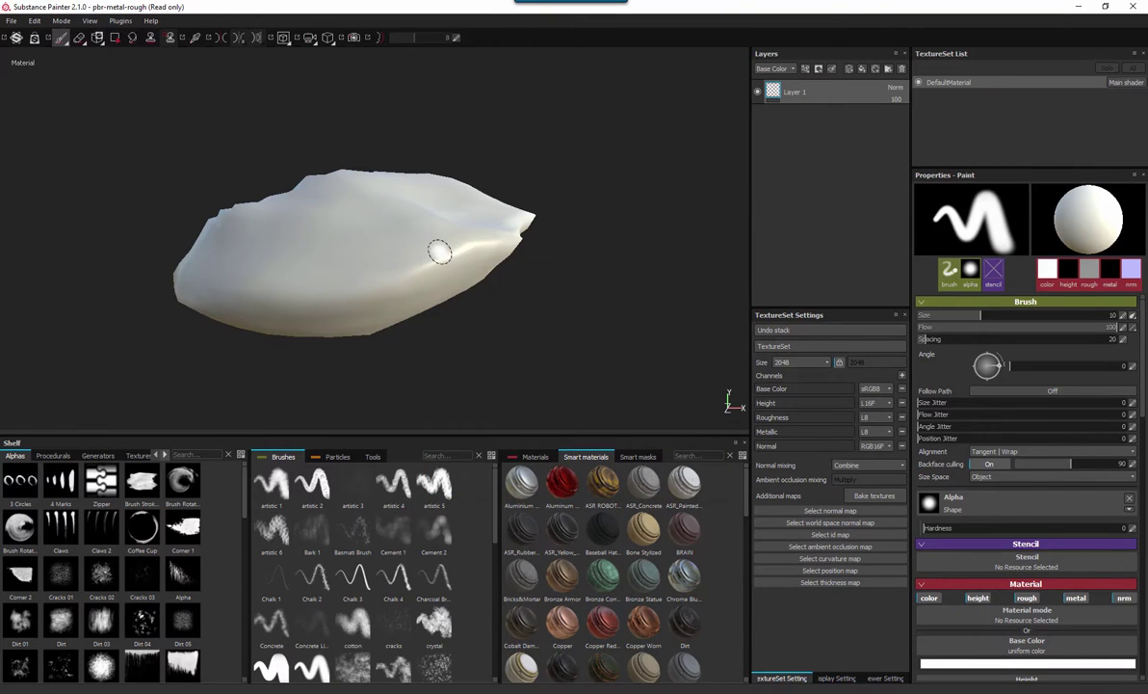
# Step: Bake DefaultMaterial mesh maps at 2048x2048 using HP_Rock.obj as the high definition mesh
pyautogui.moveTo(439, 251)
pyautogui.keyDown('alt'); pyautogui.mouseDown()
pyautogui.moveTo(462, 274)
pyautogui.moveTo(395, 256)
pyautogui.moveTo(435, 268)
pyautogui.mouseUp(); pyautogui.keyUp('alt')
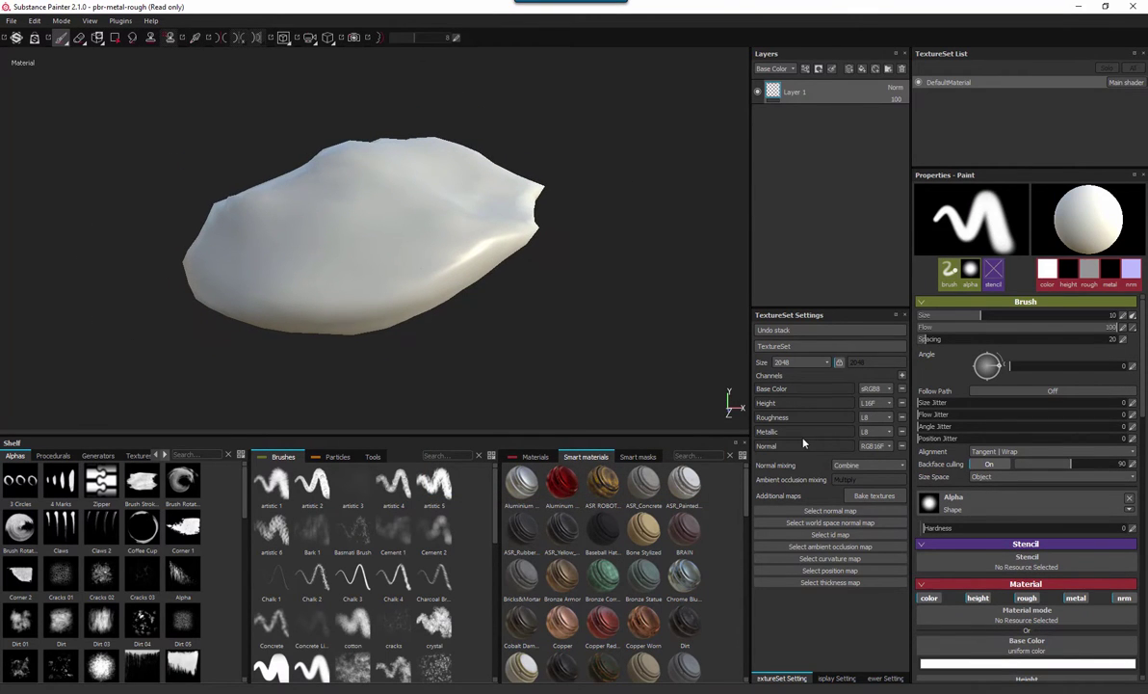
pyautogui.click(873, 496)
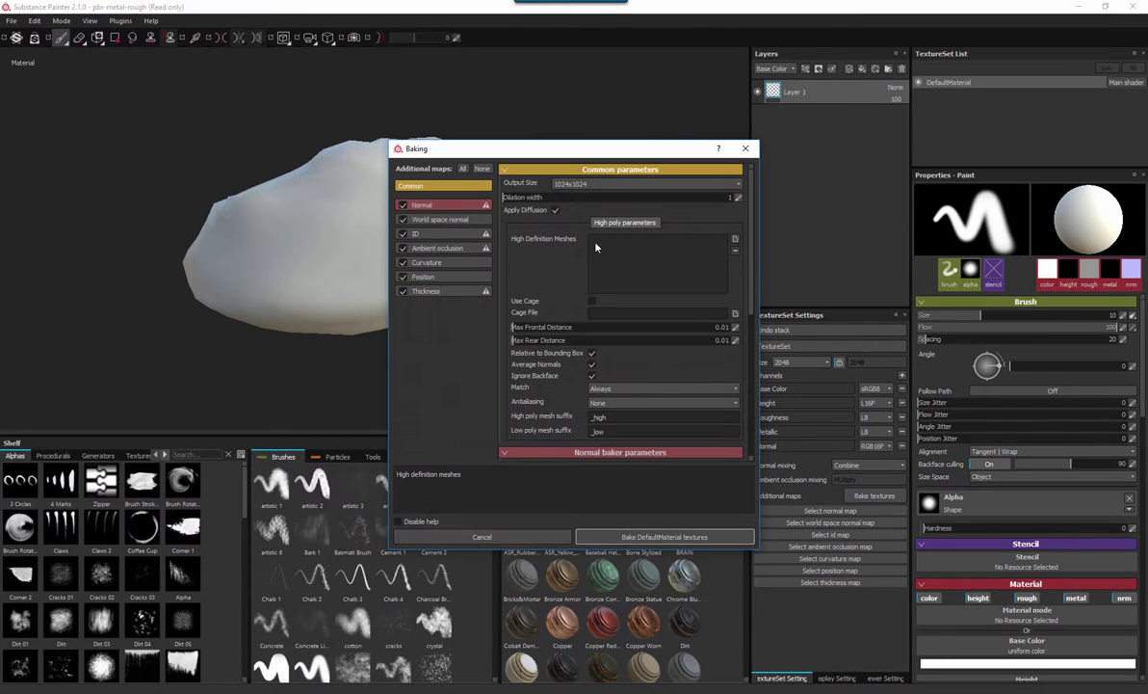
pyautogui.click(734, 240)
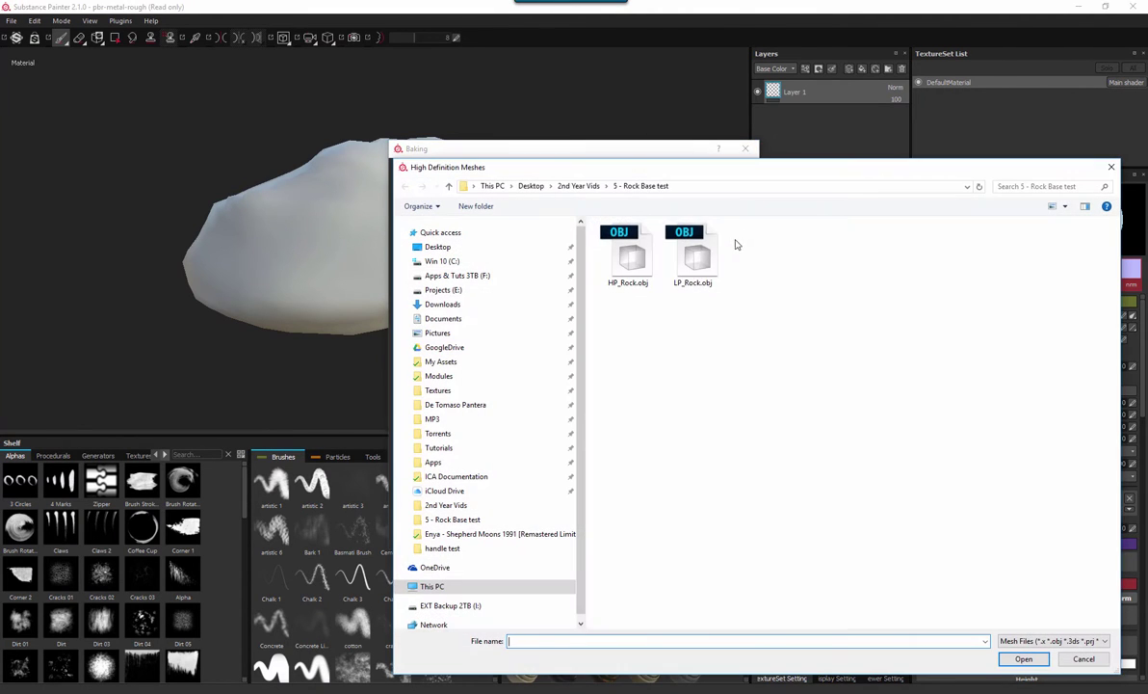
pyautogui.click(1023, 658)
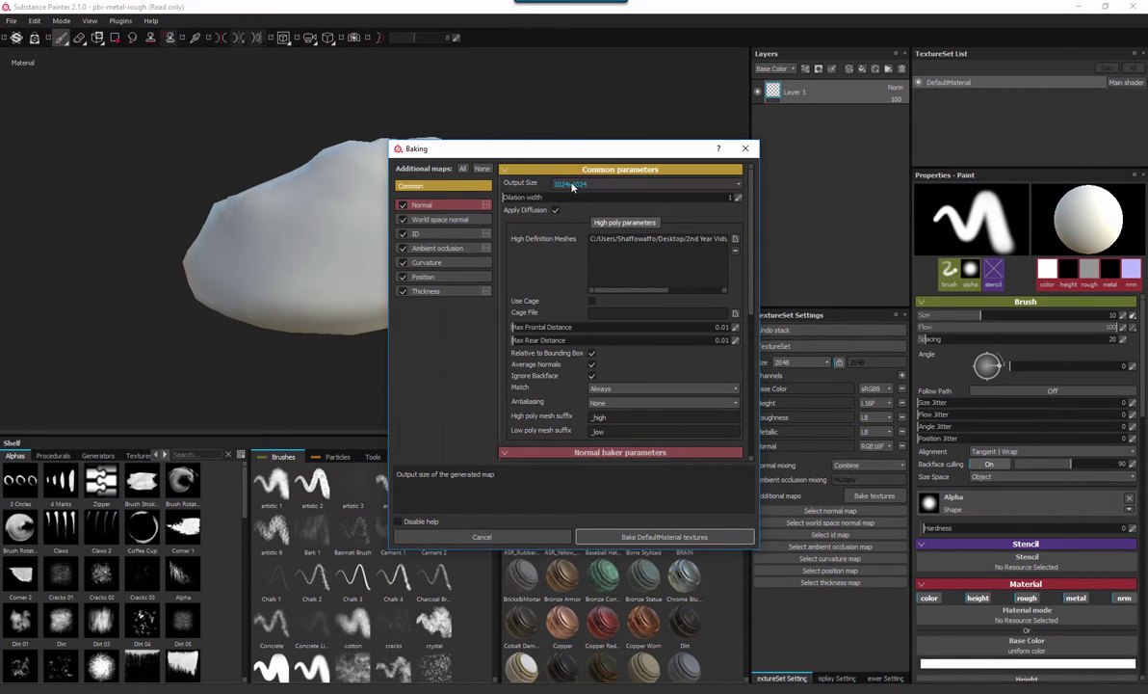
pyautogui.click(571, 184)
pyautogui.click(576, 232)
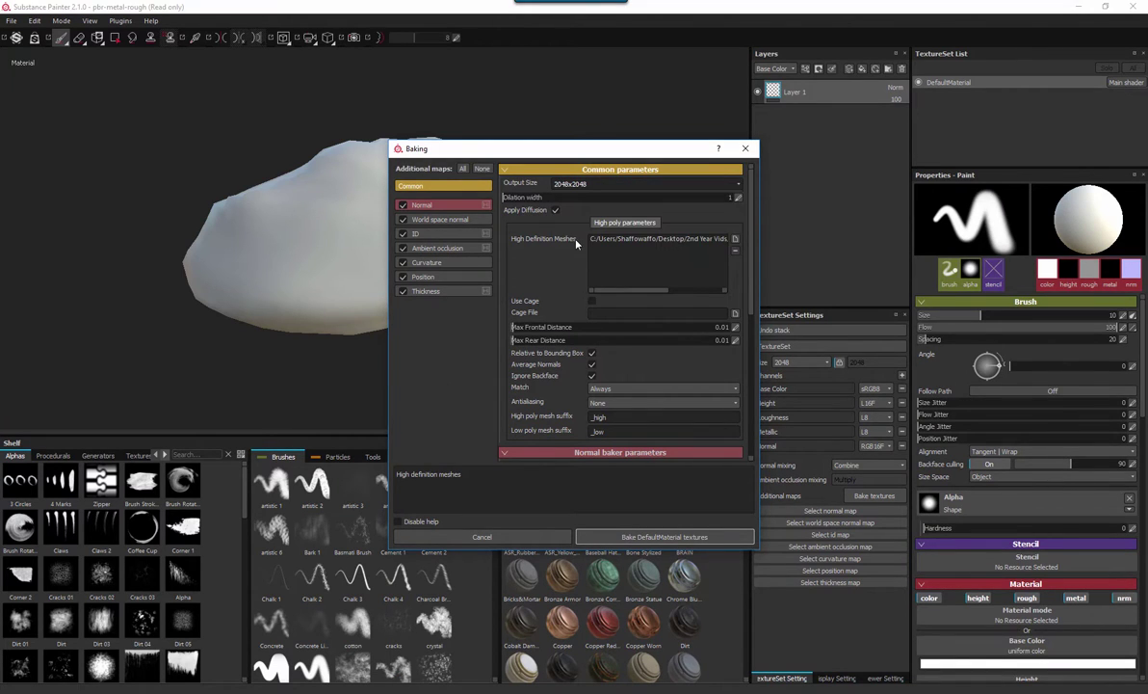
pyautogui.click(571, 184)
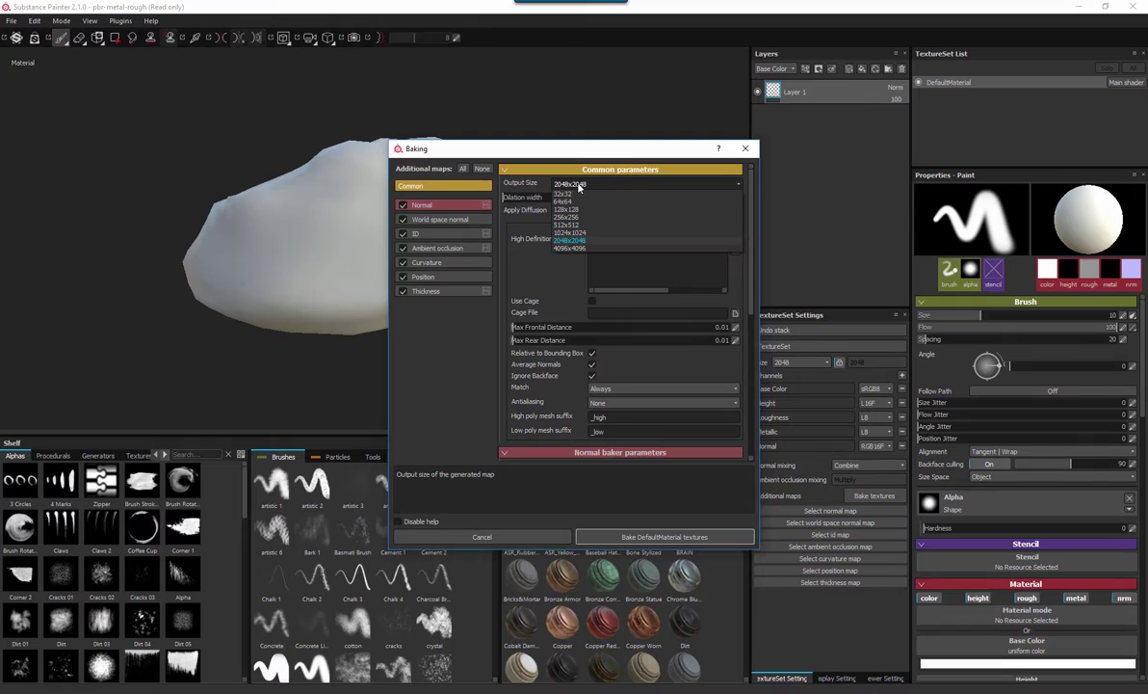
pyautogui.click(576, 241)
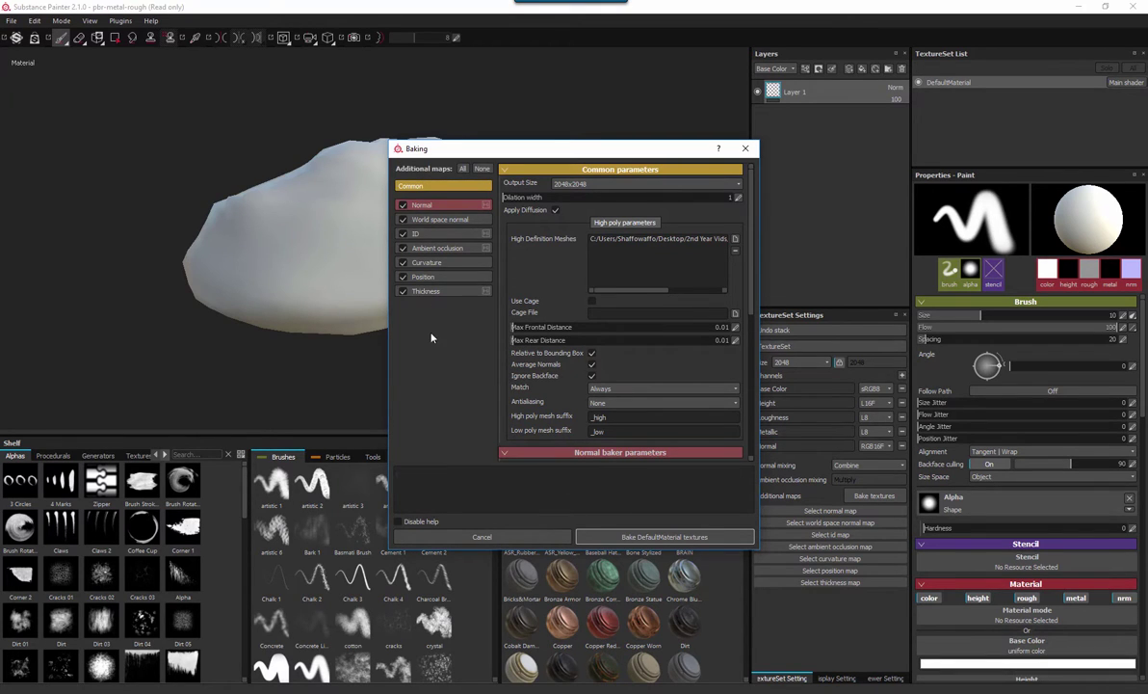
pyautogui.click(656, 538)
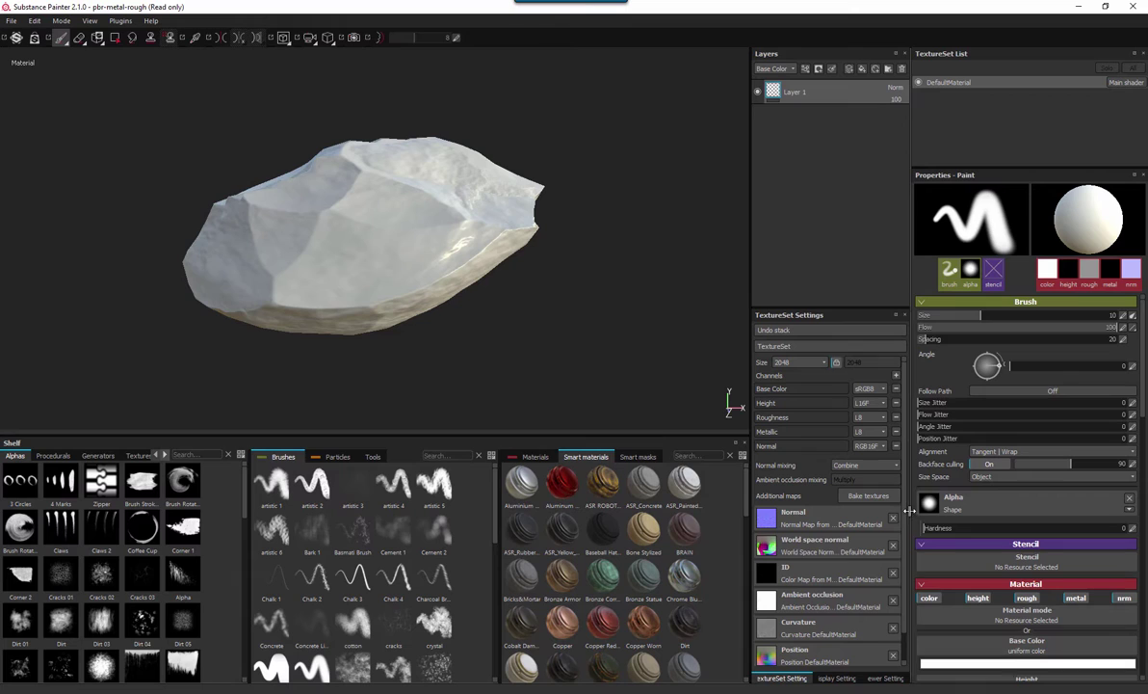
# Step: Orbit around the bare white rock, then drag ASR_Concrete toward the Layers panel
pyautogui.scroll(-1, 867, 539)
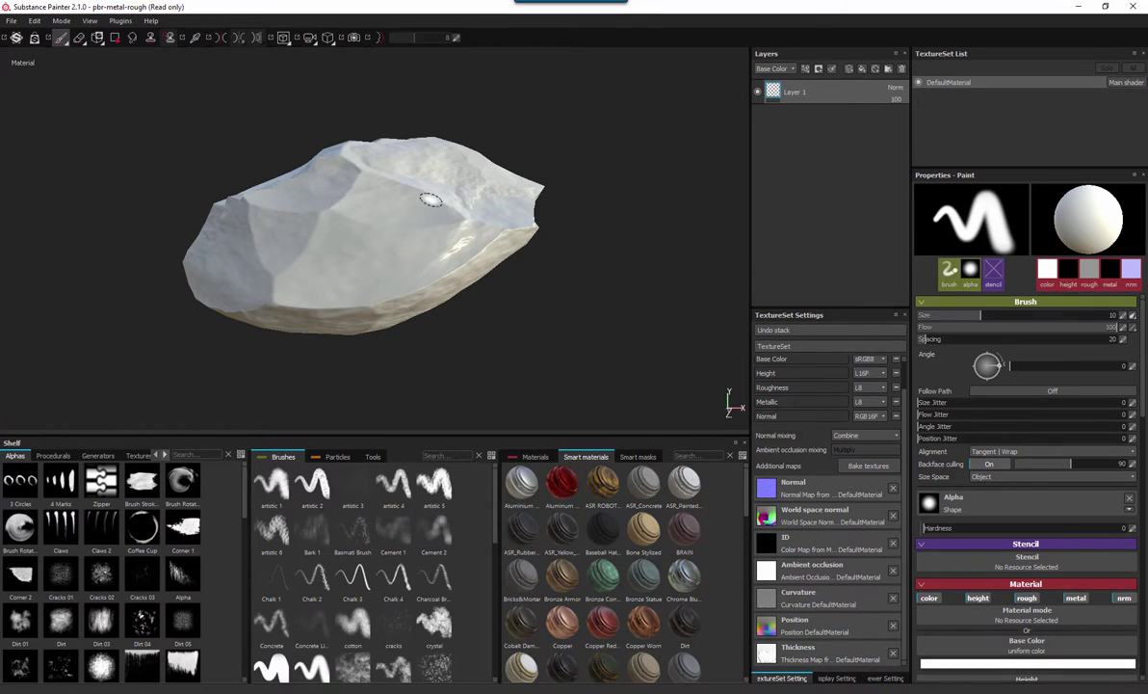
pyautogui.keyDown('alt'); pyautogui.moveTo(381, 222); pyautogui.dragTo(447, 235); pyautogui.keyUp('alt')
pyautogui.keyDown('alt'); pyautogui.moveTo(447, 235); pyautogui.dragTo(451, 234, button='middle'); pyautogui.keyUp('alt')
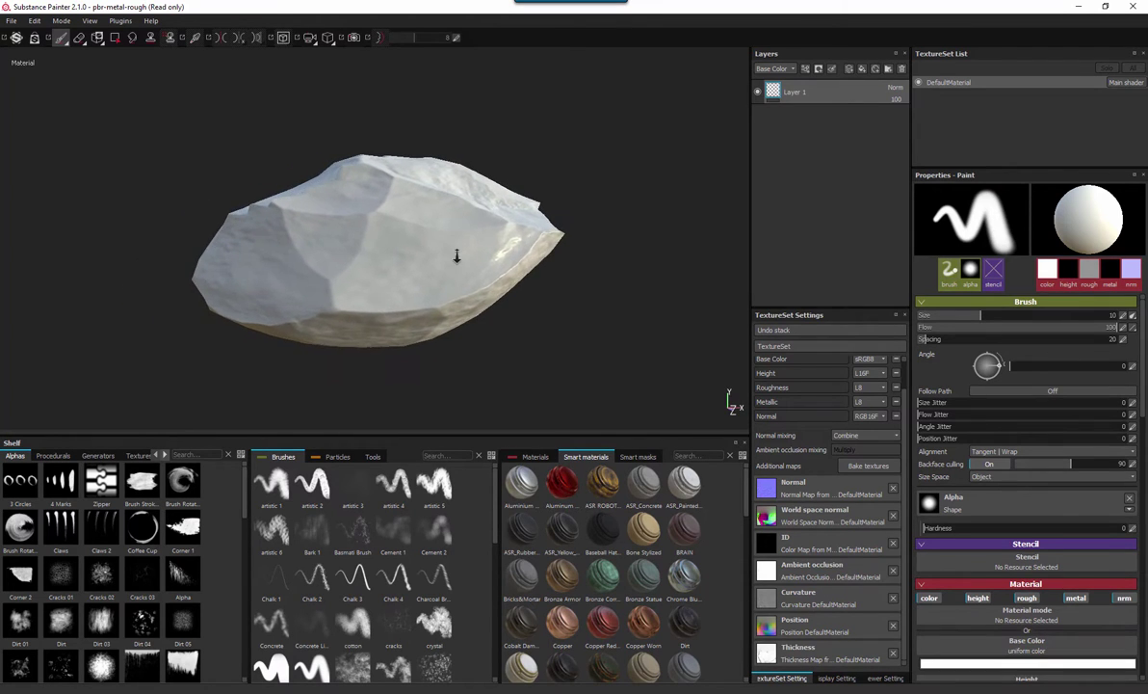
pyautogui.moveTo(456, 256)
pyautogui.keyDown('alt'); pyautogui.mouseDown()
pyautogui.moveTo(451, 272)
pyautogui.moveTo(449, 231)
pyautogui.moveTo(477, 251)
pyautogui.moveTo(482, 147)
pyautogui.moveTo(495, 287)
pyautogui.mouseUp(); pyautogui.keyUp('alt')
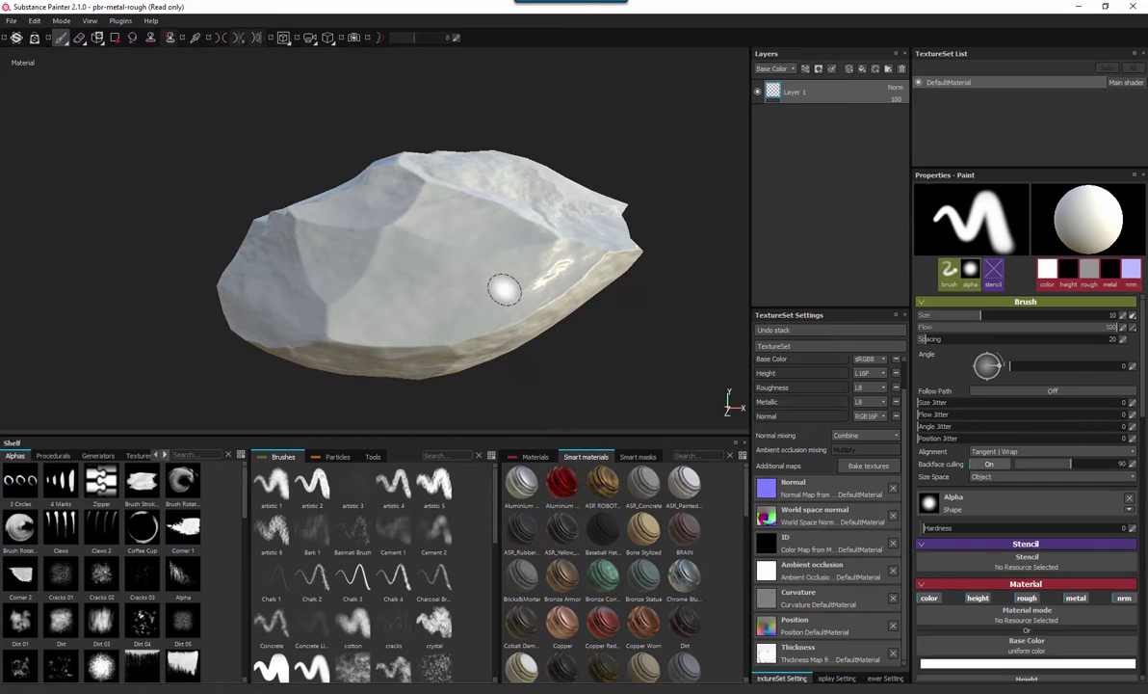
pyautogui.moveTo(643, 482); pyautogui.dragTo(794, 86)
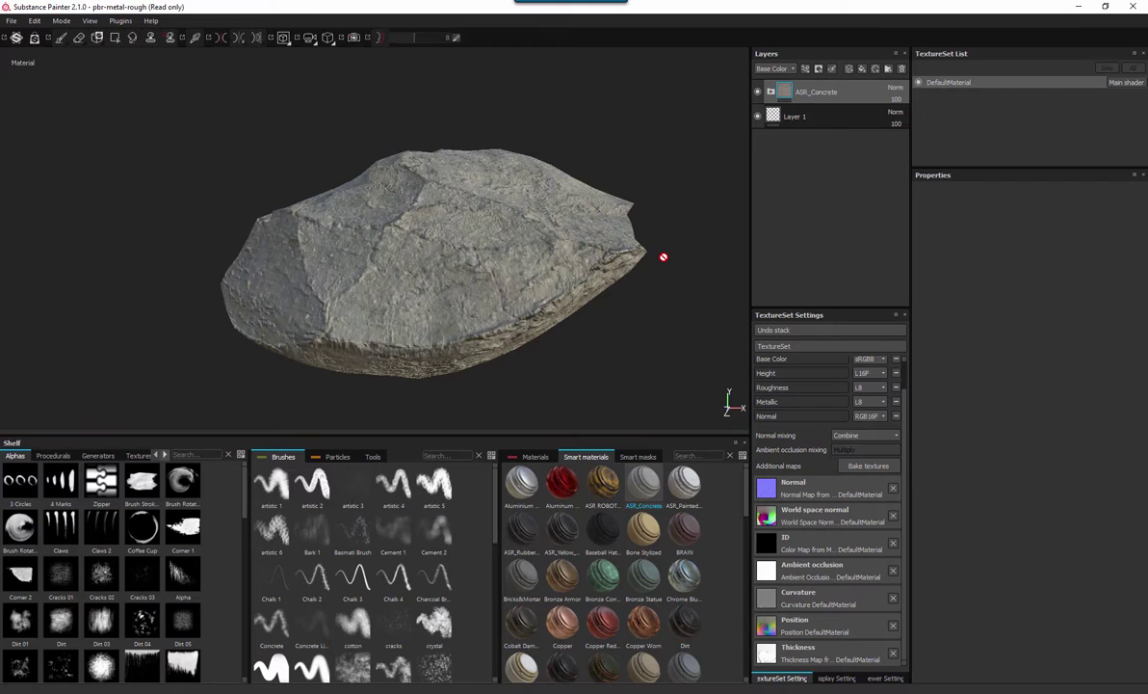
# Step: Add the Bricks&Mortar smart material above ASR_Concrete and collapse its group
pyautogui.keyDown('alt'); pyautogui.moveTo(508, 261); pyautogui.dragTo(562, 458); pyautogui.keyUp('alt')
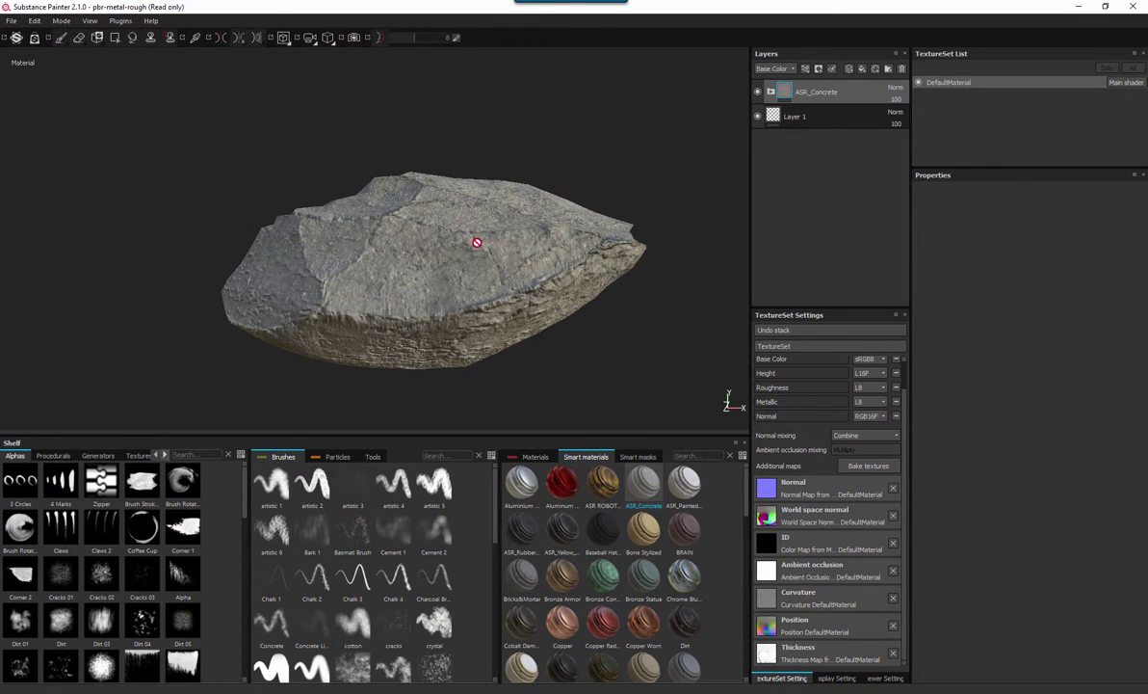
pyautogui.keyDown('alt'); pyautogui.moveTo(458, 231); pyautogui.dragTo(263, 263); pyautogui.keyUp('alt')
pyautogui.moveTo(529, 566); pyautogui.dragTo(833, 82)
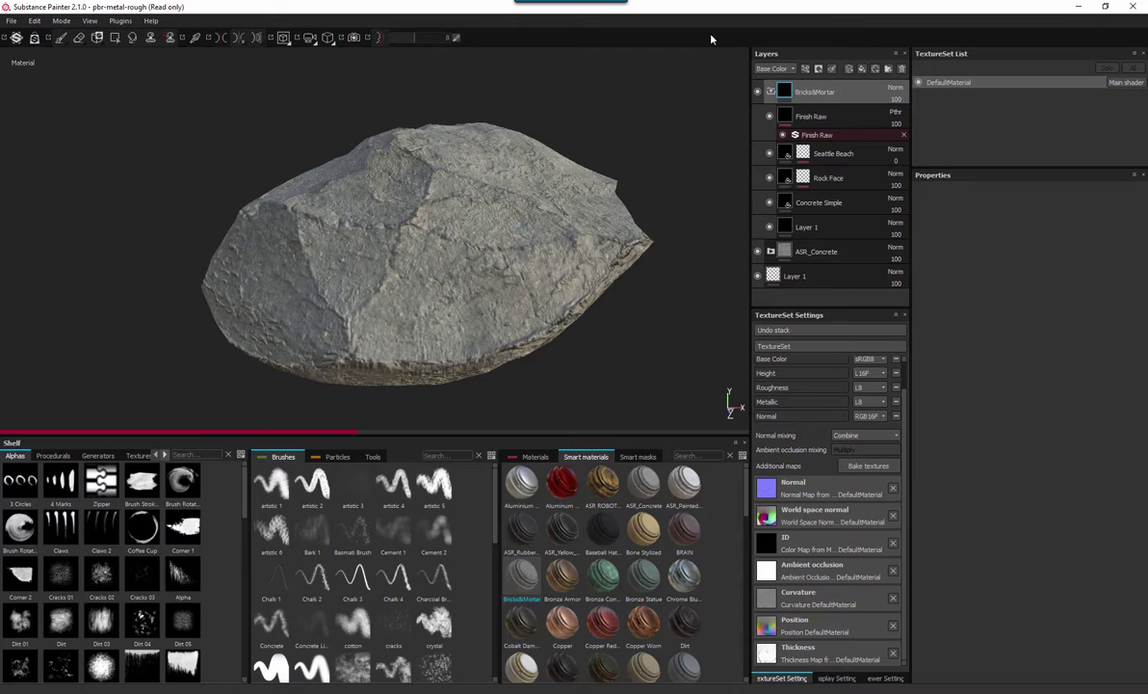
pyautogui.keyDown('alt'); pyautogui.moveTo(526, 213); pyautogui.dragTo(681, 379); pyautogui.keyUp('alt')
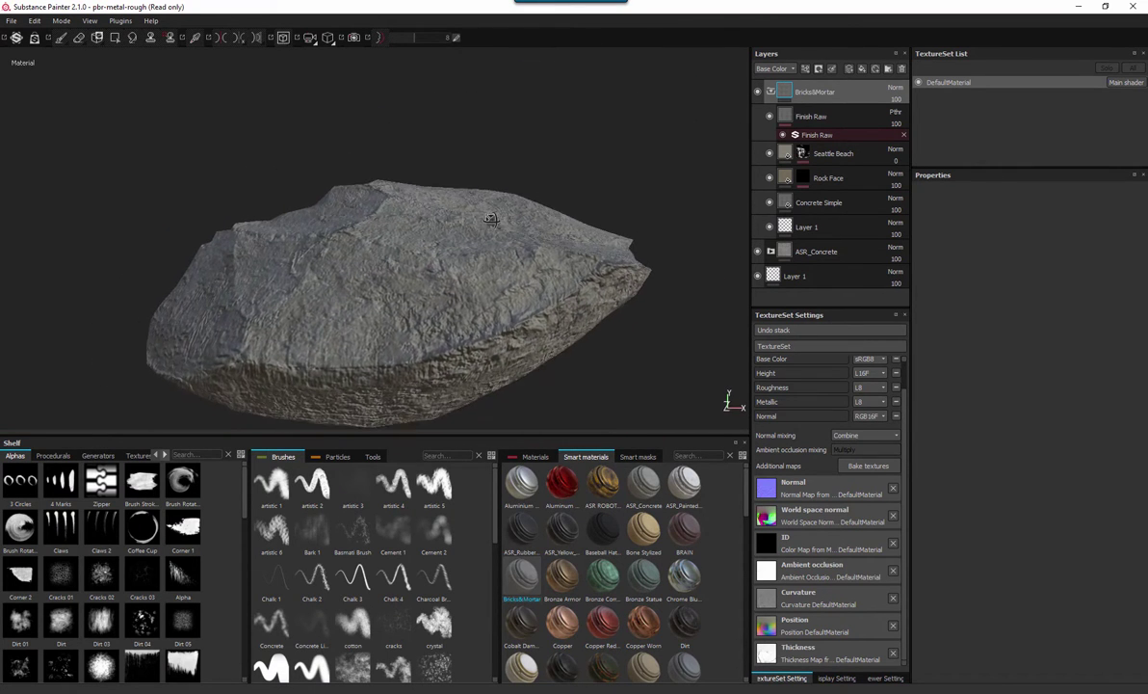
pyautogui.click(771, 91)
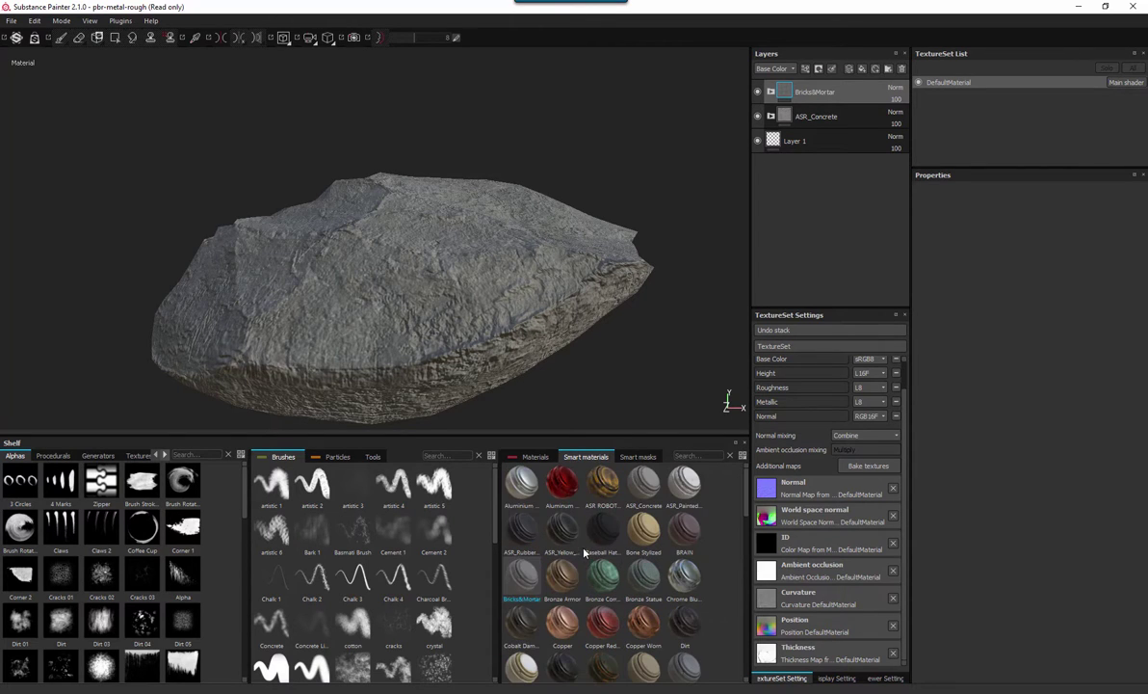
# Step: Add the Ground Moss material as a new layer on the rock
pyautogui.click(535, 457)
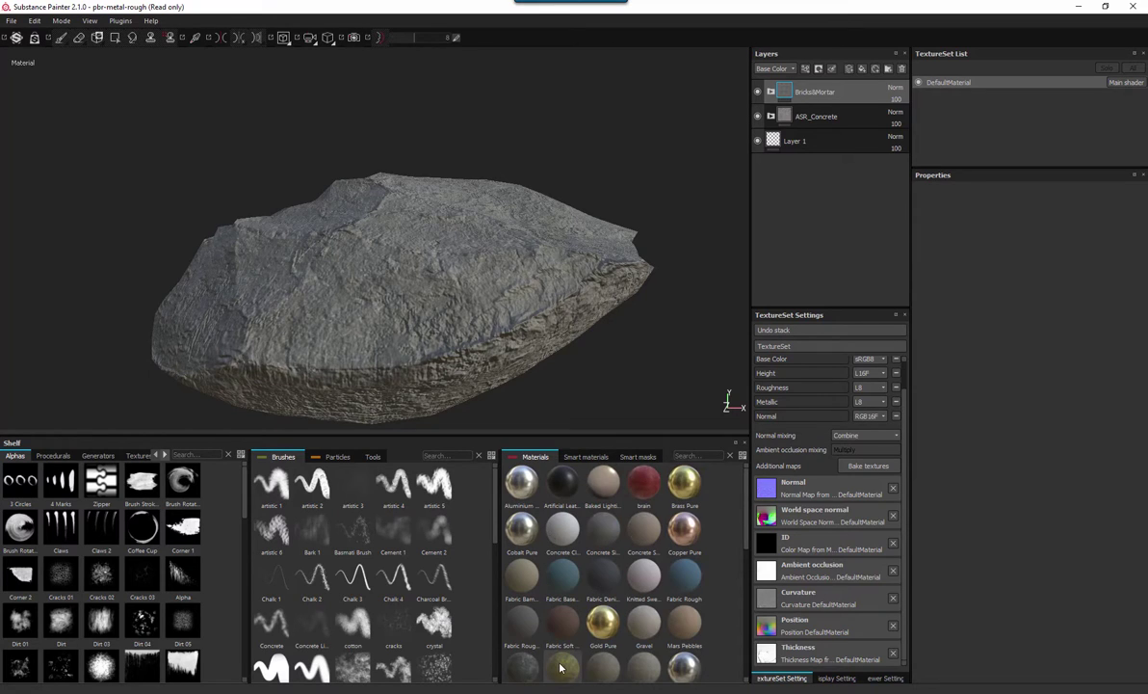
pyautogui.scroll(-3, 557, 661)
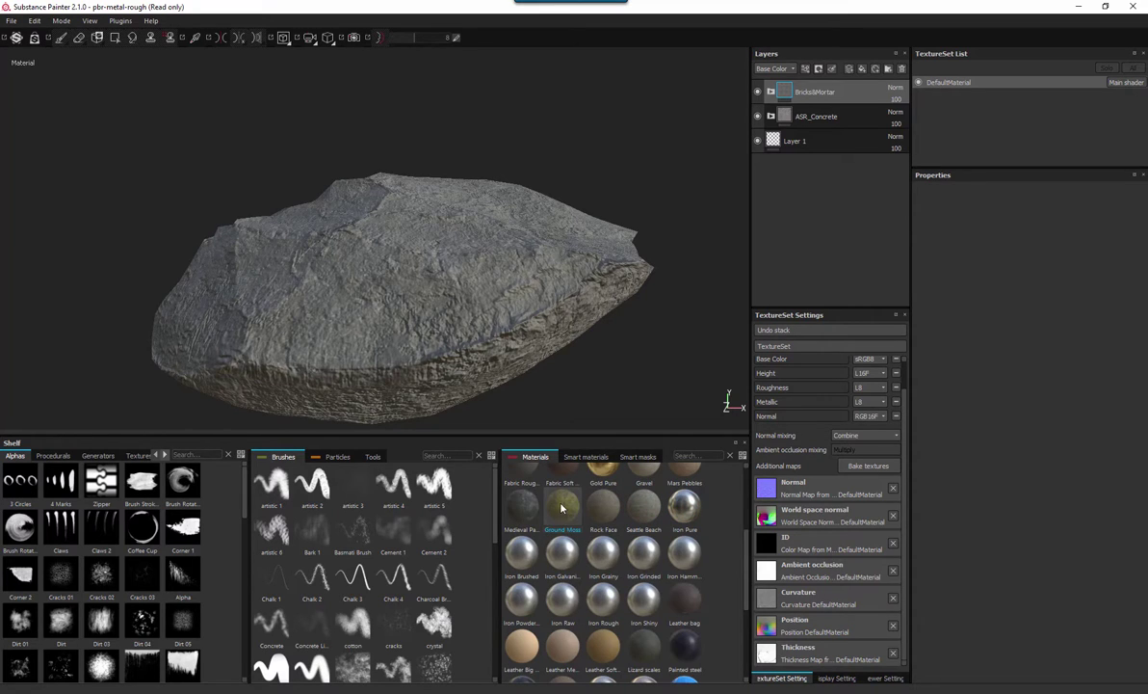
pyautogui.moveTo(561, 503); pyautogui.dragTo(770, 75)
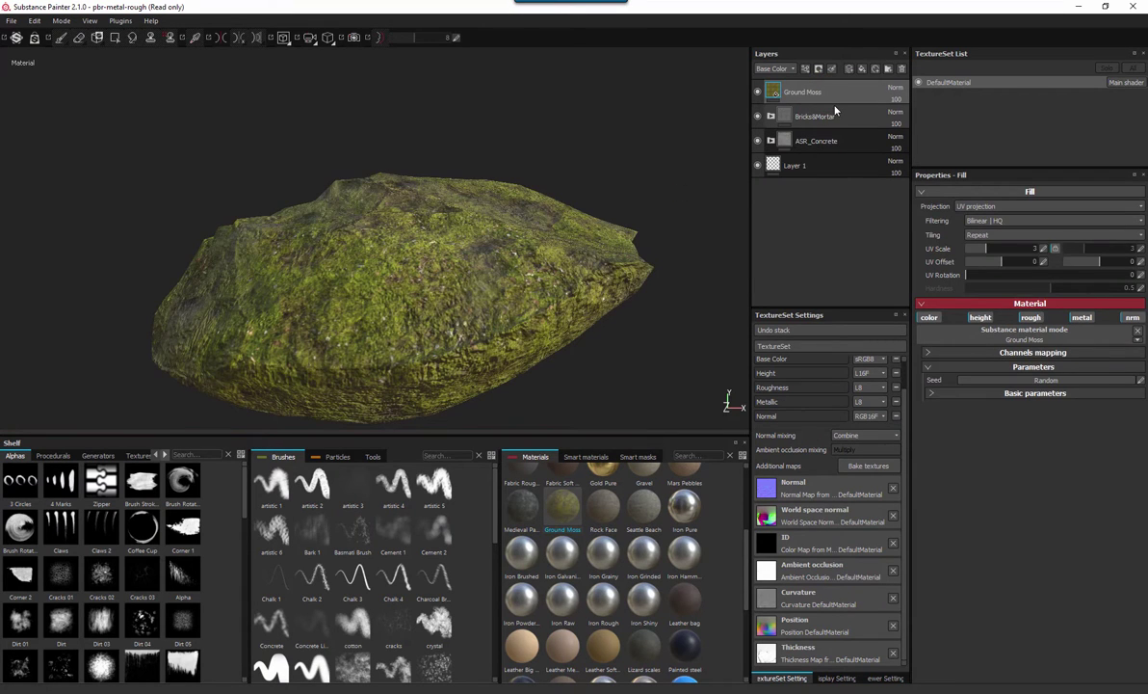
# Step: Try the Edge Rust and Dust Soft 2 smart masks on Ground Moss, then undo both
pyautogui.click(635, 457)
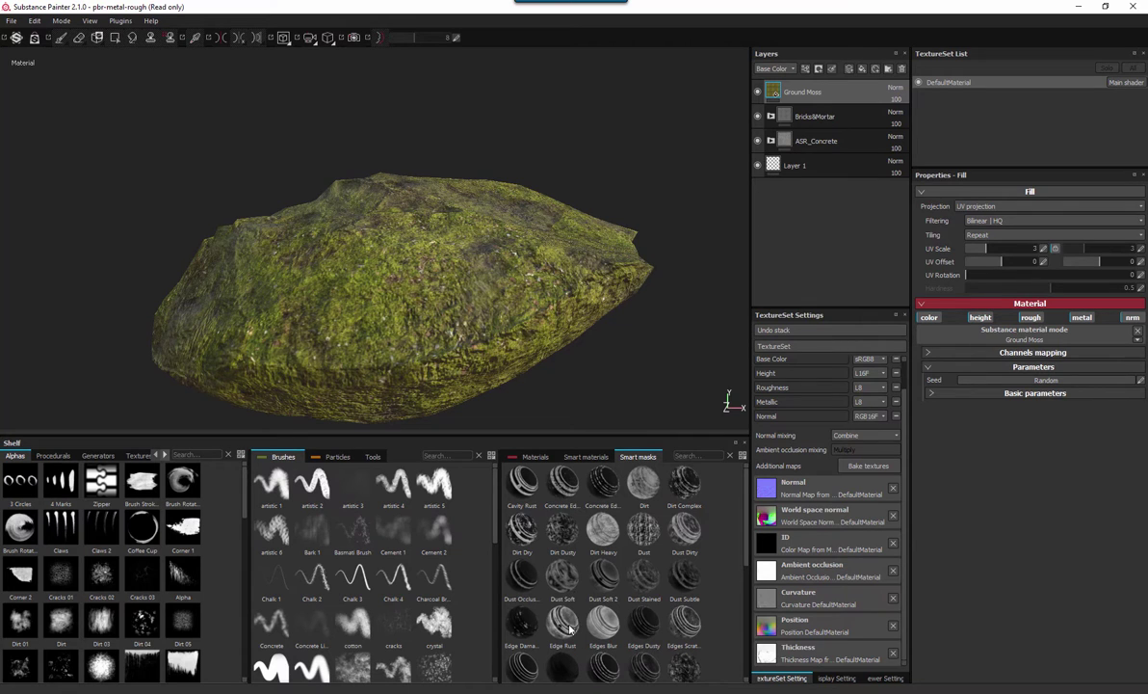
pyautogui.moveTo(563, 622)
pyautogui.mouseDown()
pyautogui.moveTo(877, 120)
pyautogui.moveTo(847, 82)
pyautogui.moveTo(838, 92)
pyautogui.mouseUp()
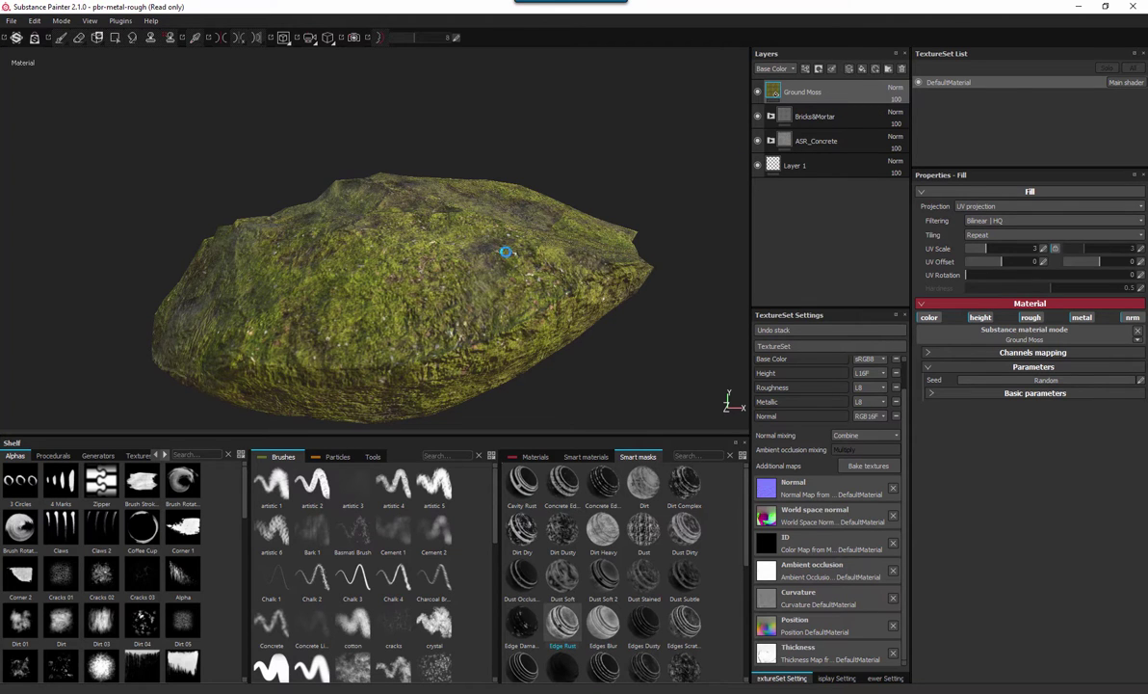
pyautogui.press('1')
pyautogui.keyDown('alt'); pyautogui.moveTo(428, 267); pyautogui.dragTo(501, 289); pyautogui.keyUp('alt')
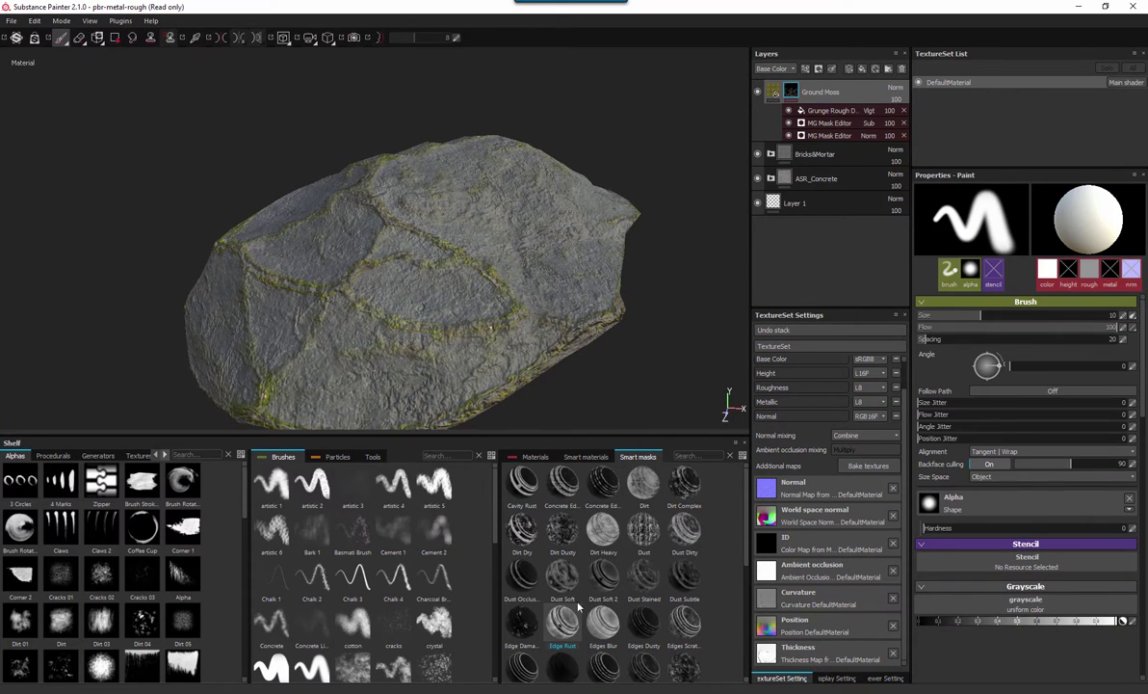
pyautogui.hotkey('ctrl', 'z')
pyautogui.moveTo(625, 585)
pyautogui.mouseDown()
pyautogui.moveTo(790, 287)
pyautogui.moveTo(759, 91)
pyautogui.mouseUp()
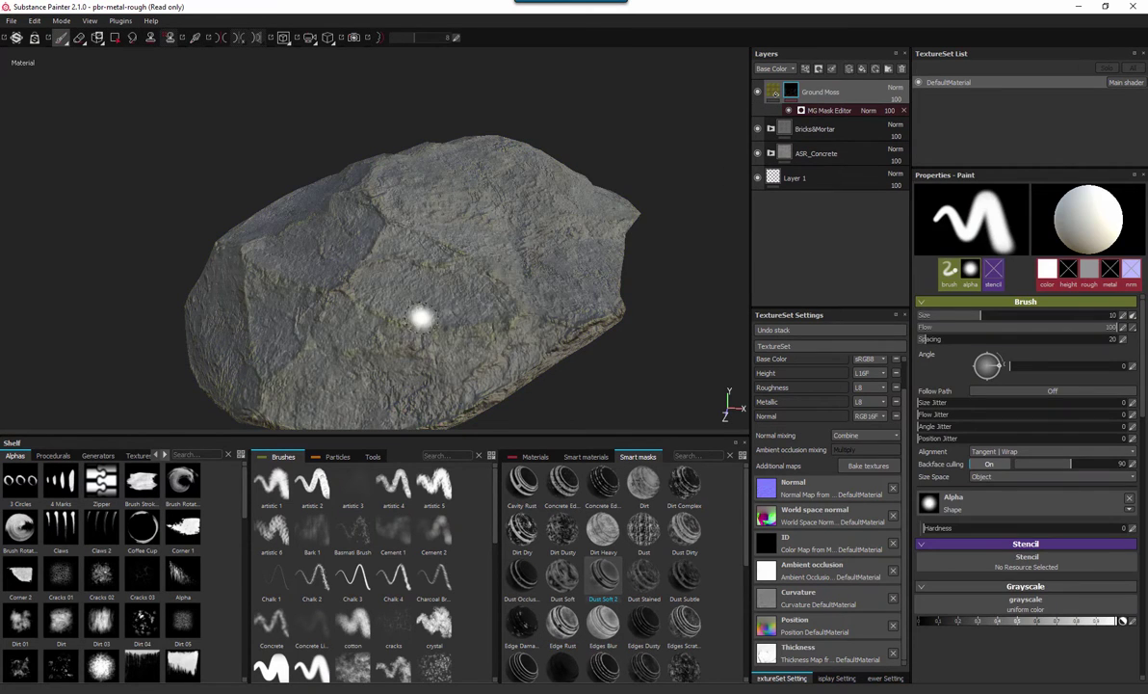
pyautogui.keyDown('alt'); pyautogui.moveTo(418, 317); pyautogui.dragTo(462, 282); pyautogui.keyUp('alt')
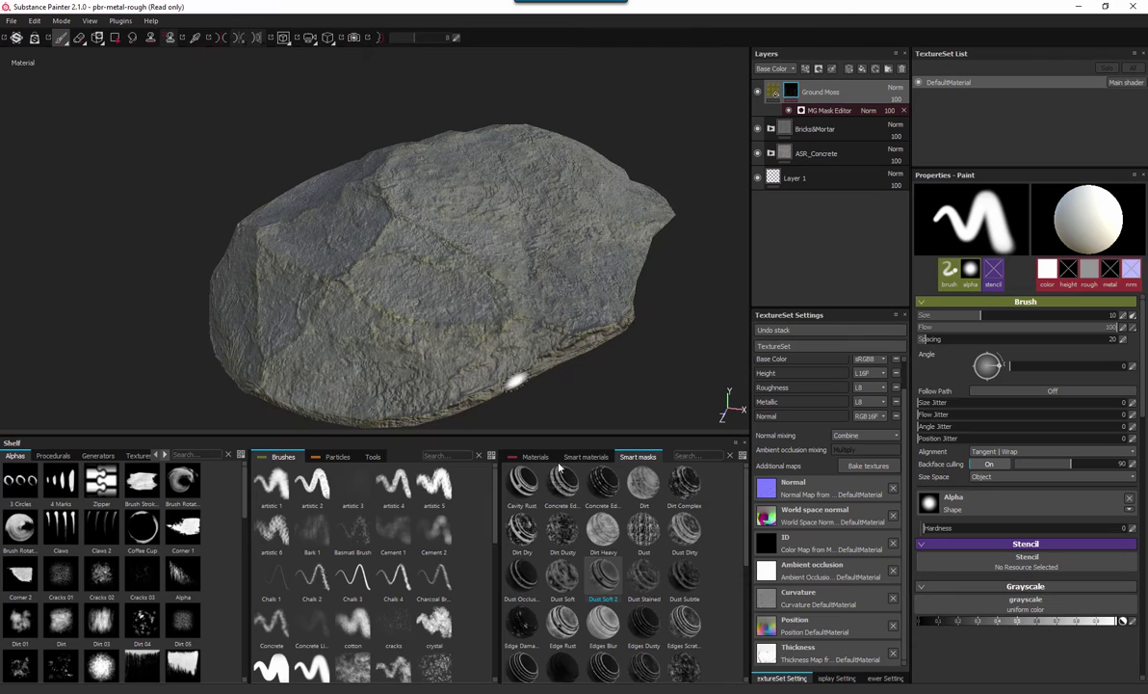
pyautogui.hotkey('ctrl', 'z')
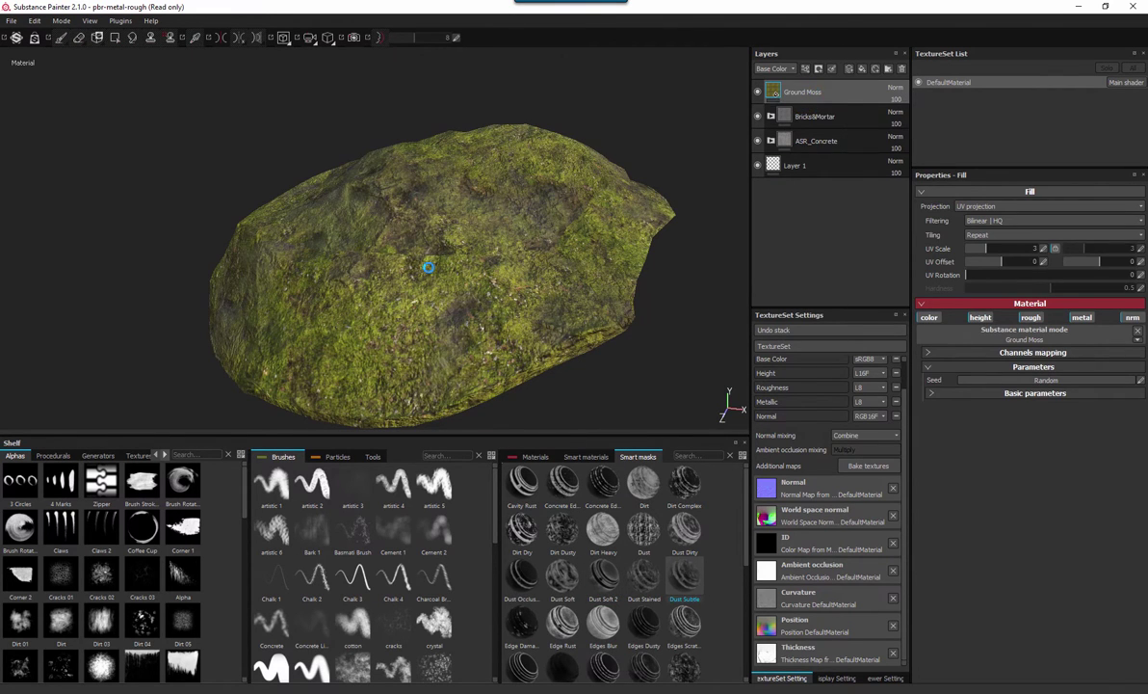
pyautogui.hotkey('ctrl', 'y')
pyautogui.hotkey('ctrl', 'z')
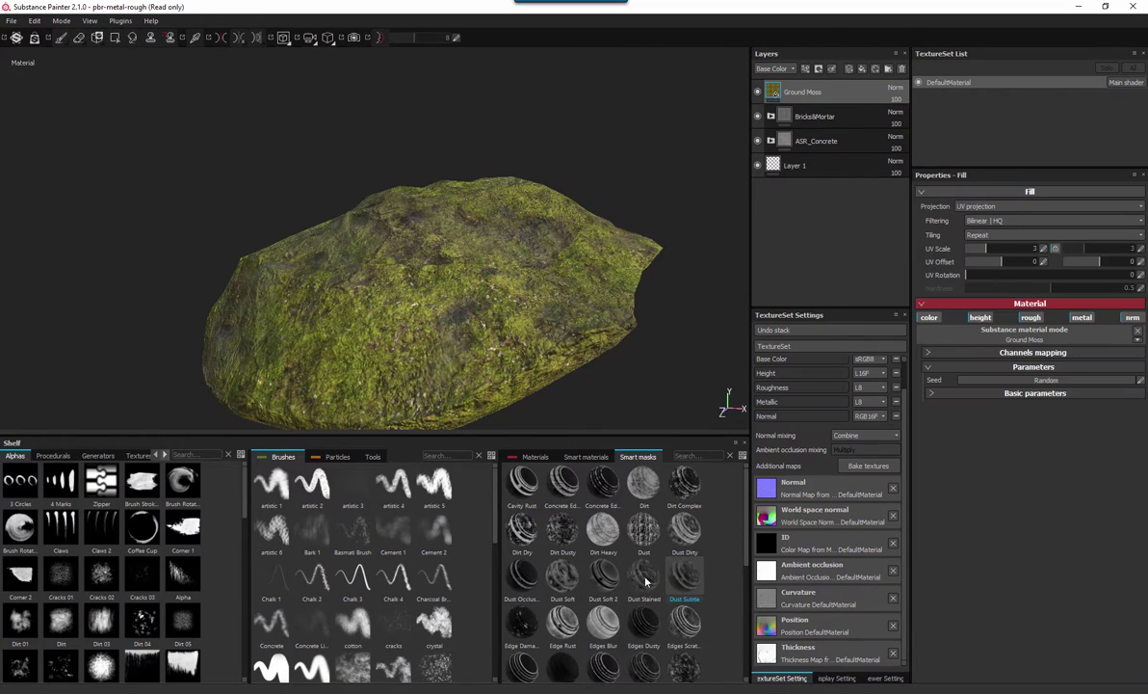
pyautogui.hotkey('ctrl', 'y')
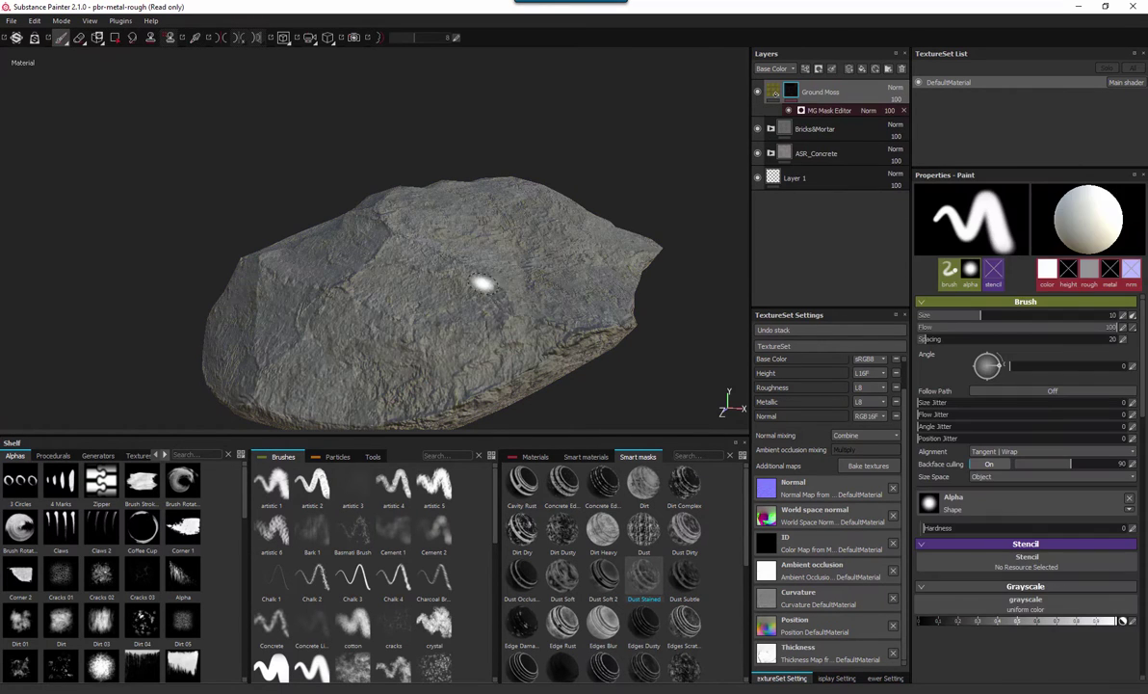
pyautogui.hotkey('ctrl', 'z')
# Step: Mask Ground Moss with Dirt Dusty, testing and discarding Subtle Scratches and Surface Rust
pyautogui.moveTo(562, 528)
pyautogui.mouseDown()
pyautogui.moveTo(539, 496)
pyautogui.moveTo(771, 91)
pyautogui.moveTo(785, 92)
pyautogui.mouseUp()
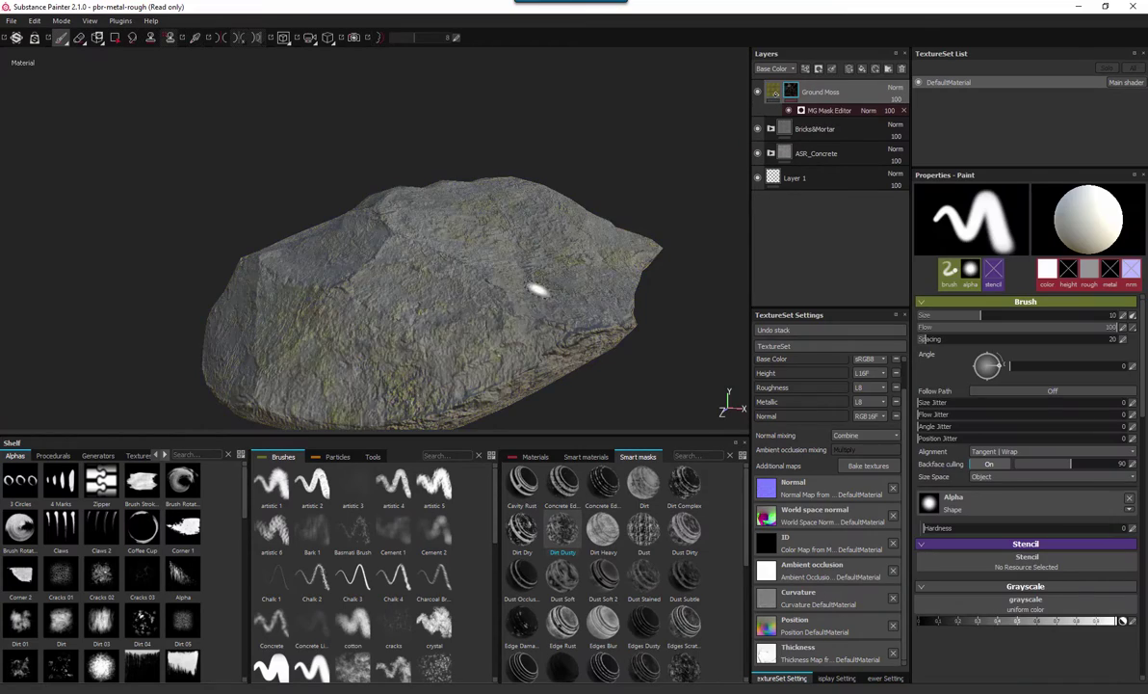
pyautogui.keyDown('alt'); pyautogui.moveTo(538, 289); pyautogui.dragTo(617, 522); pyautogui.keyUp('alt')
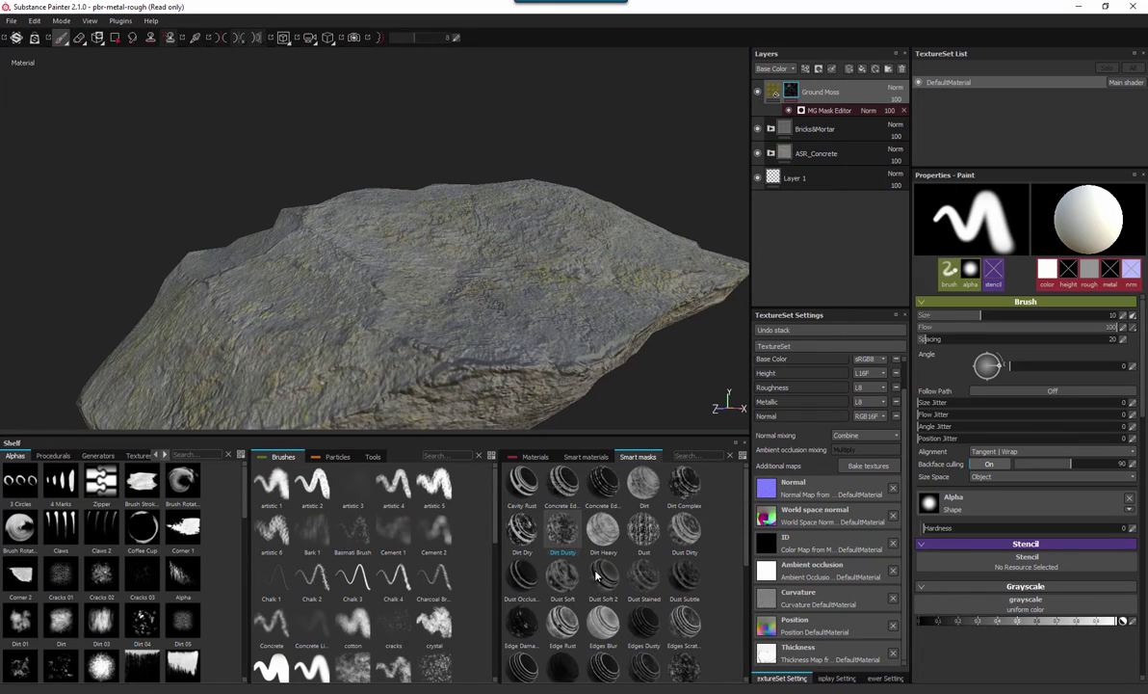
pyautogui.scroll(-5, 556, 537)
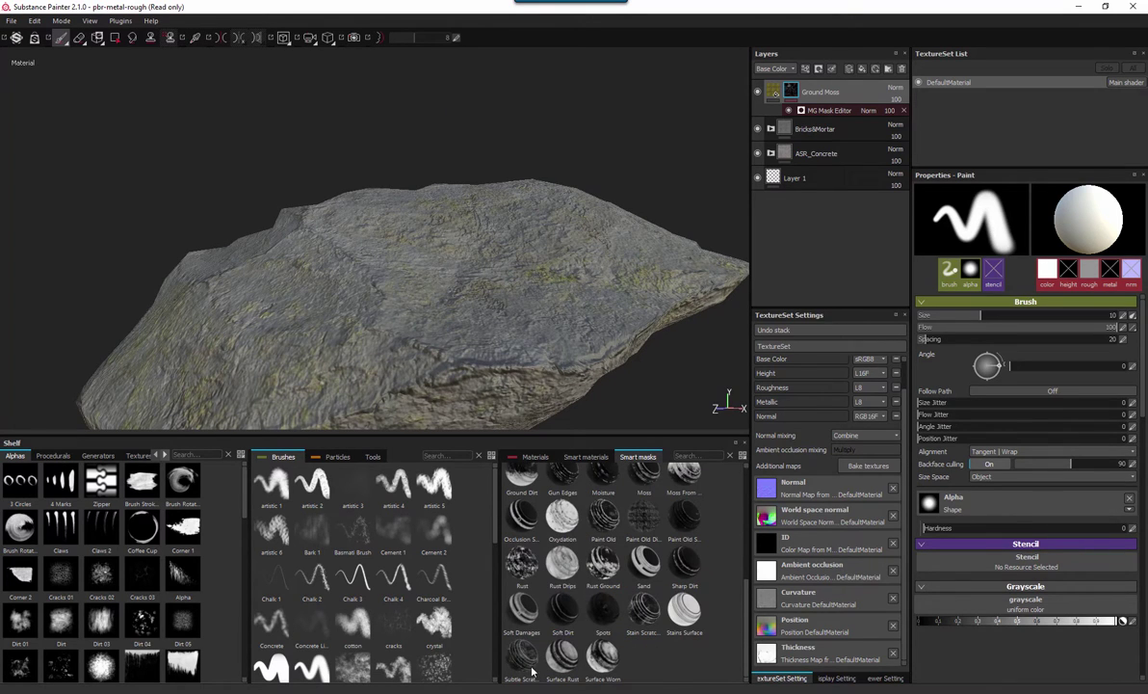
pyautogui.moveTo(521, 655); pyautogui.dragTo(824, 93)
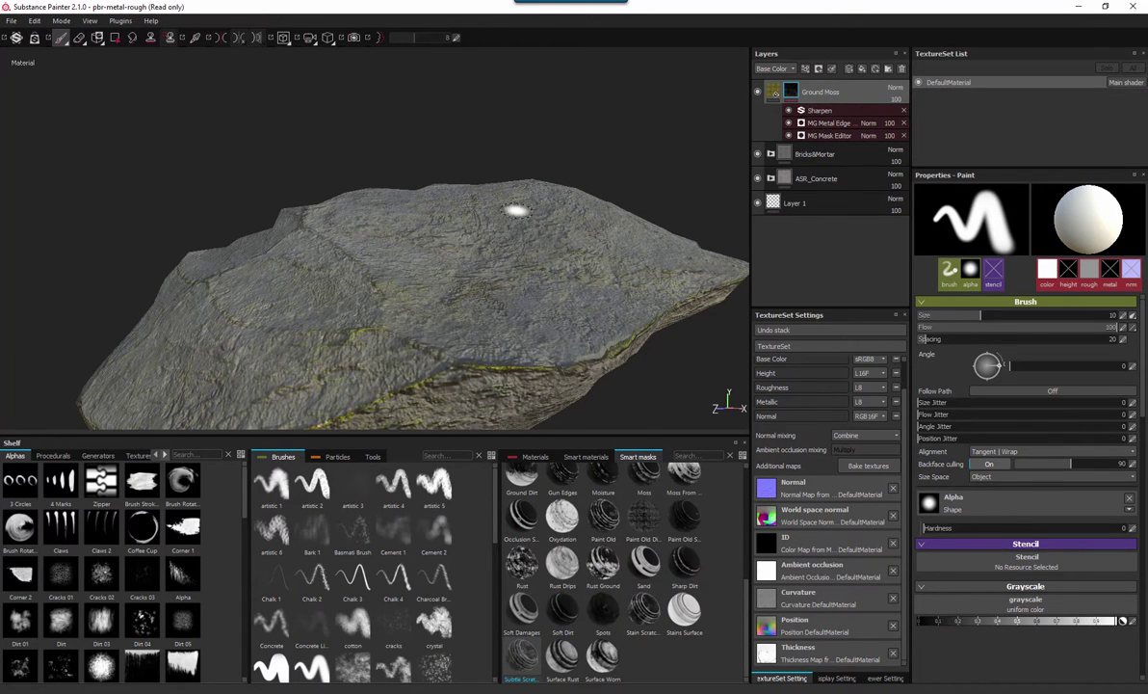
pyautogui.hotkey('ctrl', 'z')
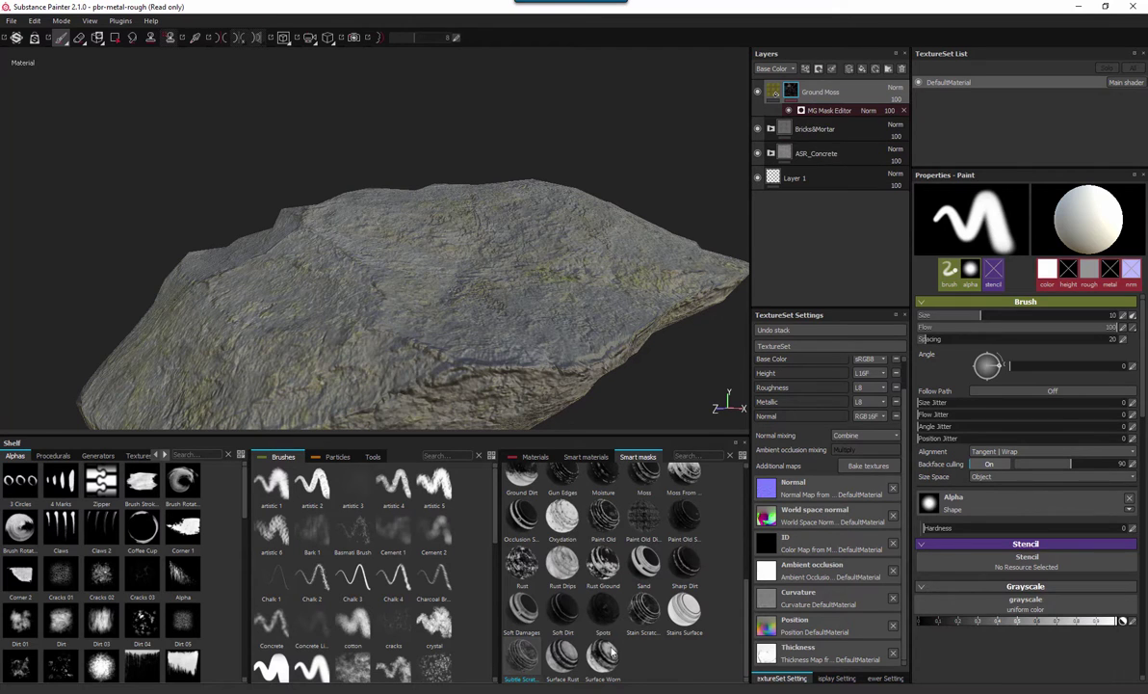
pyautogui.moveTo(563, 660); pyautogui.dragTo(821, 96)
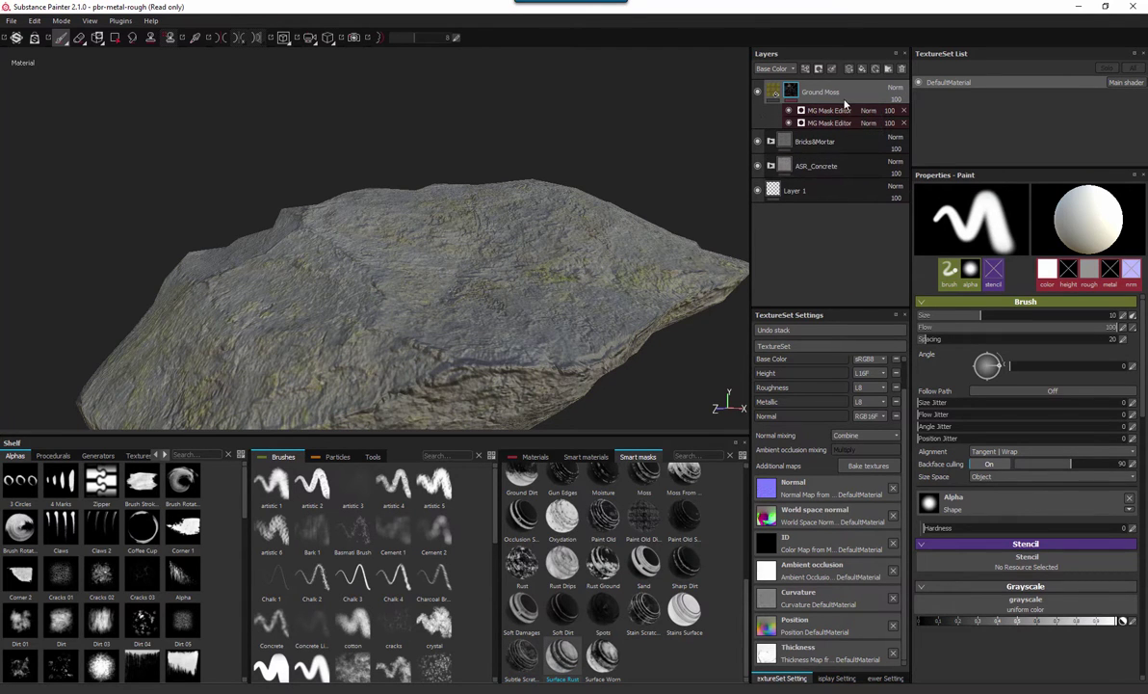
pyautogui.keyDown('alt'); pyautogui.moveTo(495, 260); pyautogui.dragTo(479, 203); pyautogui.keyUp('alt')
pyautogui.hotkey('ctrl', 'z')
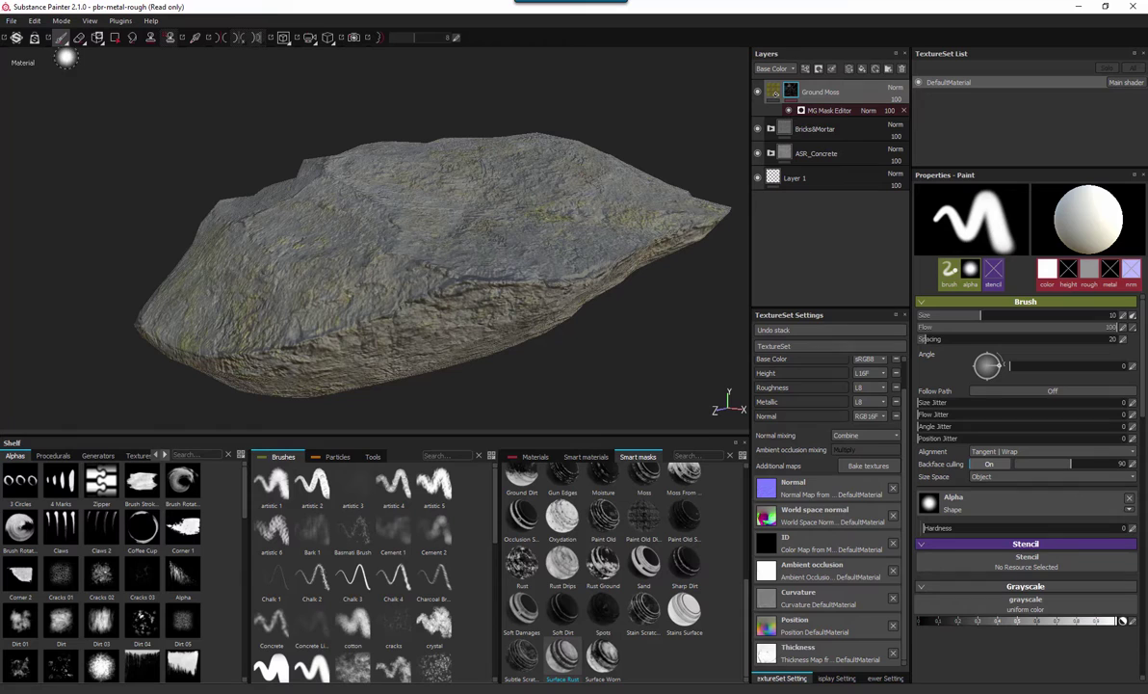
# Step: Open Export document and pick the SHAF UE4 config in place of Document channels + Normal + AO
pyautogui.click(17, 26)
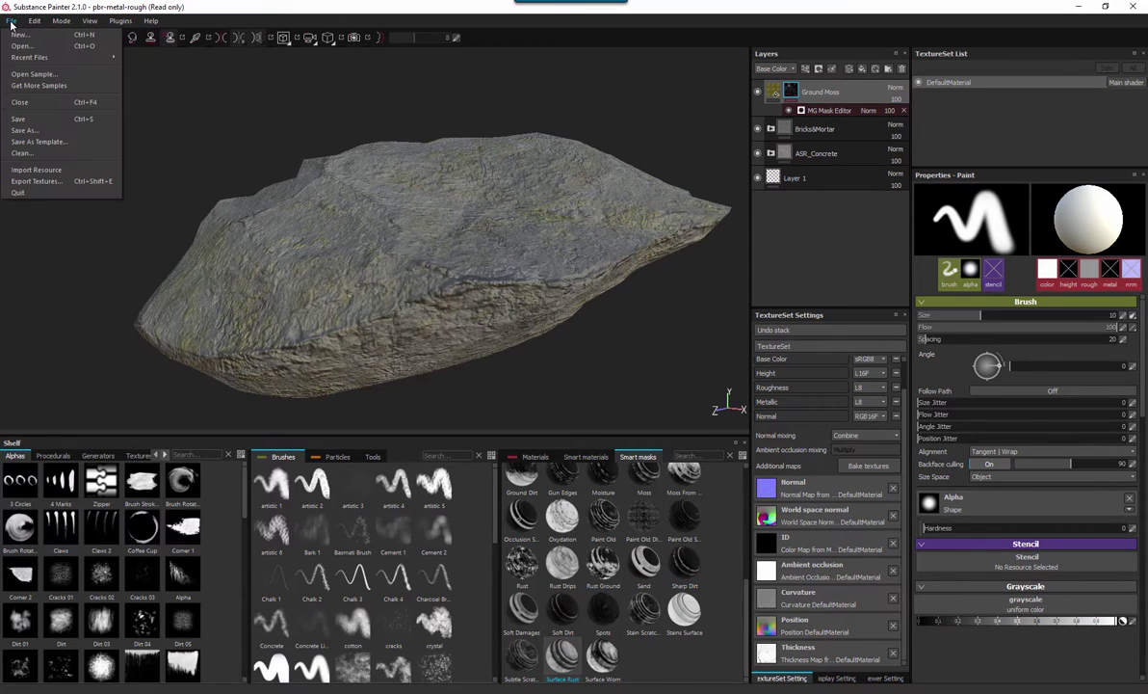
pyautogui.click(55, 172)
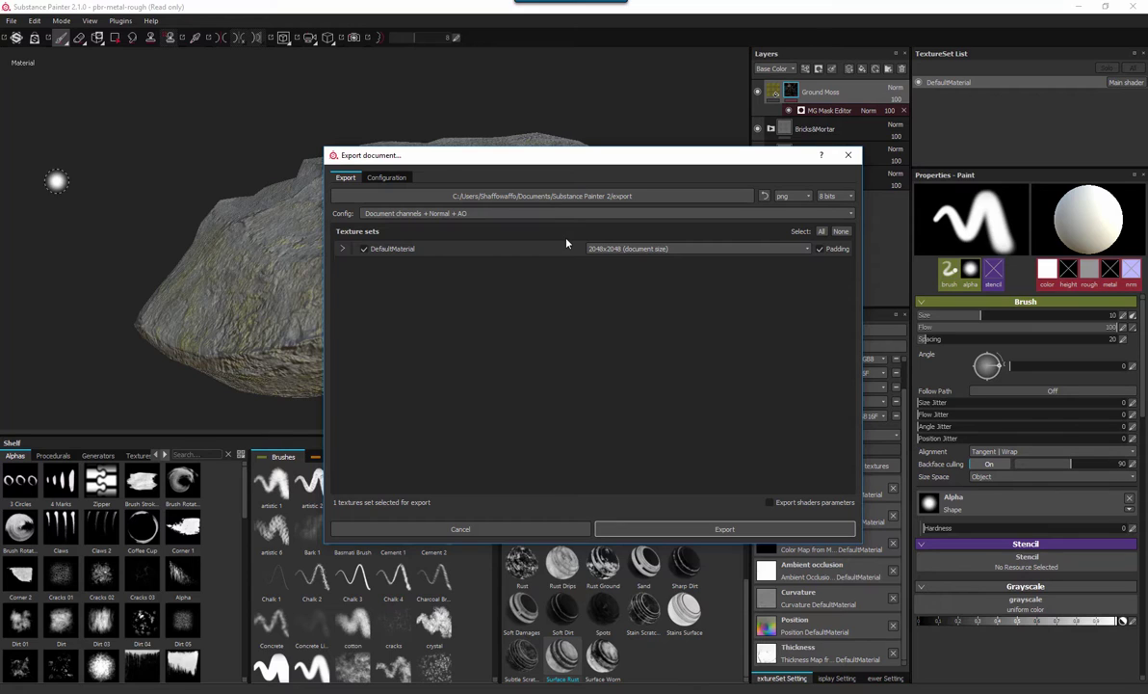
pyautogui.click(409, 214)
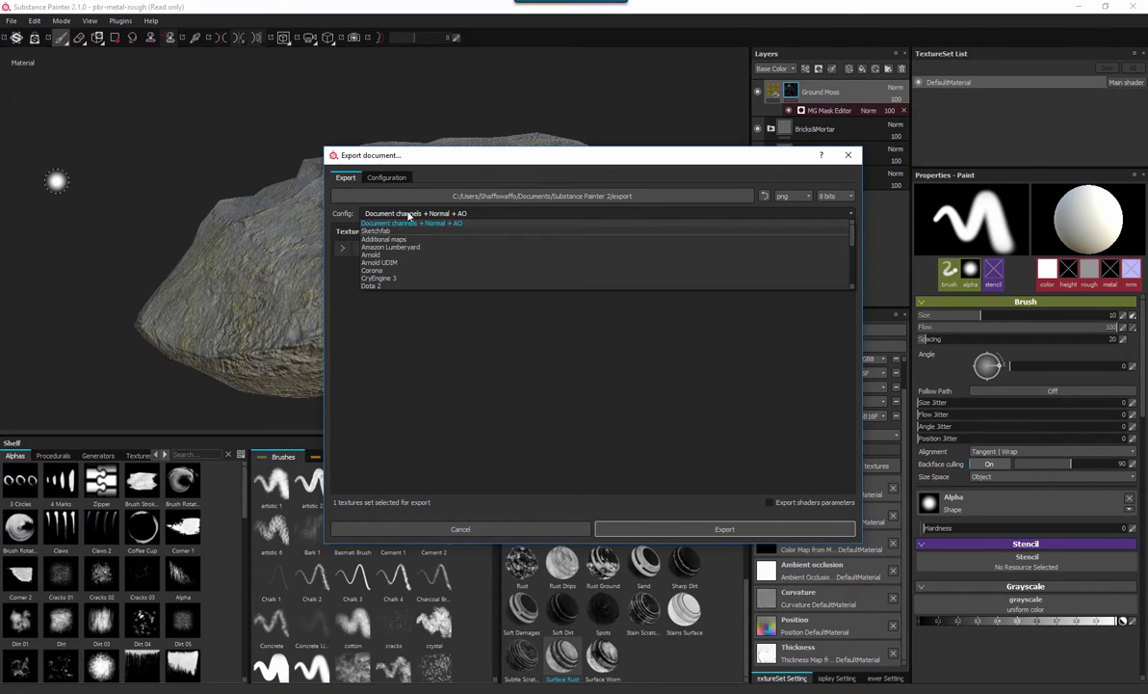
pyautogui.scroll(-3, 398, 252)
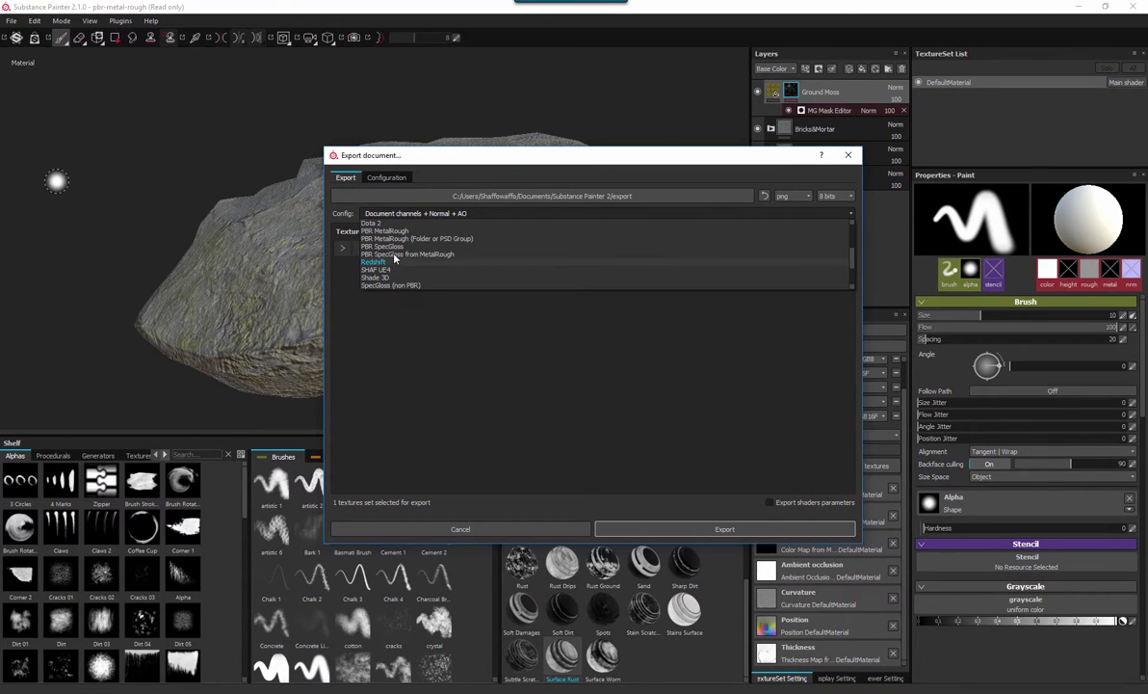
pyautogui.click(390, 270)
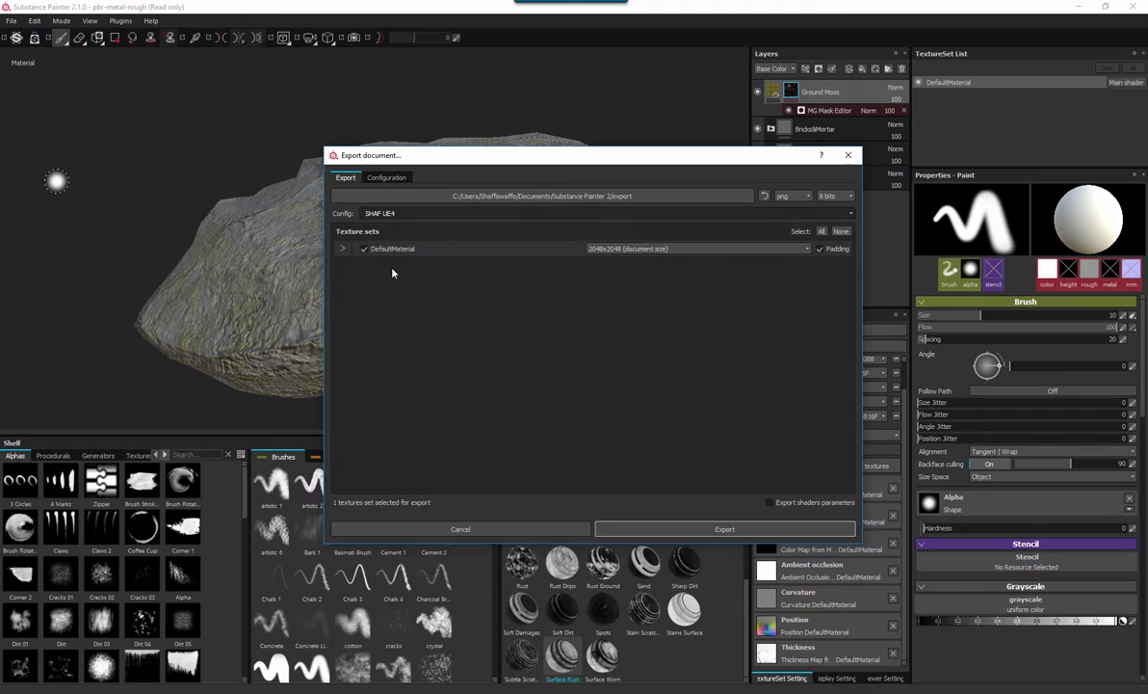
# Step: Add a new export preset in Configuration and name it 'STUDENT UE5'
pyautogui.click(387, 177)
pyautogui.click(366, 324)
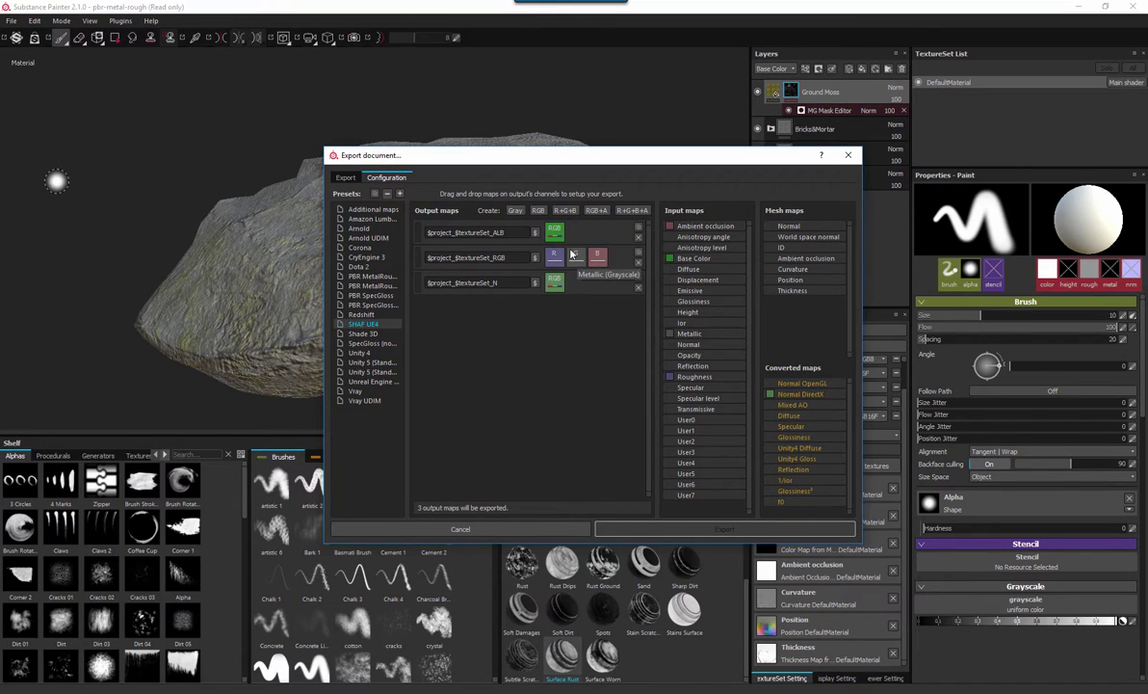
pyautogui.click(401, 195)
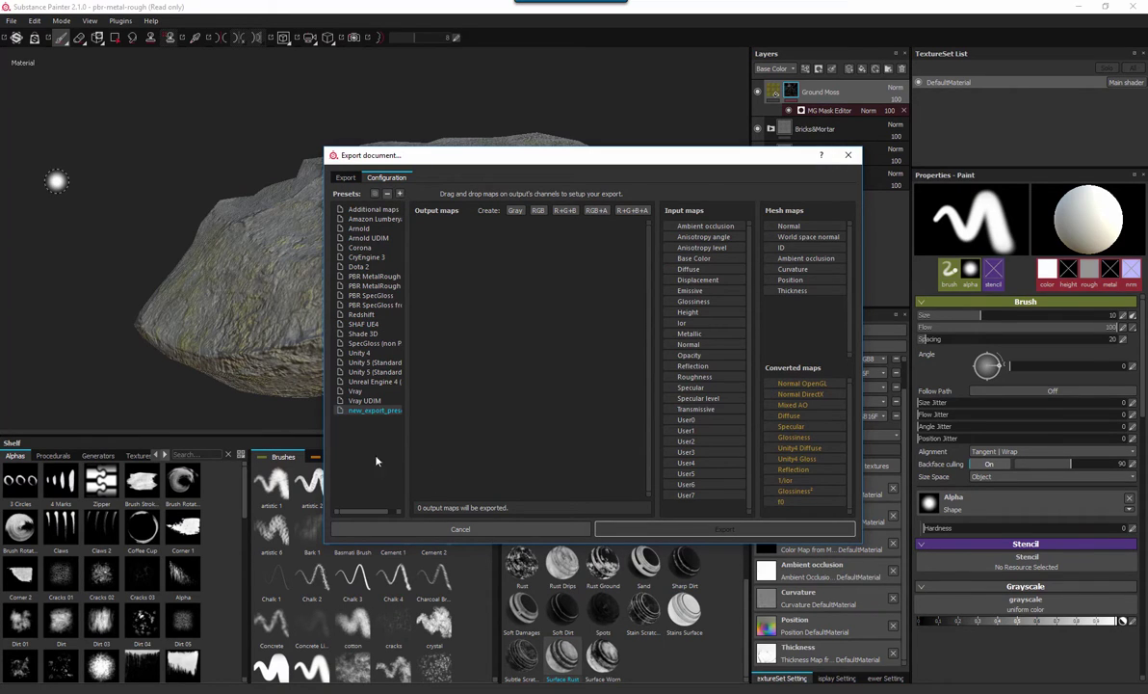
pyautogui.rightClick(383, 410)
pyautogui.click(400, 419)
pyautogui.write('STUDENT UE5')
pyautogui.press('Return')
# Step: Correct the preset name to 'STUDENT UE4' and add one RGB output map
pyautogui.rightClick(388, 414)
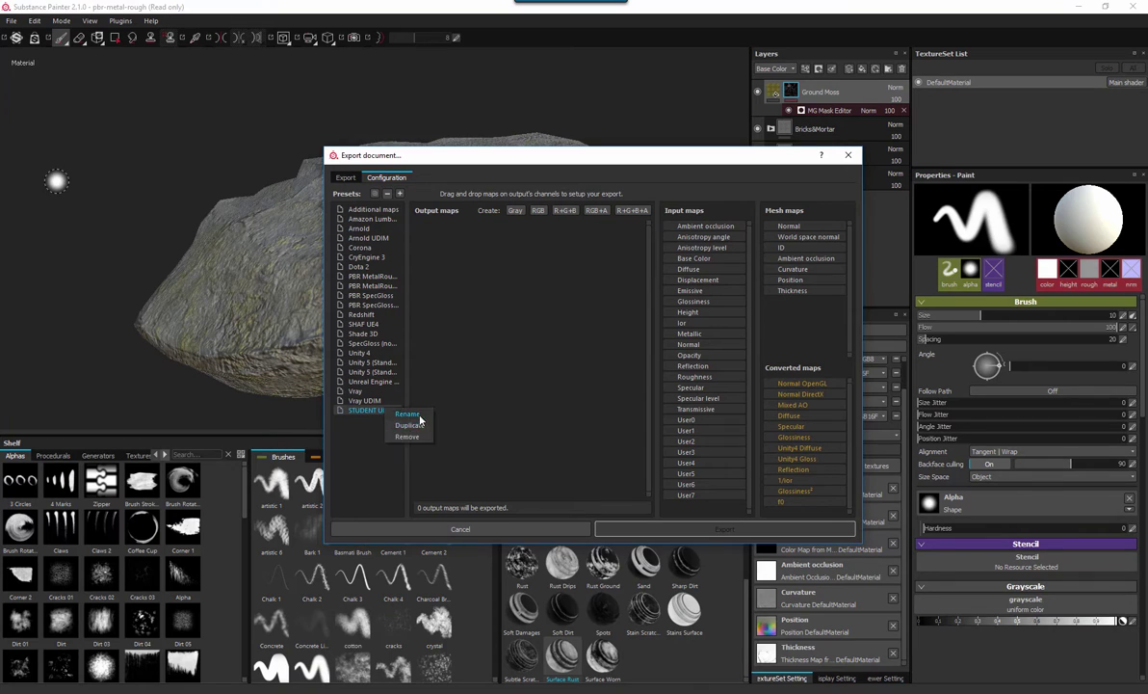
pyautogui.click(415, 420)
pyautogui.write('4')
pyautogui.press('Return')
pyautogui.click(540, 211)
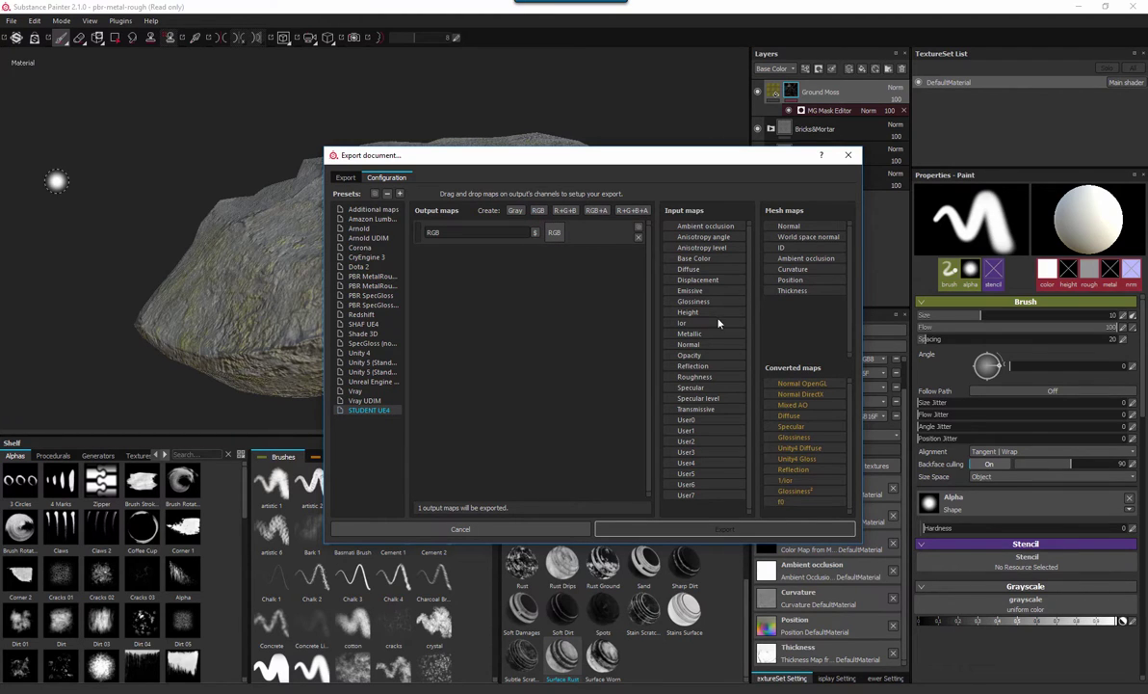
# Step: Fill the new output map with all three Base Color channels, comparing against the SHAF UE4 preset
pyautogui.moveTo(698, 263); pyautogui.dragTo(561, 237)
pyautogui.click(590, 252)
pyautogui.click(363, 325)
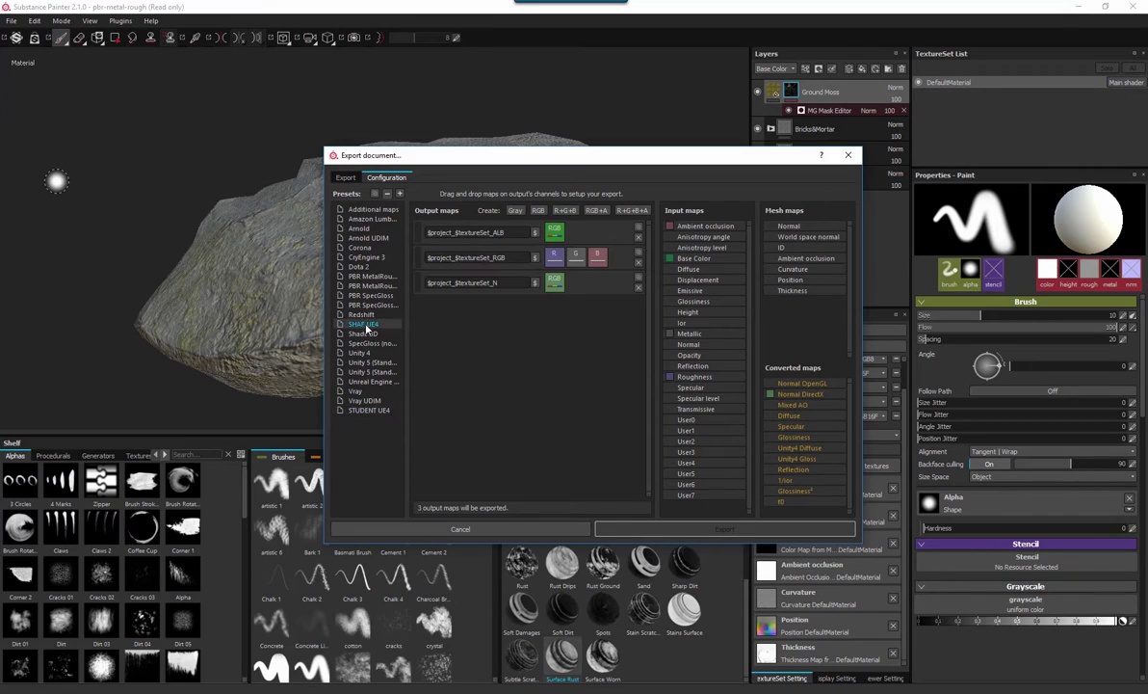
pyautogui.click(367, 410)
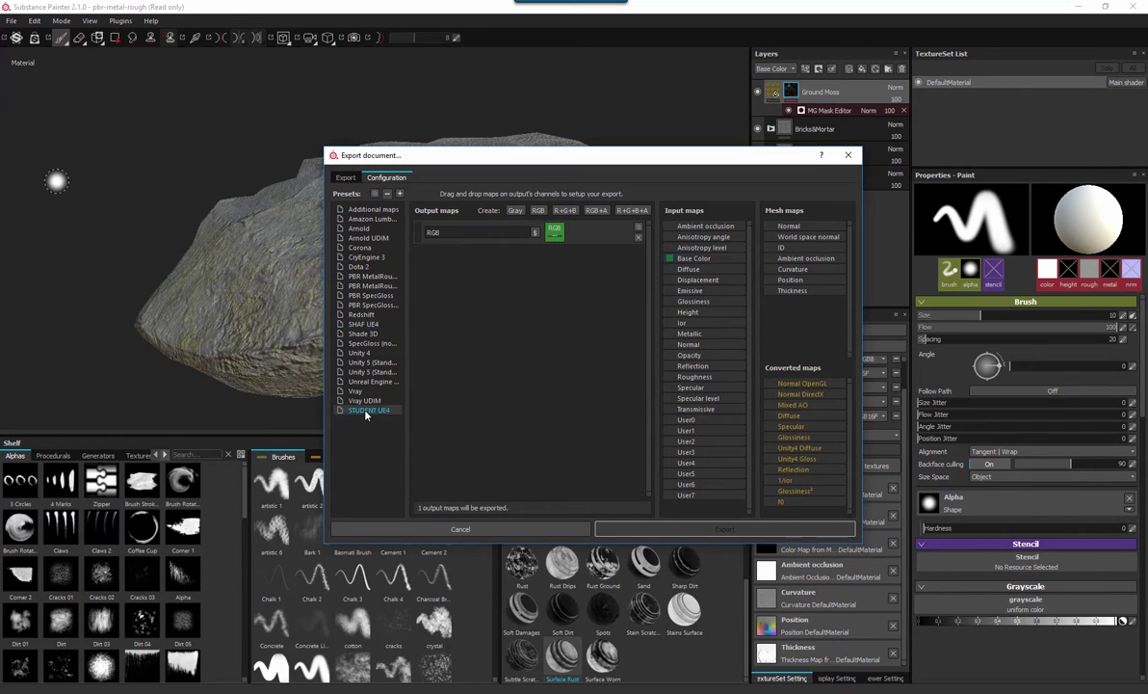
pyautogui.click(372, 326)
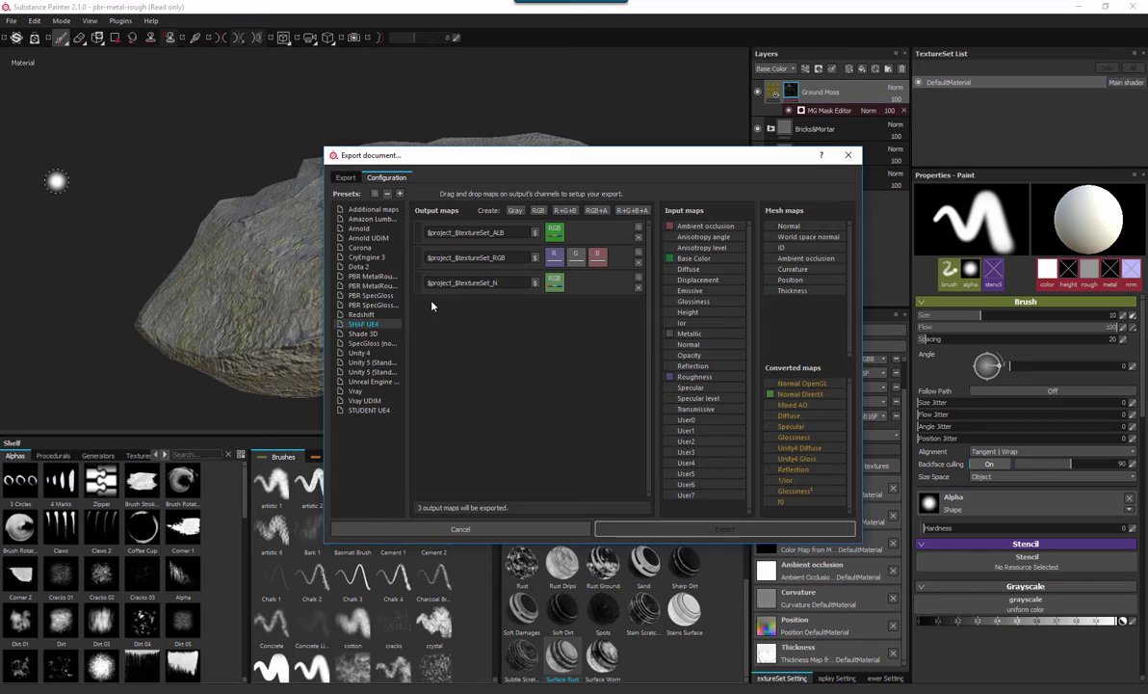
pyautogui.click(376, 411)
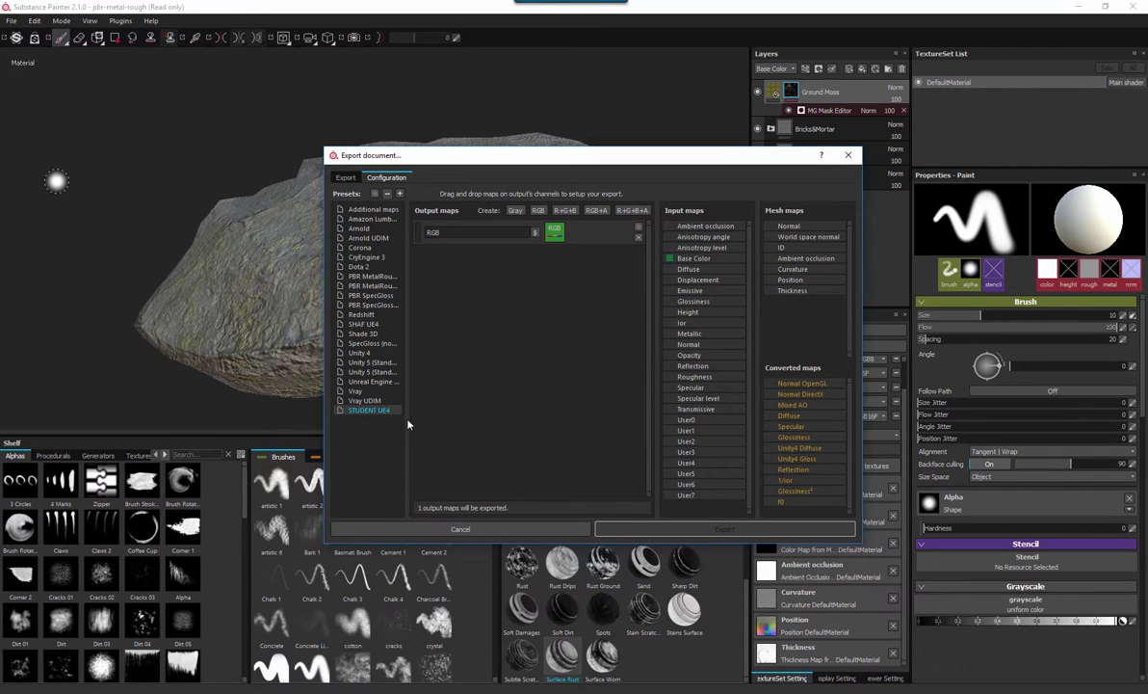
# Step: Add a second output map, naming the first map ALB and the second RGB
pyautogui.click(570, 211)
pyautogui.click(462, 232)
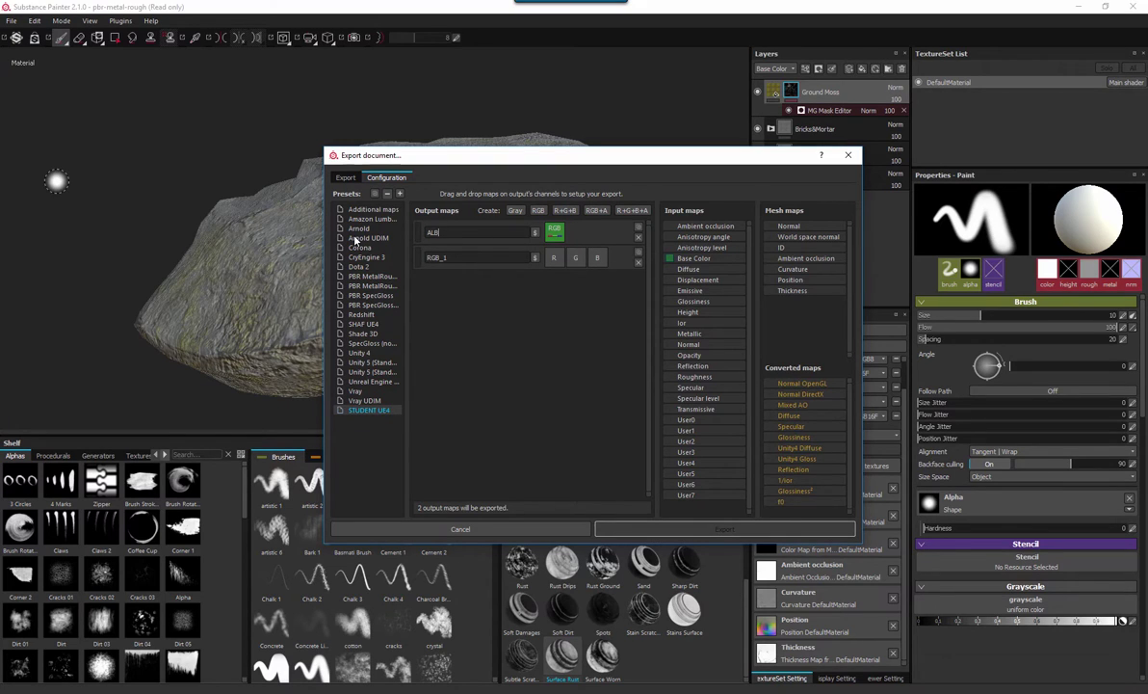
pyautogui.write('ALB')
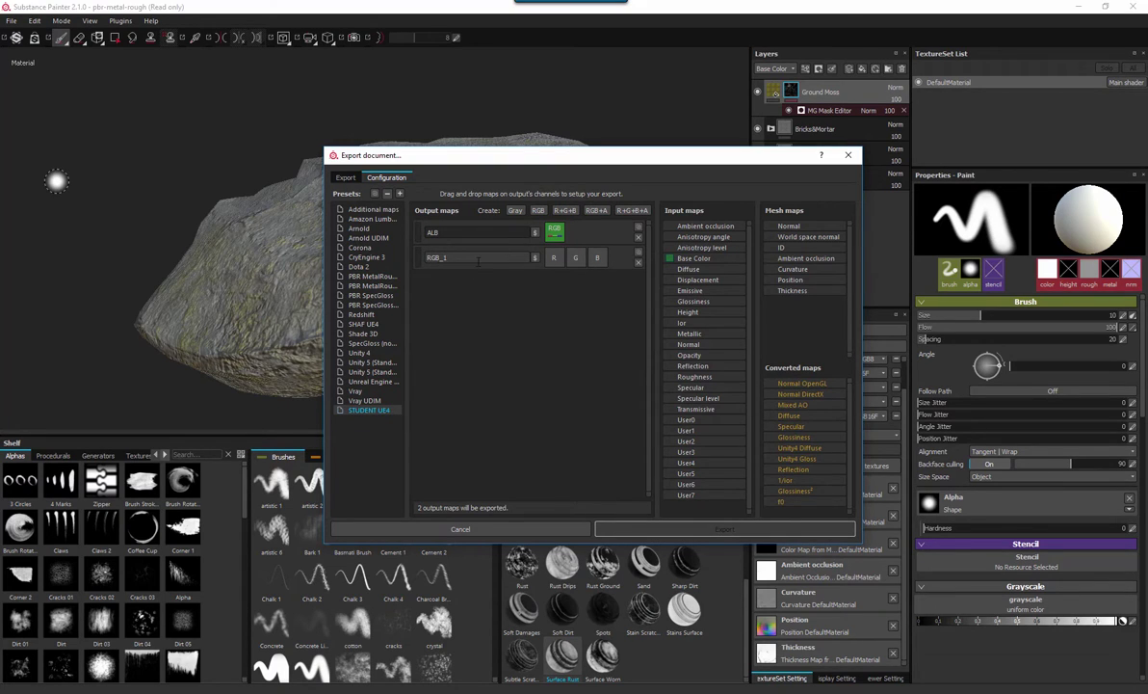
pyautogui.click(477, 258)
pyautogui.press('BackSpace')
pyautogui.press('BackSpace')
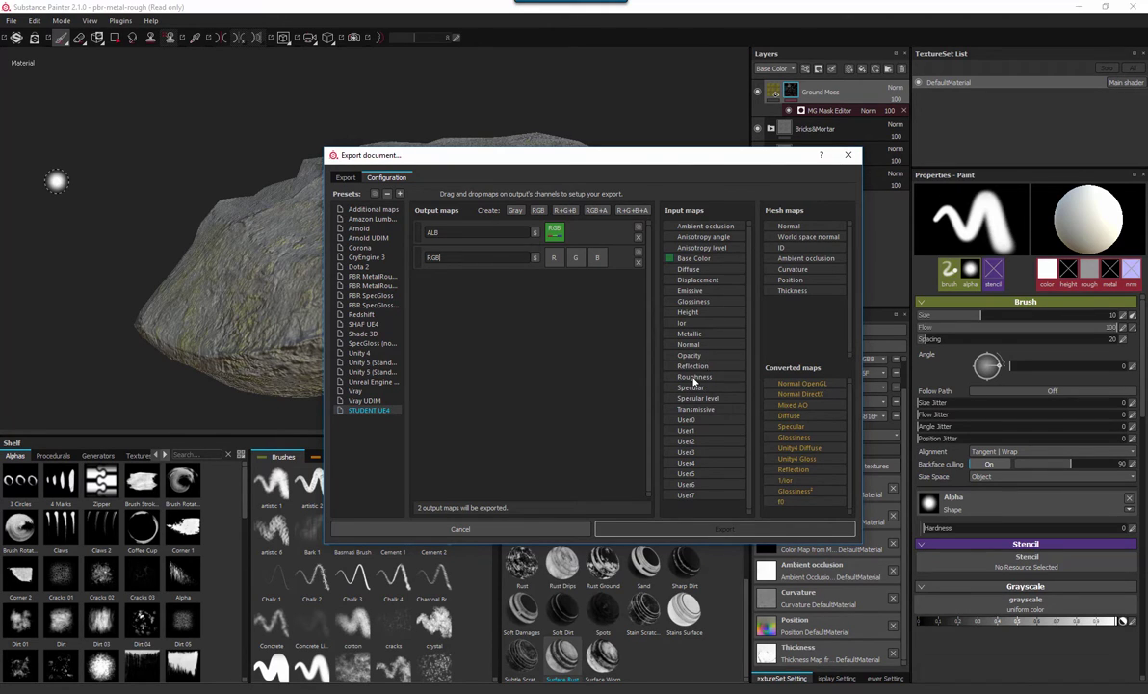
# Step: Pack Roughness, Metallic and Ambient occlusion into the RGB map's R, G and B channels
pyautogui.moveTo(691, 377); pyautogui.dragTo(557, 261)
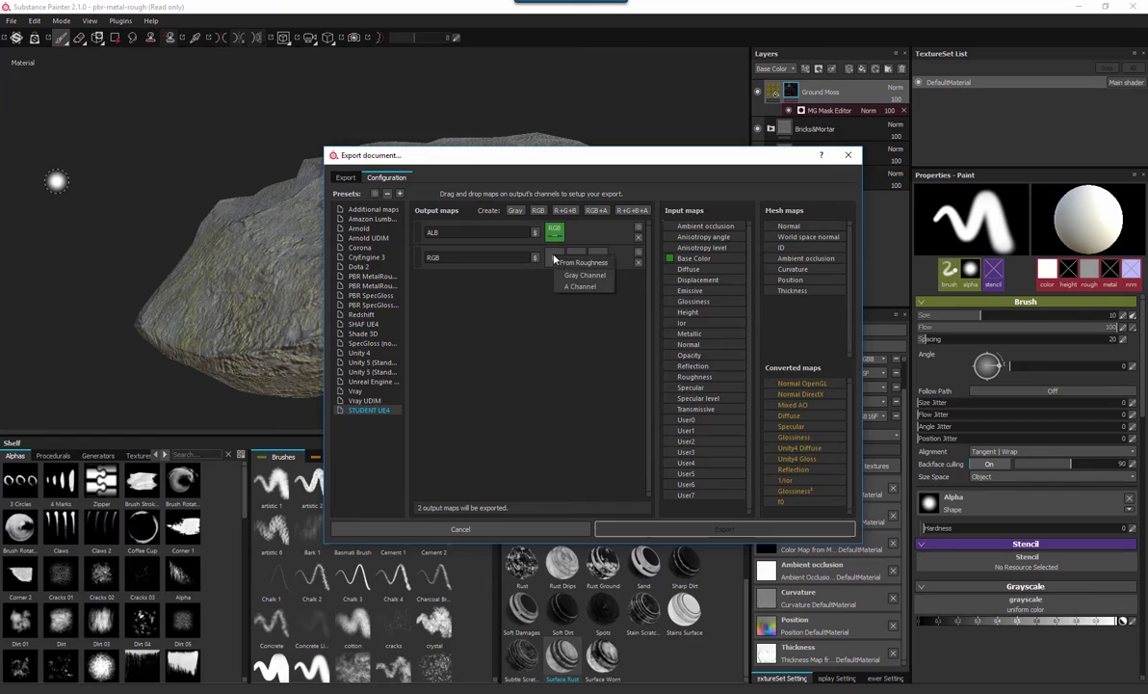
pyautogui.click(576, 277)
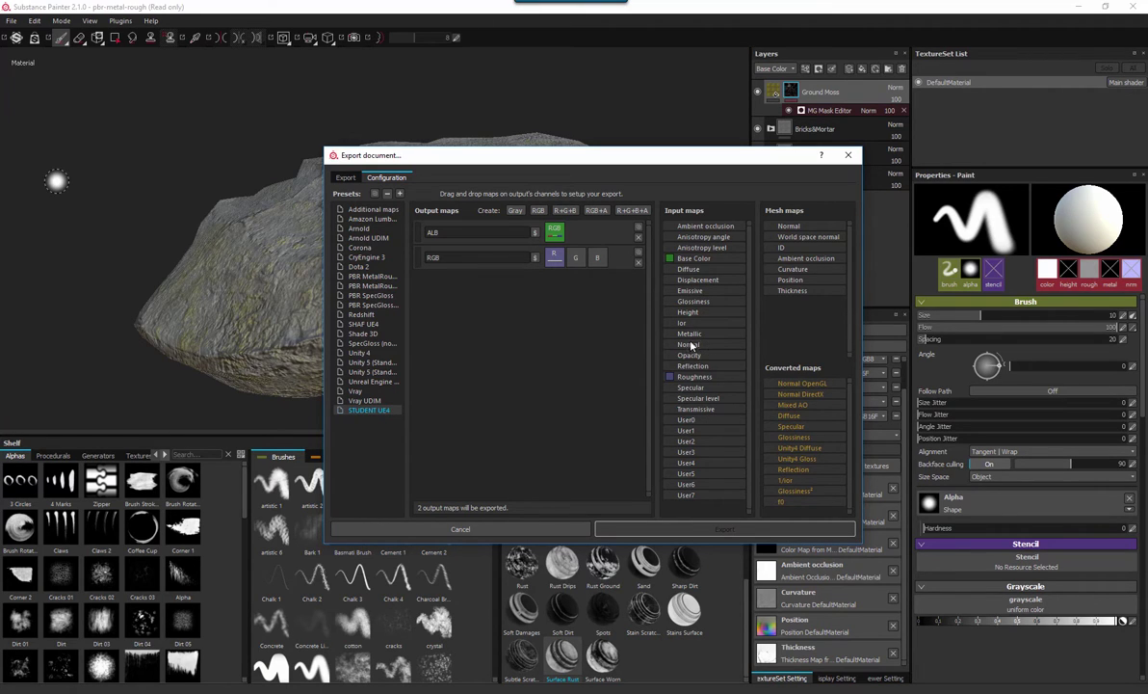
pyautogui.moveTo(687, 332); pyautogui.dragTo(578, 261)
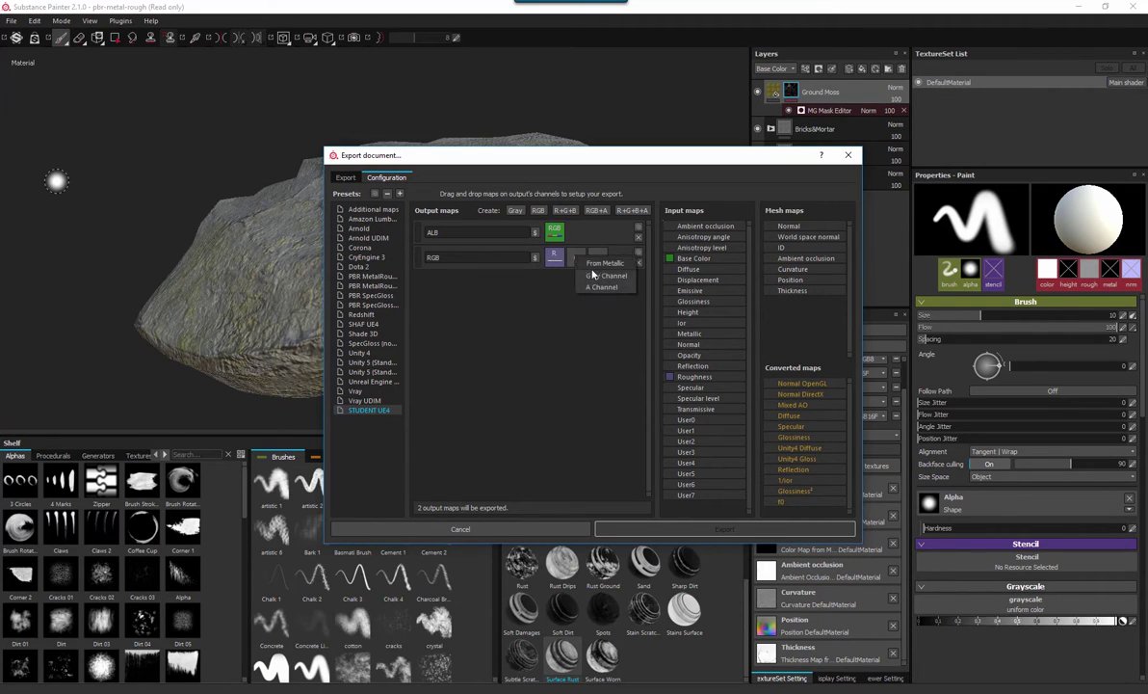
pyautogui.click(598, 279)
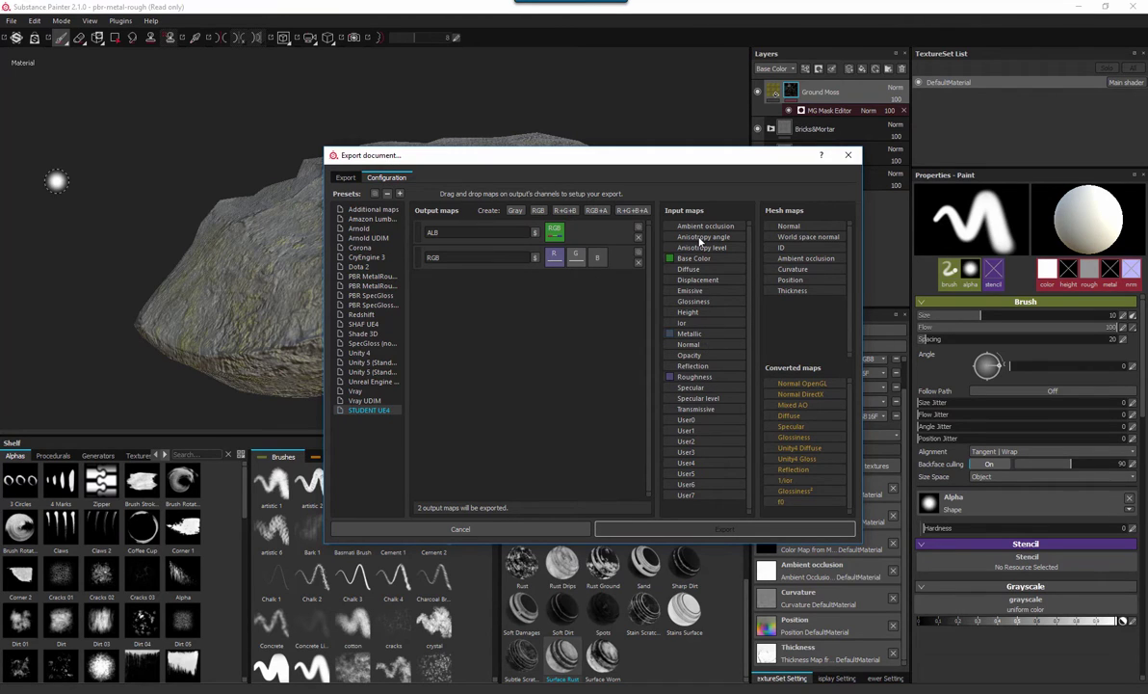
pyautogui.moveTo(709, 225); pyautogui.dragTo(597, 260)
pyautogui.click(623, 276)
pyautogui.click(366, 325)
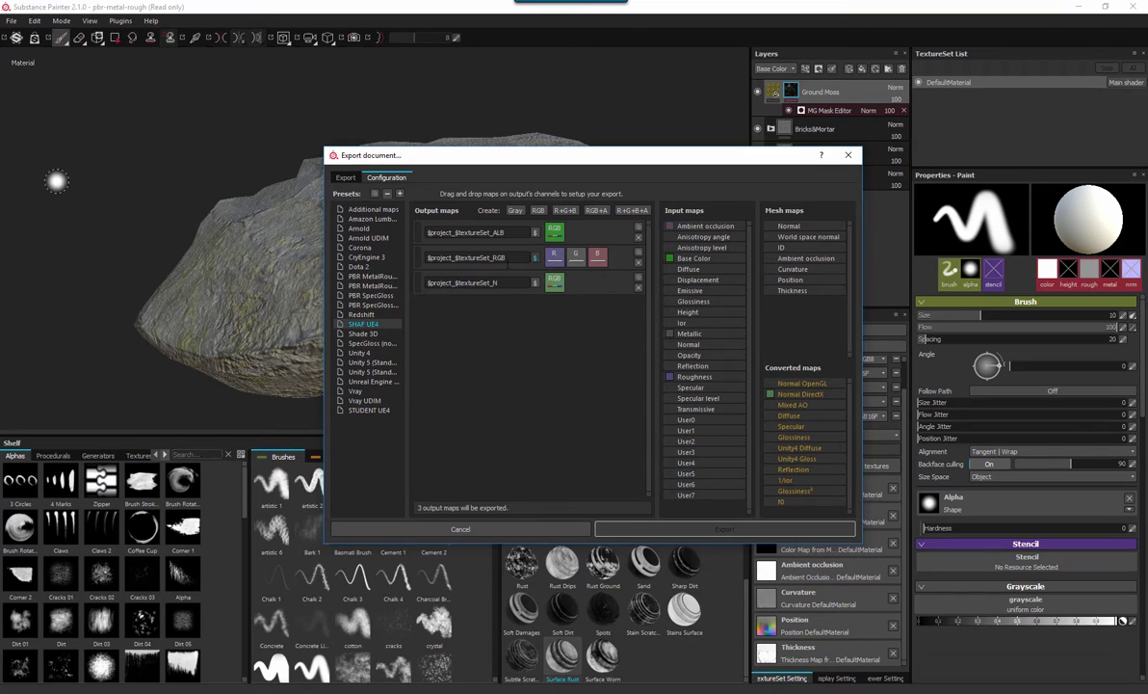
pyautogui.click(368, 412)
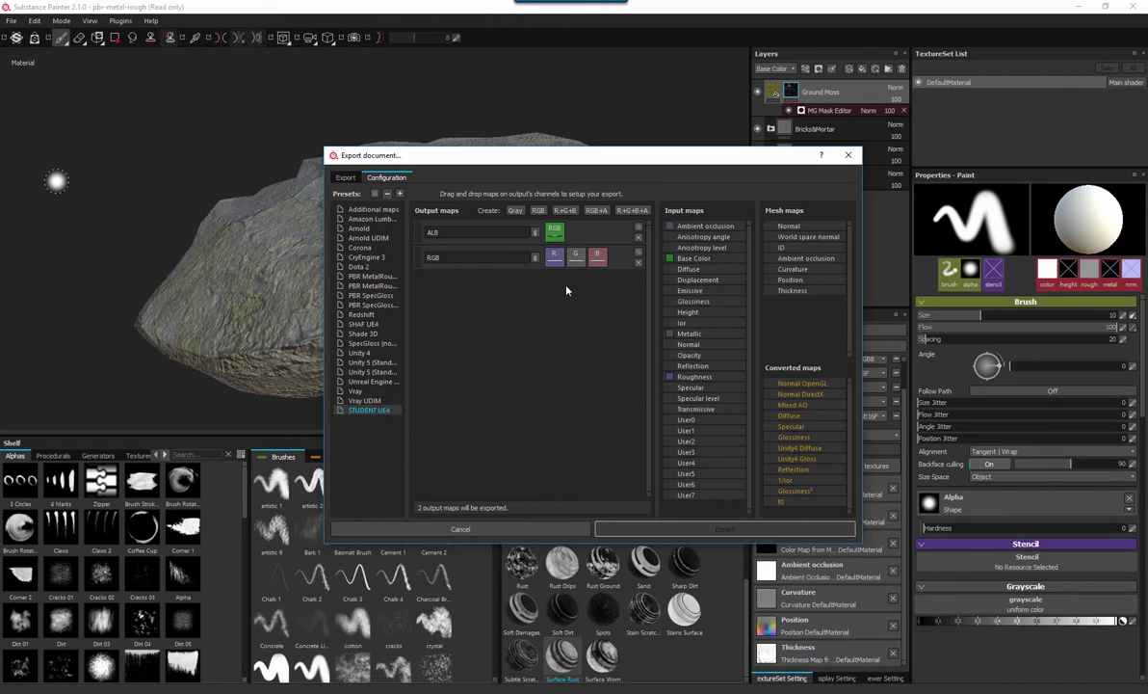
# Step: Add a third map named NORMAL, filled with Normal DirectX's RGB channels
pyautogui.click(540, 213)
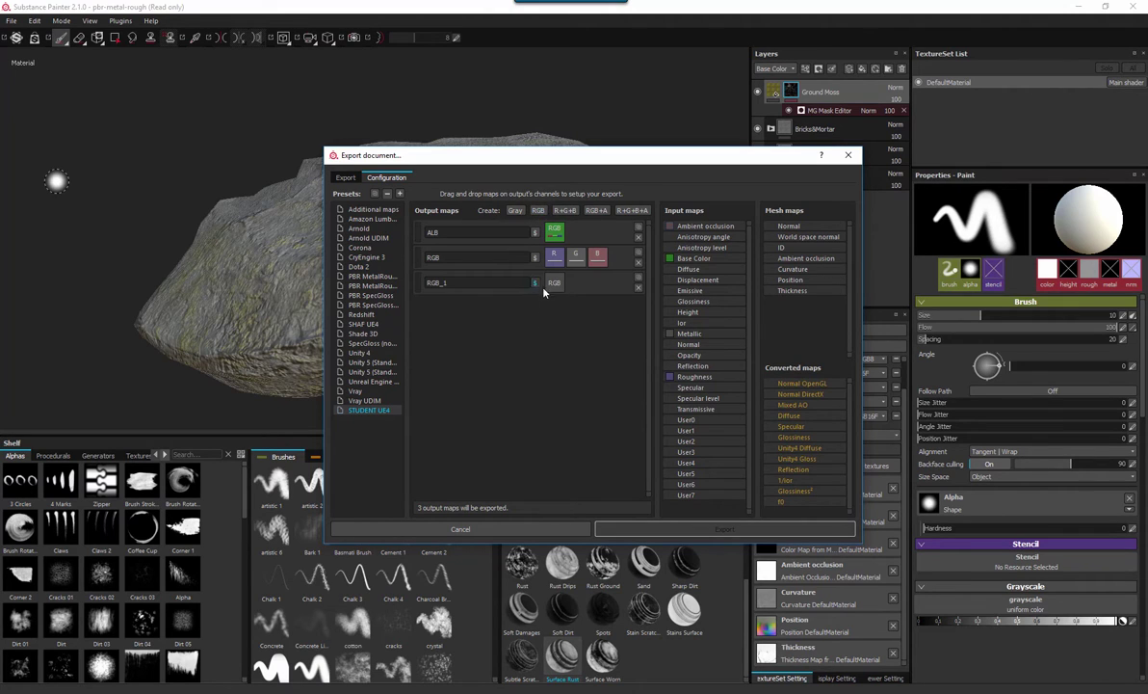
pyautogui.write('NOMRAL')
pyautogui.press('BackSpace')
pyautogui.press('BackSpace')
pyautogui.press('BackSpace')
pyautogui.press('BackSpace')
pyautogui.write('RMAL')
pyautogui.moveTo(818, 398); pyautogui.dragTo(558, 283)
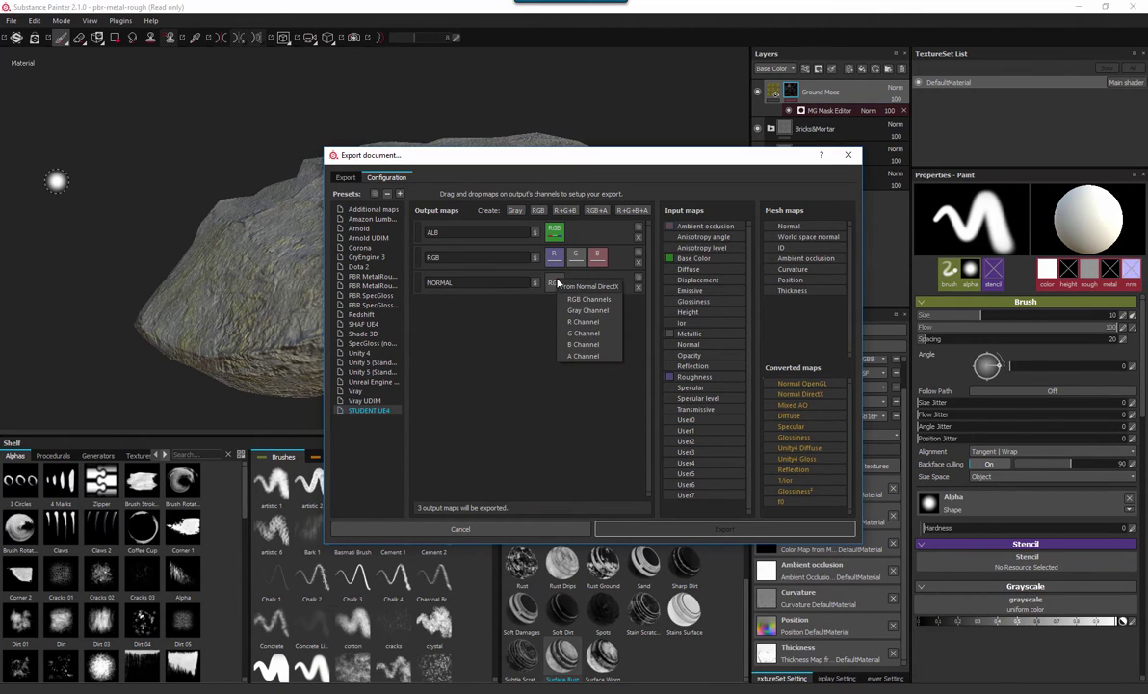
pyautogui.click(555, 297)
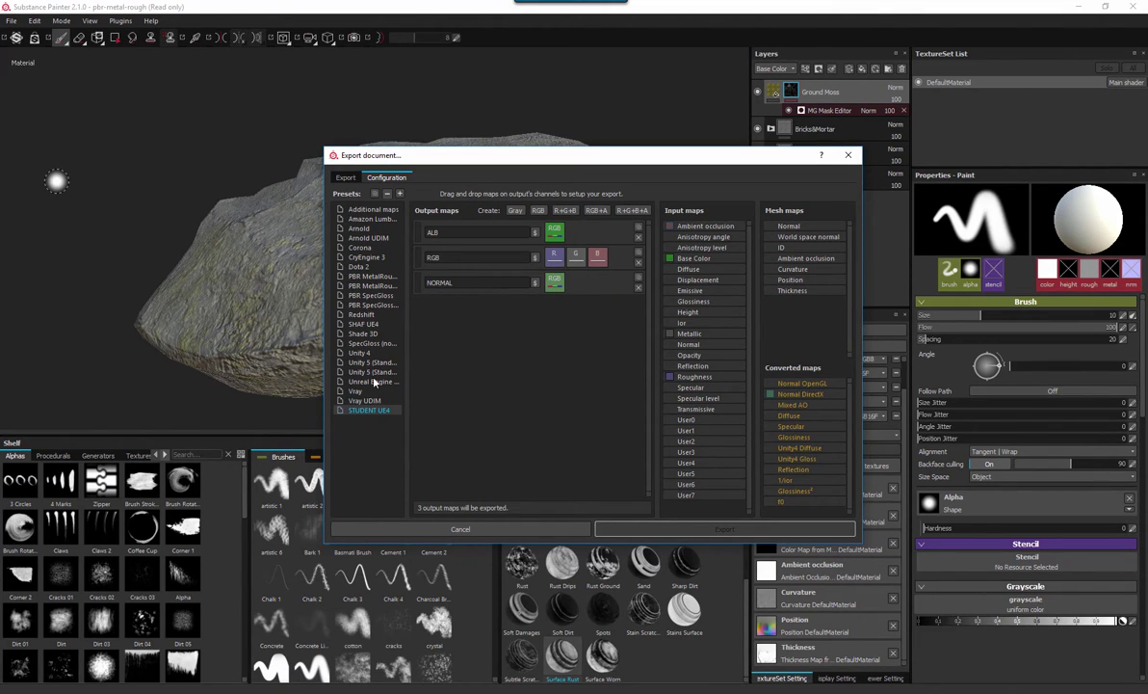
pyautogui.click(363, 324)
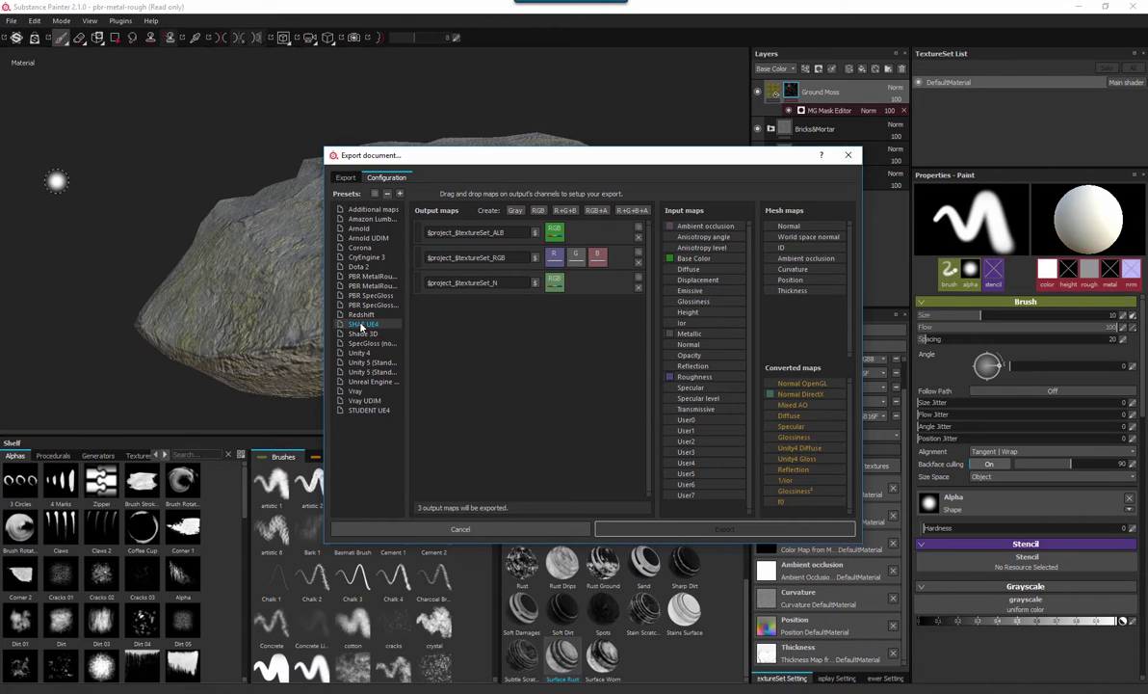
pyautogui.click(369, 411)
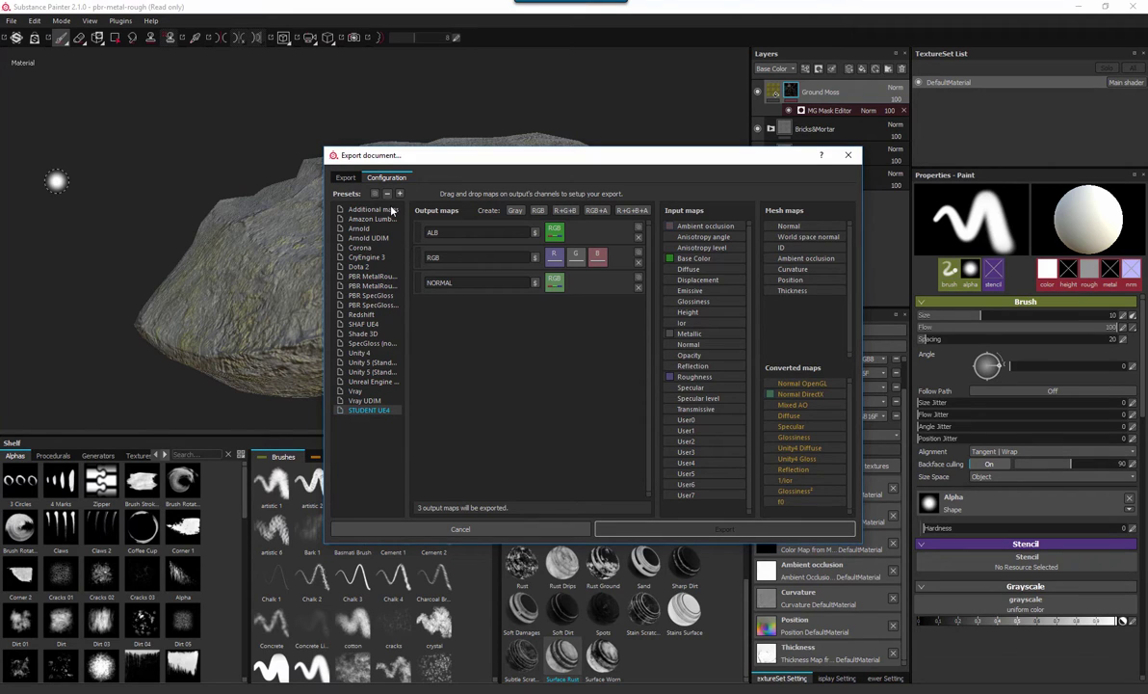
# Step: Switch the export configuration to the STUDENT UE4 preset
pyautogui.click(349, 181)
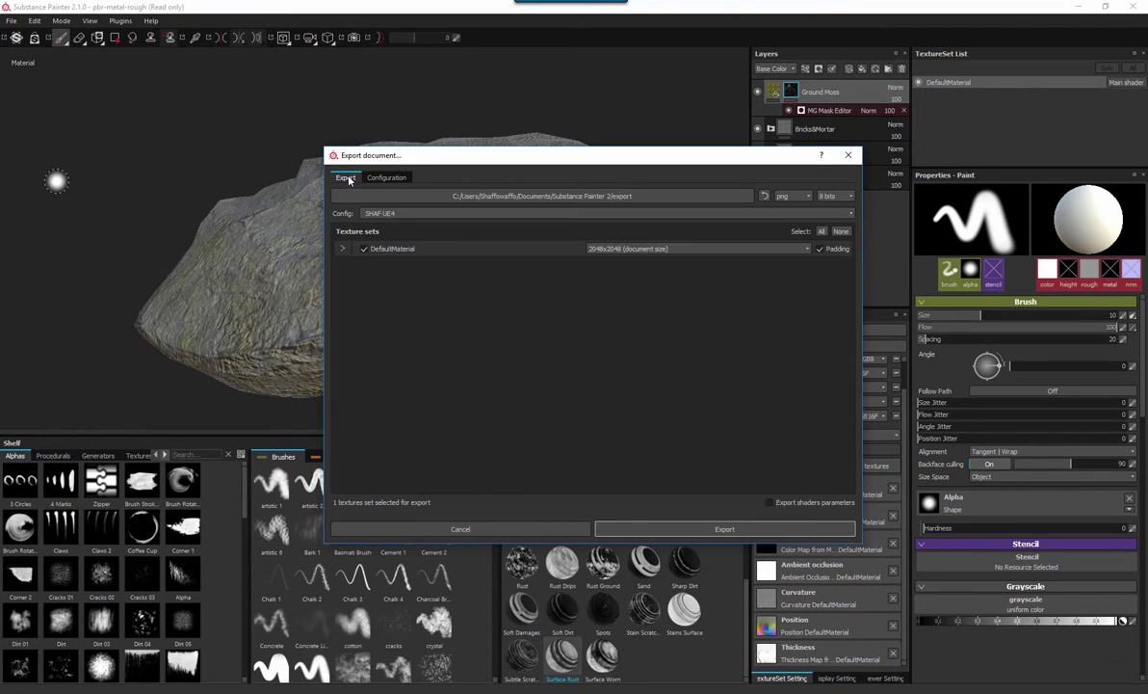
pyautogui.click(395, 214)
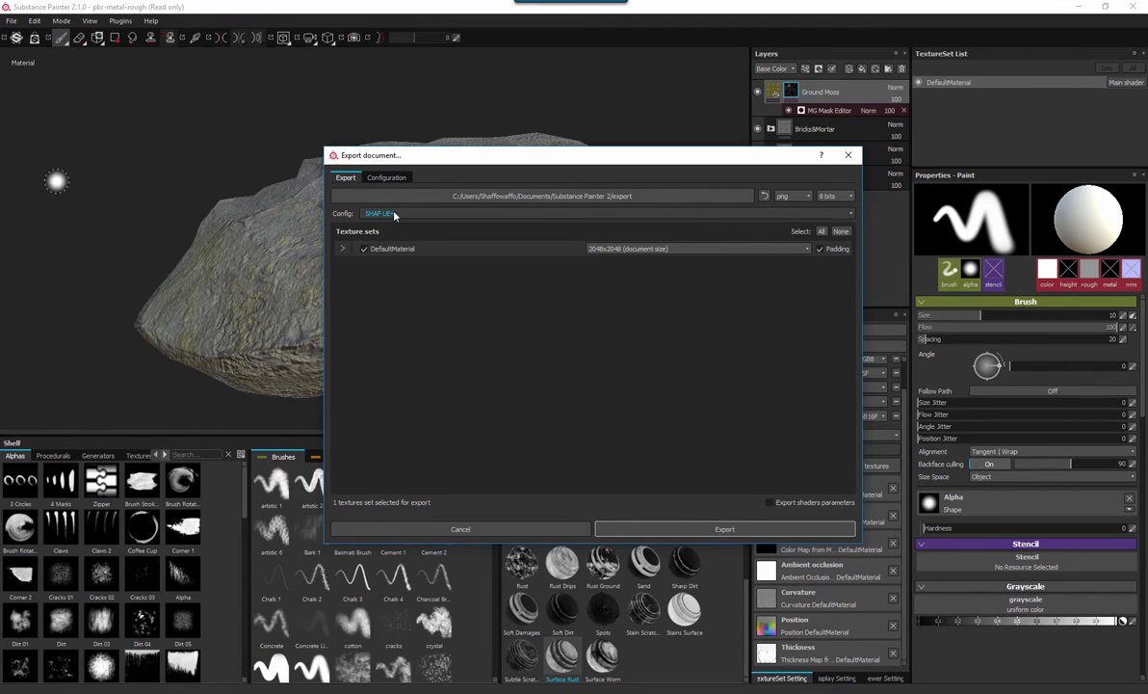
pyautogui.click(394, 215)
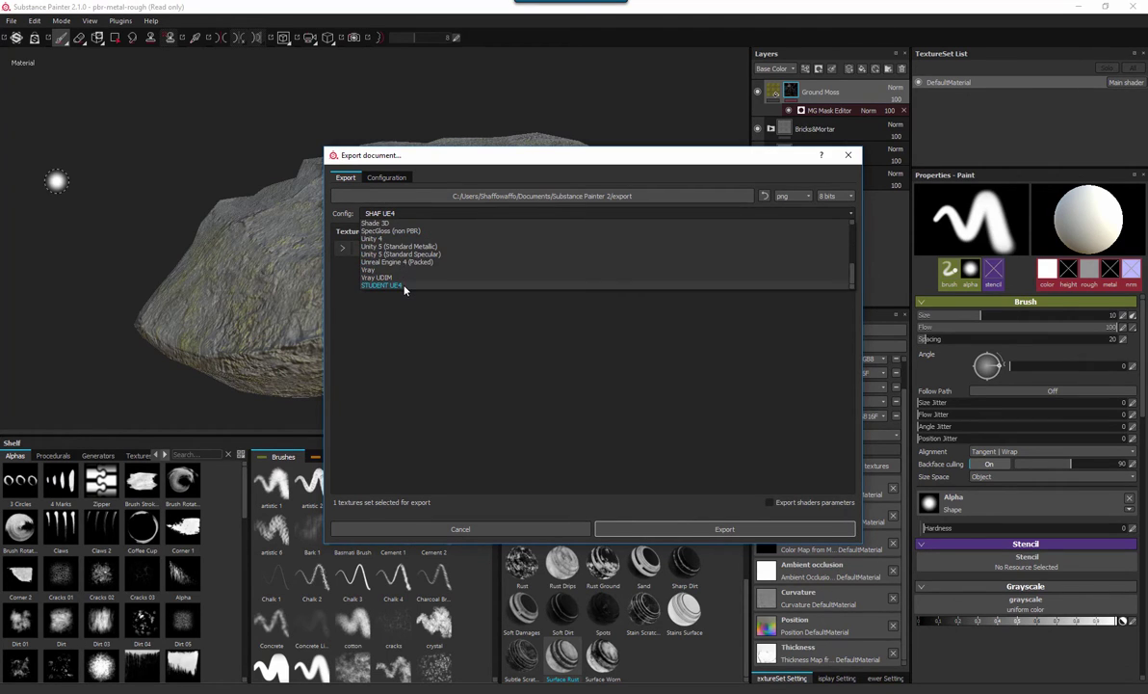
pyautogui.click(400, 285)
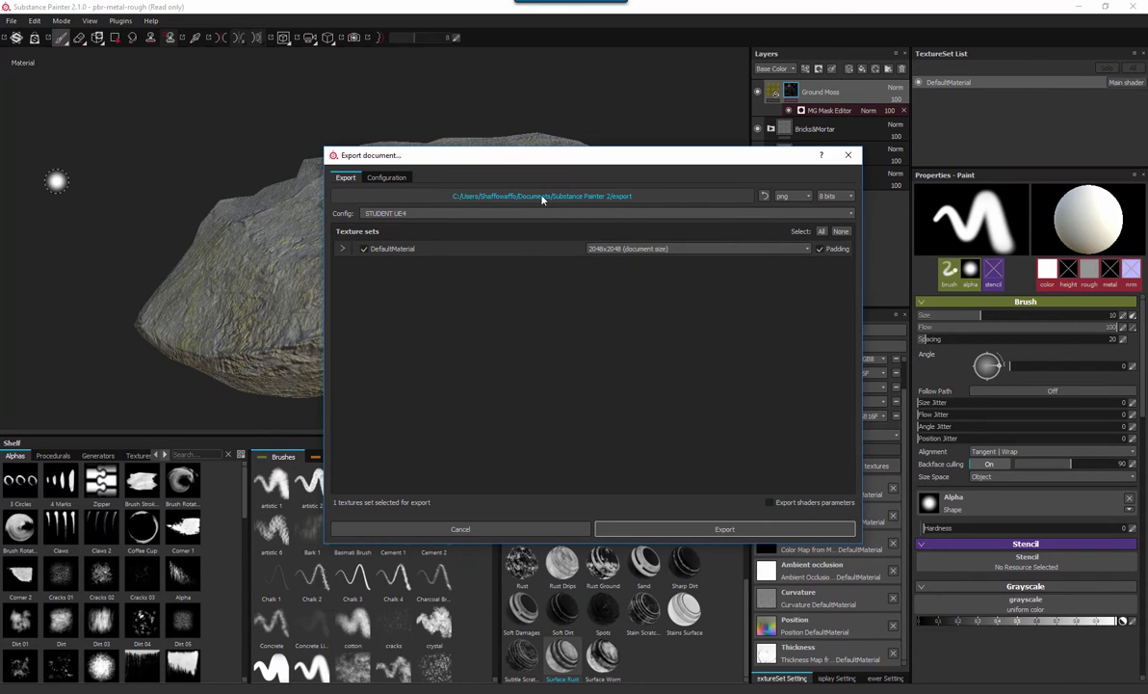
# Step: Export to Desktop > 2nd Year Vids > 5 - Rock Base test, keeping png format
pyautogui.click(722, 198)
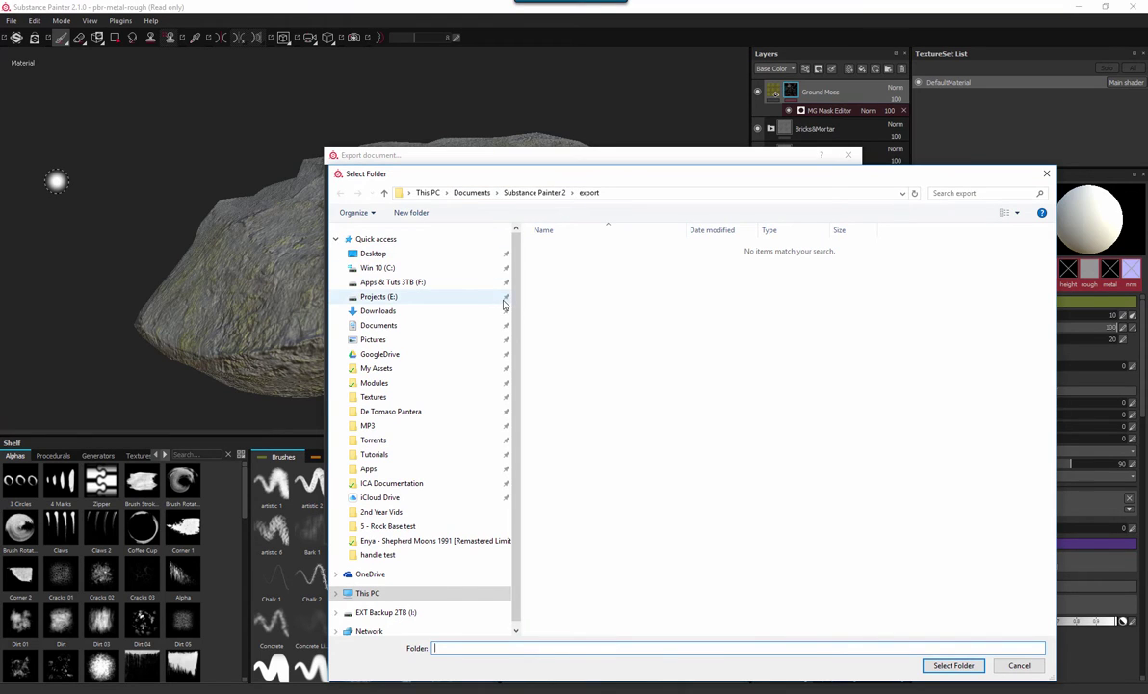
pyautogui.click(385, 526)
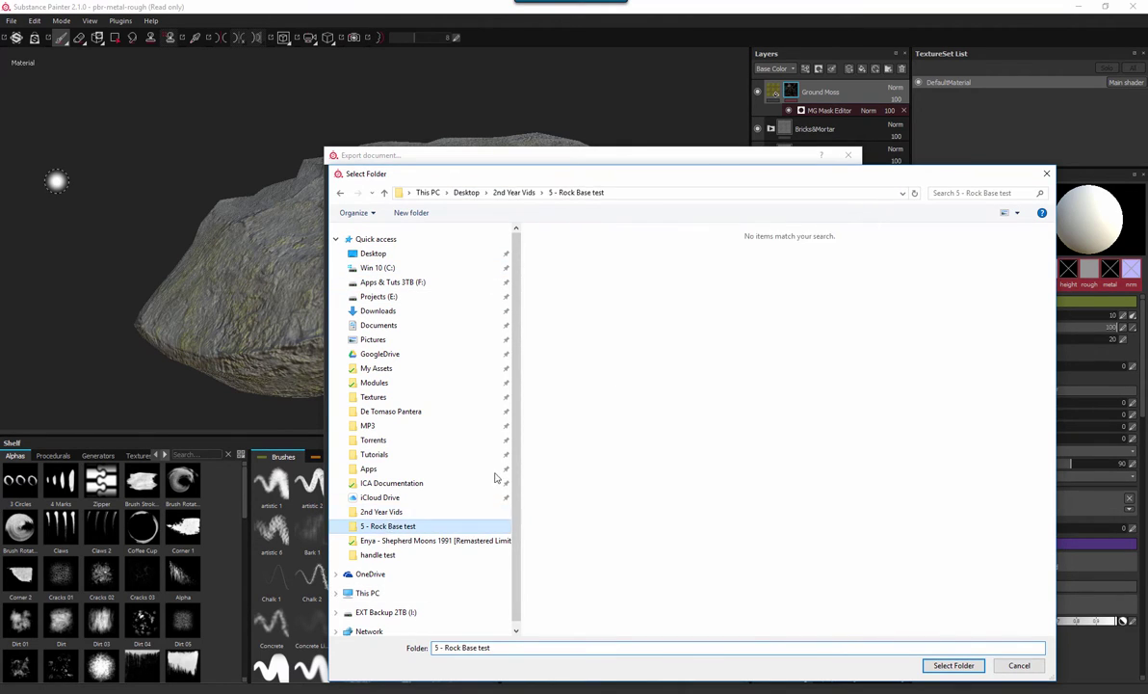
pyautogui.click(378, 512)
pyautogui.doubleClick(593, 300)
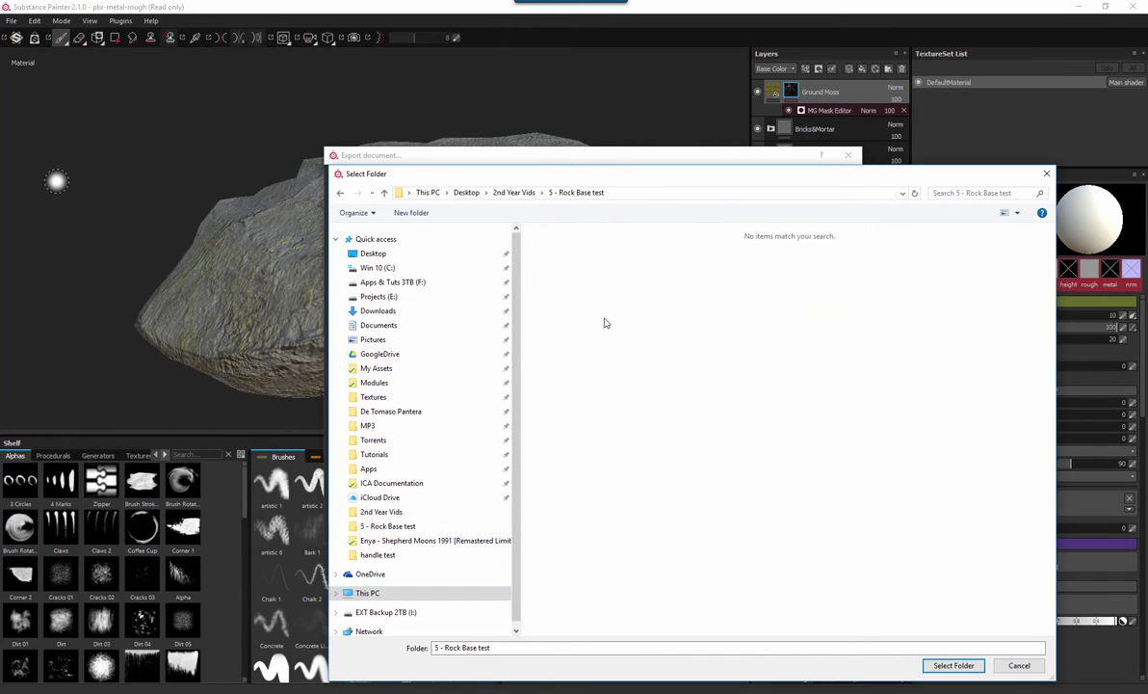
pyautogui.click(959, 668)
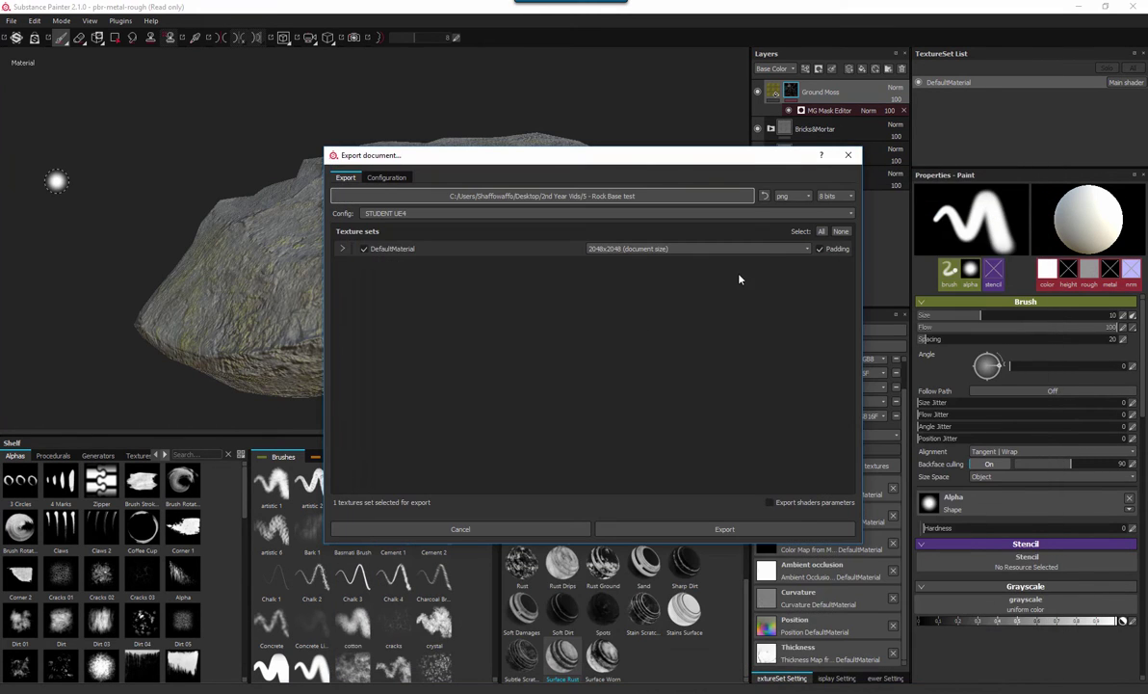
pyautogui.click(806, 198)
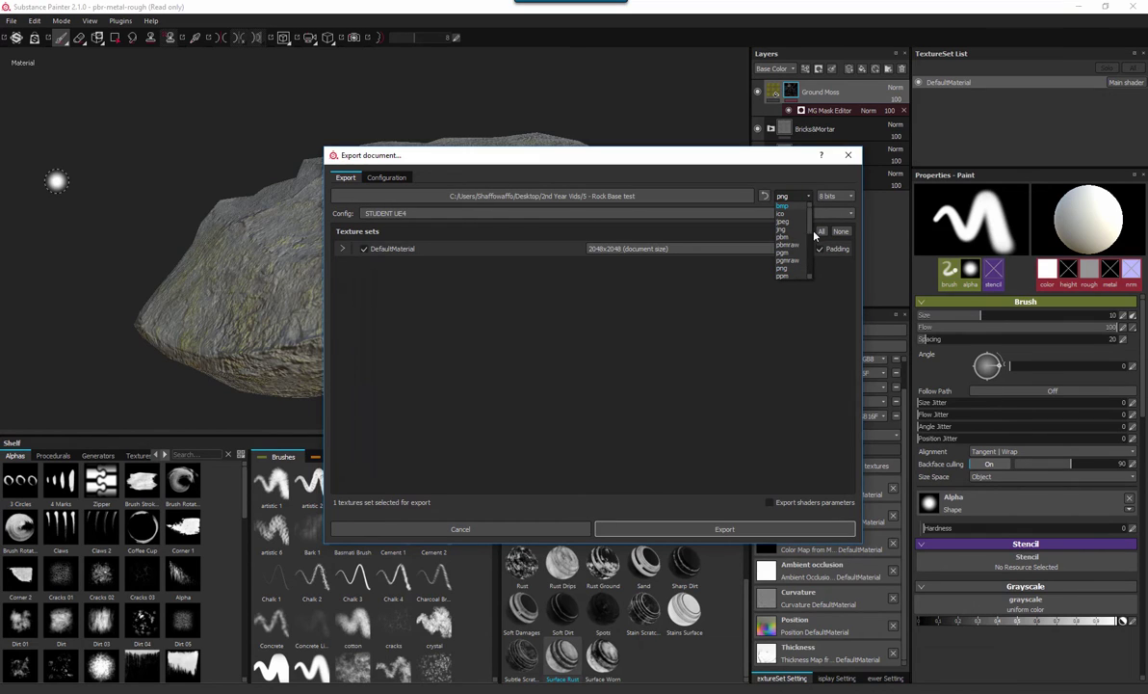
pyautogui.click(782, 268)
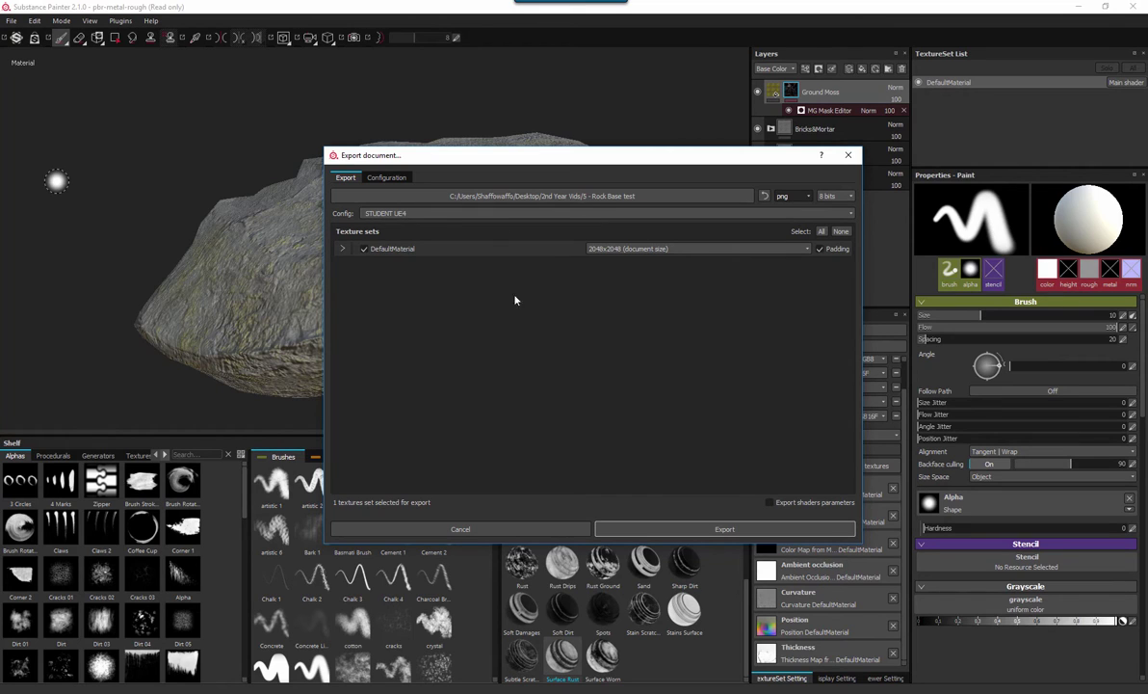
# Step: Export the DefaultMaterial maps and wait for 'Export successfully finished'
pyautogui.click(724, 530)
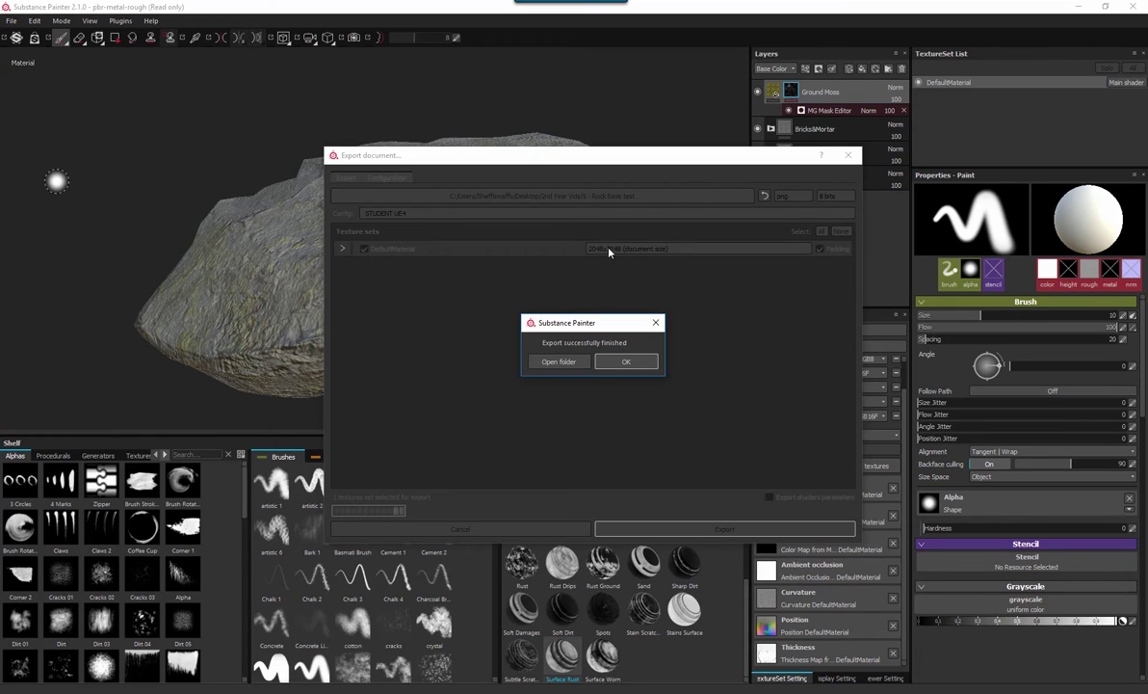
# Step: Review ALB.png, NORMAL.png and RGB.png in the export folder, then go to Marmoset Toolbag's File menu
pyautogui.click(582, 361)
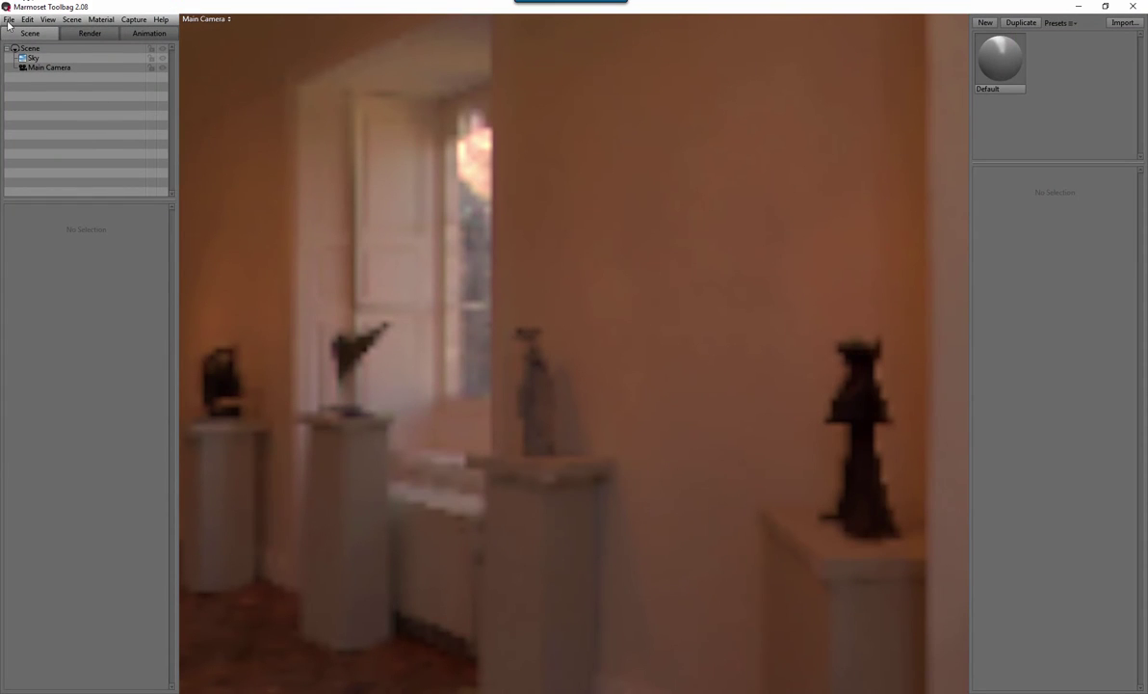
pyautogui.click(9, 20)
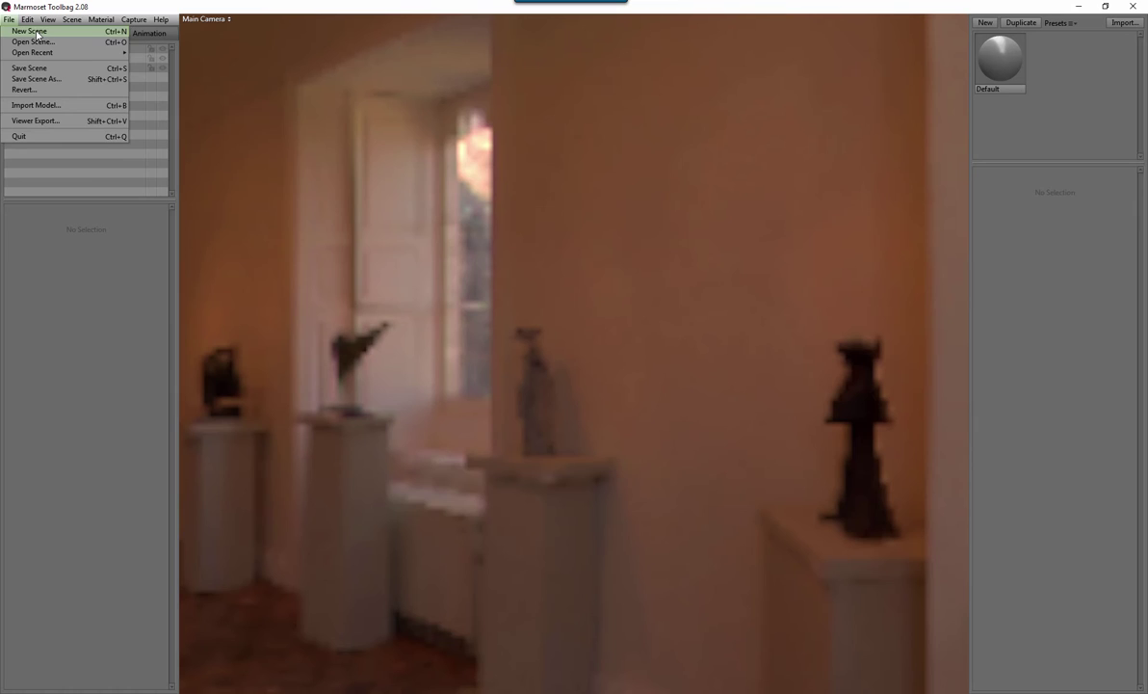
# Step: Import LP_Rock.obj and drag the Unreal 4 Template material preset onto the rock
pyautogui.click(38, 105)
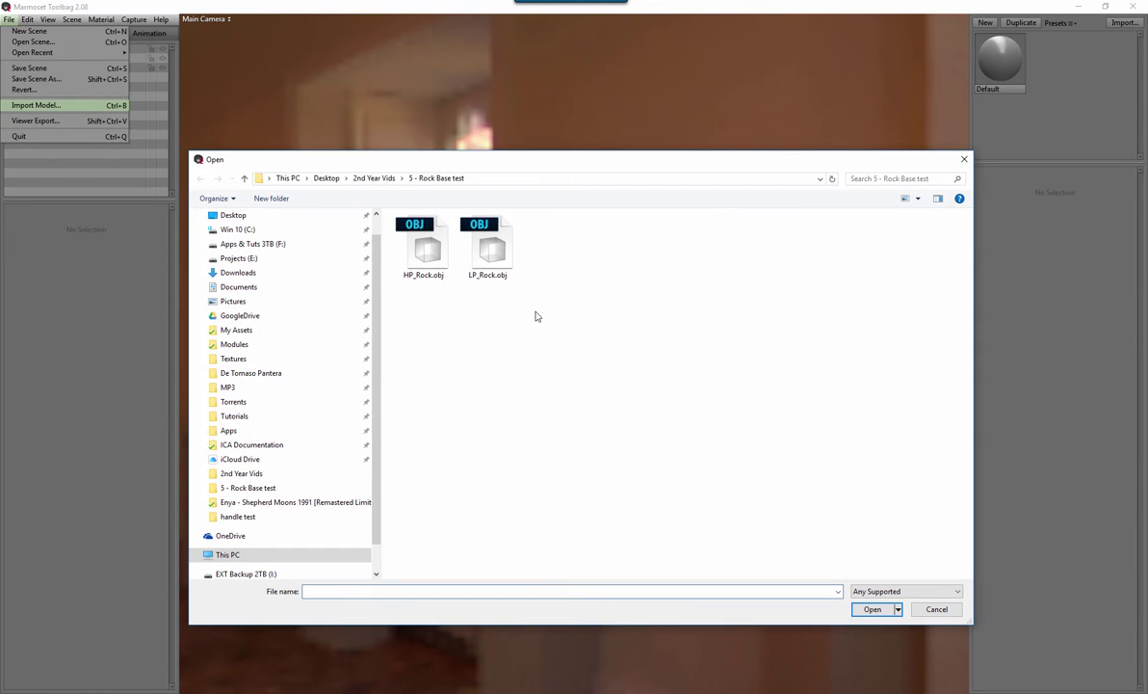
pyautogui.doubleClick(506, 256)
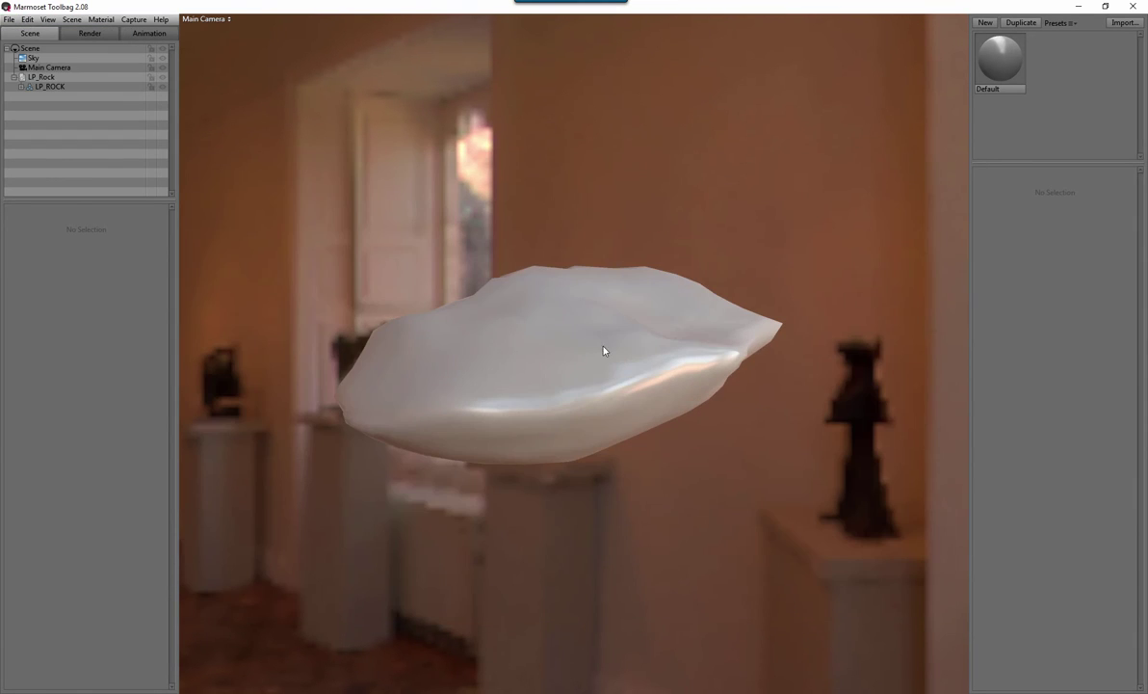
pyautogui.moveTo(561, 322); pyautogui.dragTo(596, 385)
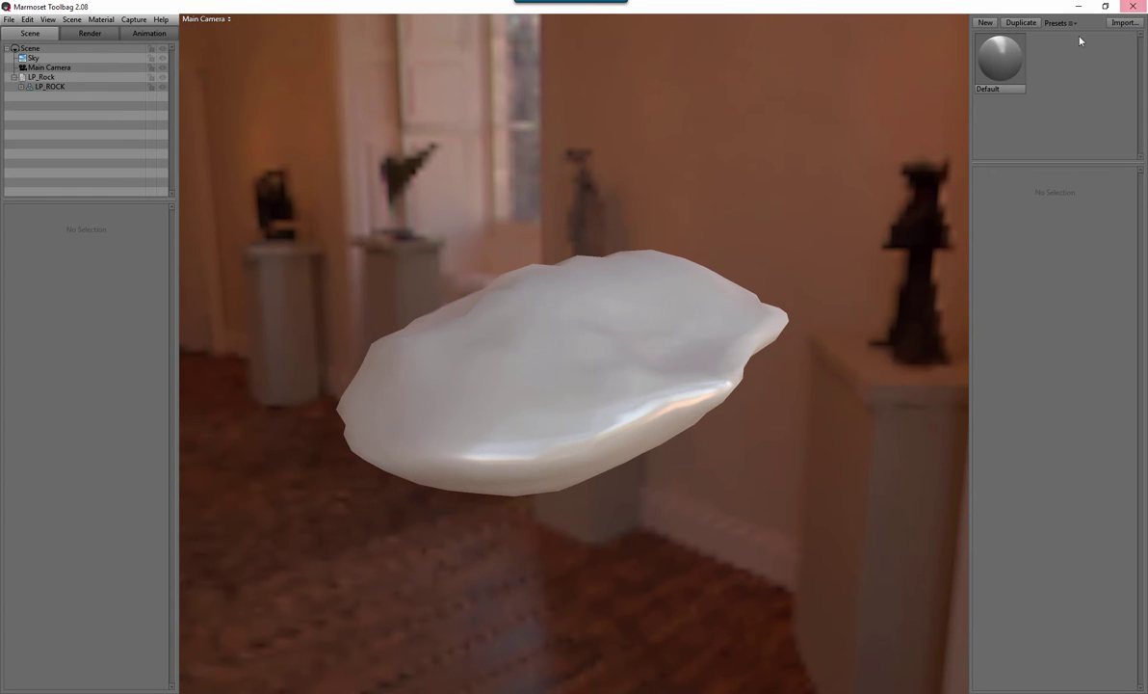
pyautogui.click(1056, 23)
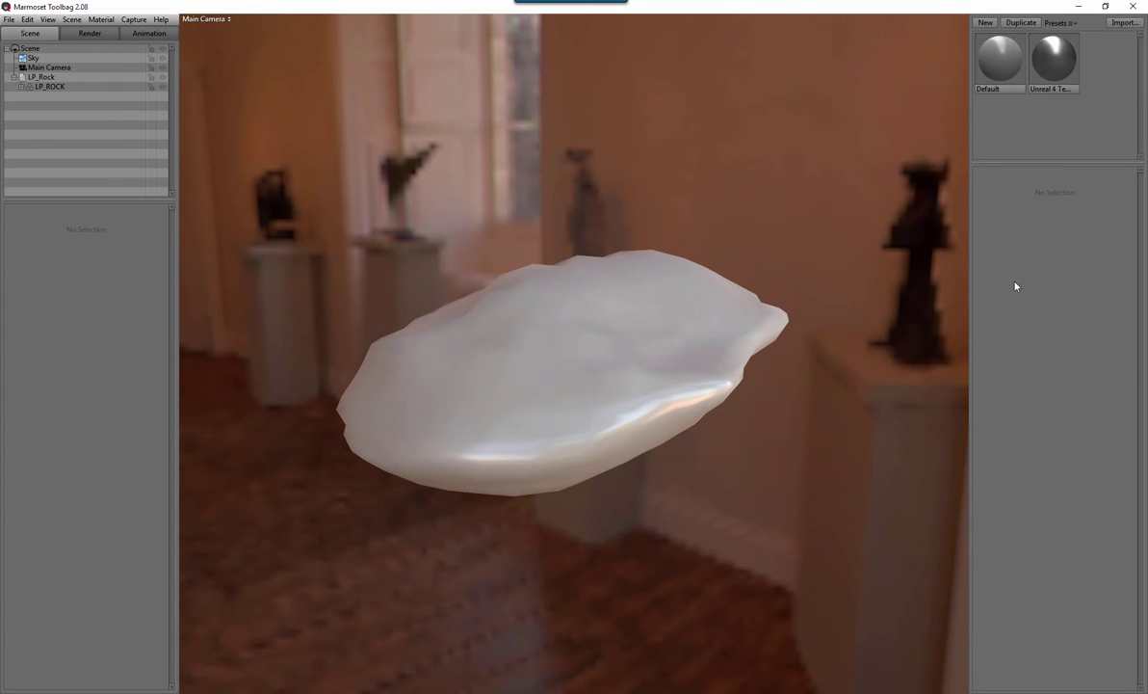
pyautogui.moveTo(1074, 72); pyautogui.dragTo(726, 329)
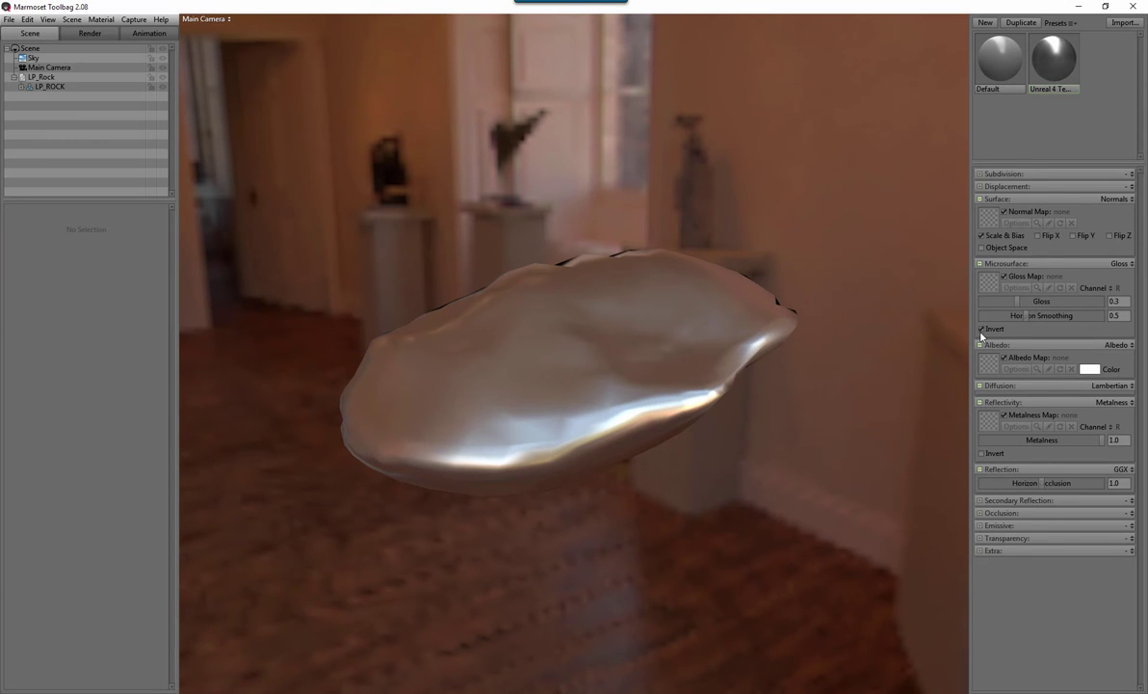
# Step: Load NORMAL.png as the rock material's normal map with Flip Y enabled
pyautogui.click(990, 218)
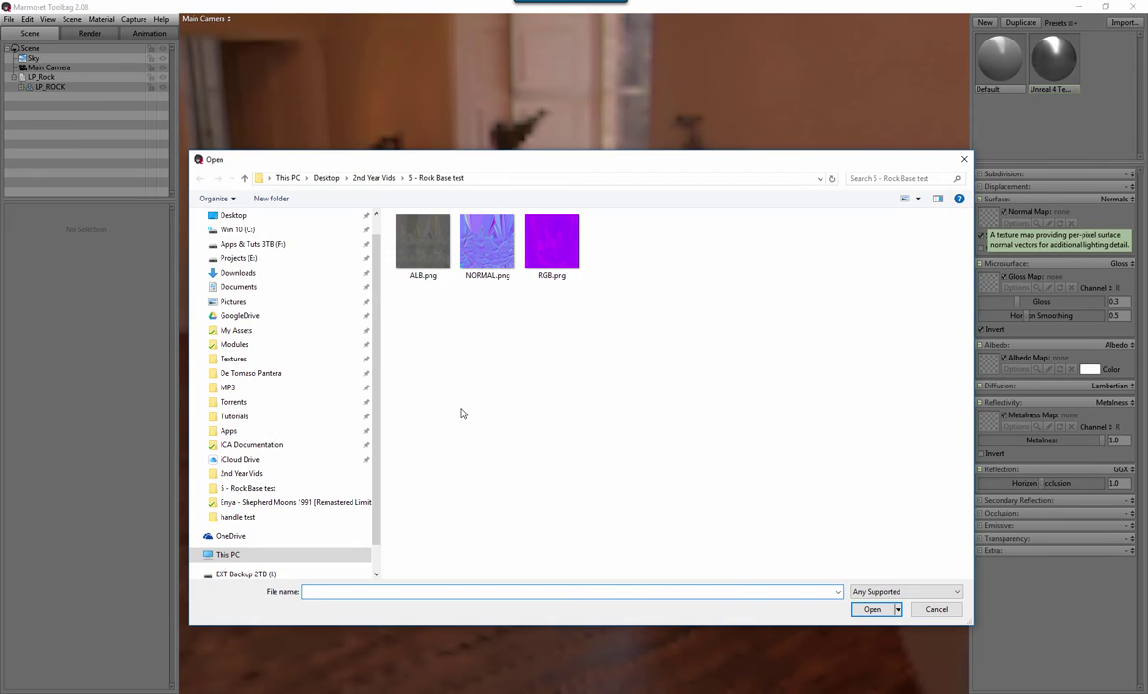
pyautogui.click(482, 245)
pyautogui.click(873, 609)
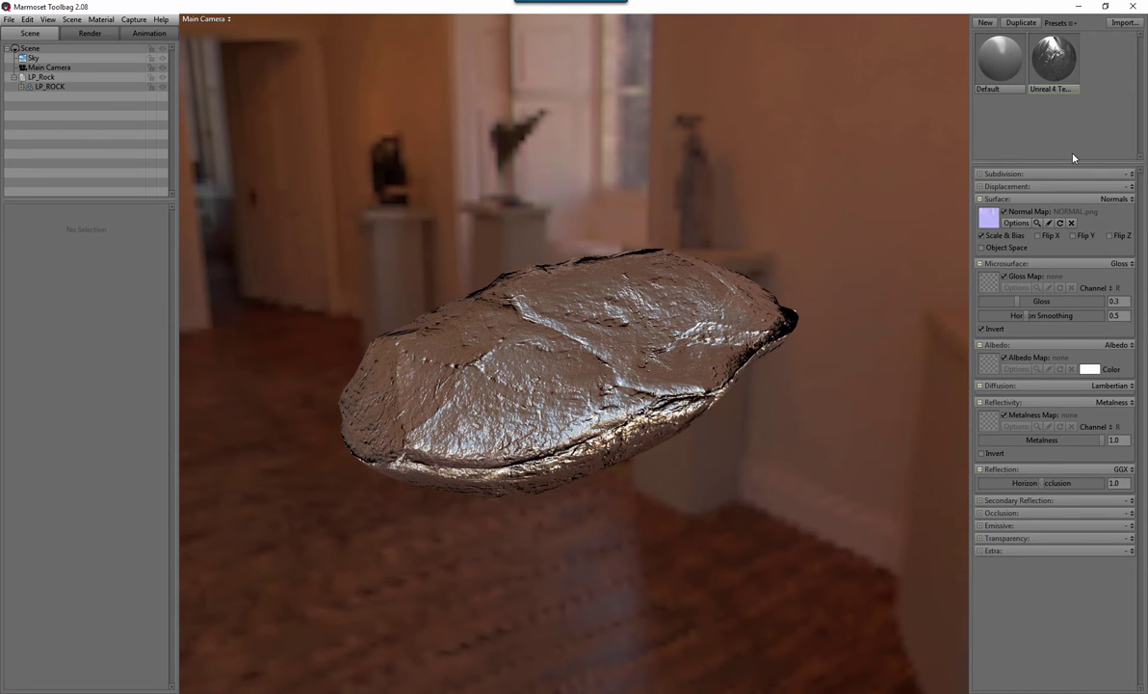
pyautogui.click(1080, 236)
pyautogui.click(1081, 237)
pyautogui.click(1074, 236)
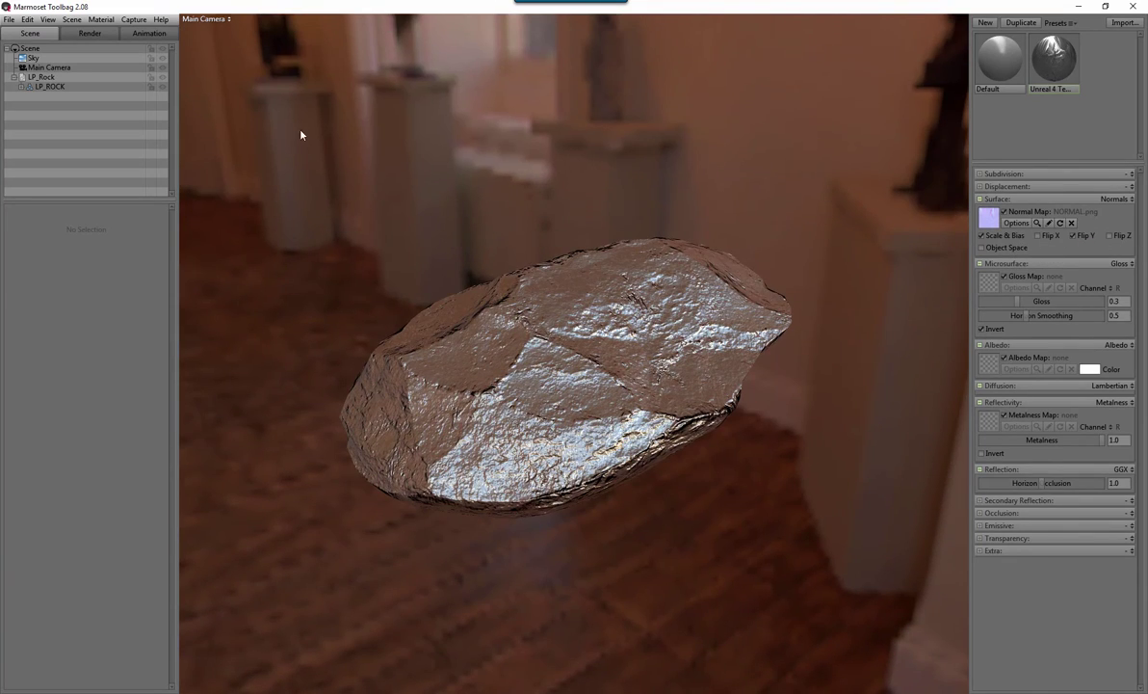
# Step: Set the Sky to the Forest Path preset from the Sky Browser
pyautogui.click(32, 58)
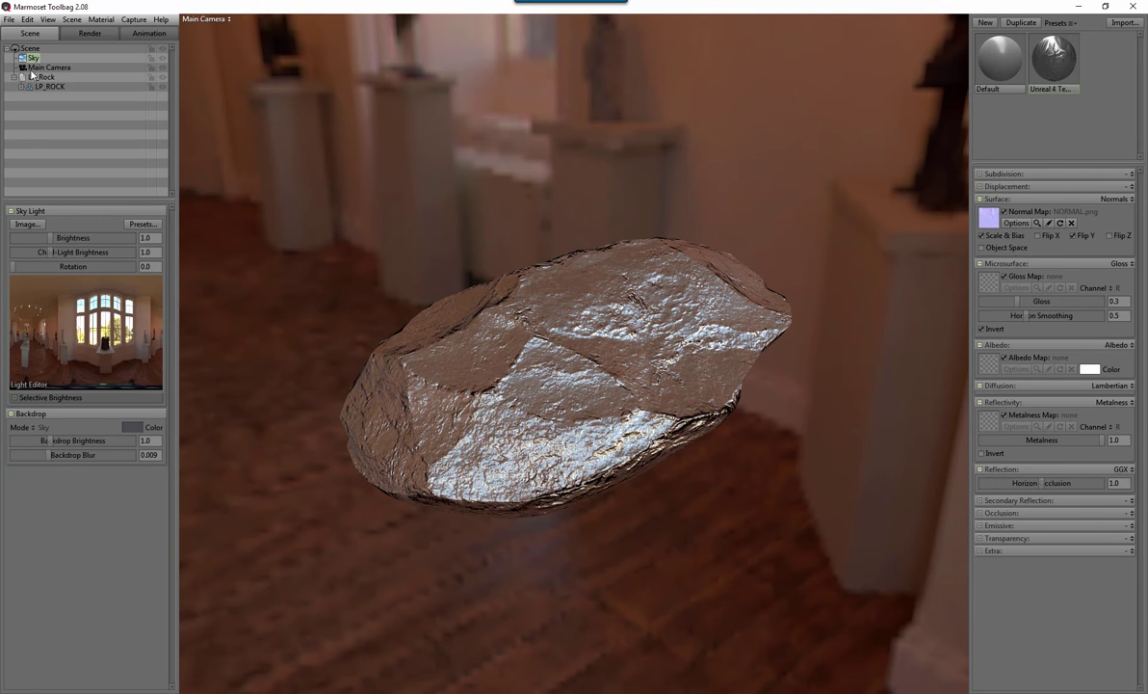
pyautogui.click(27, 223)
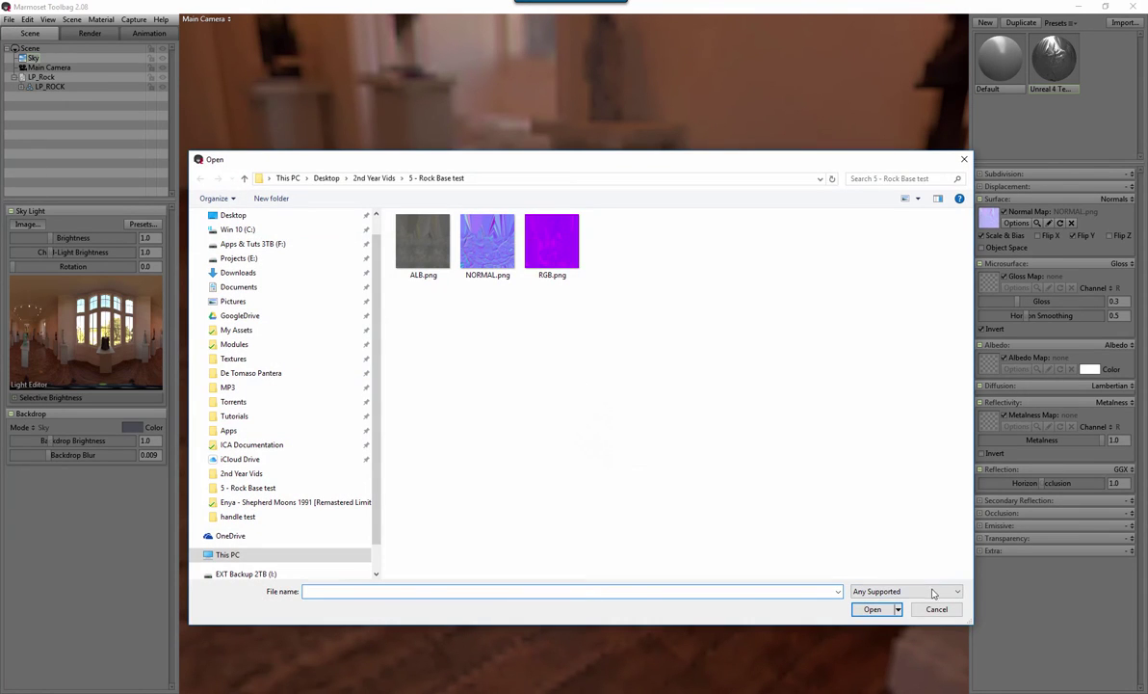
pyautogui.click(936, 610)
pyautogui.click(128, 224)
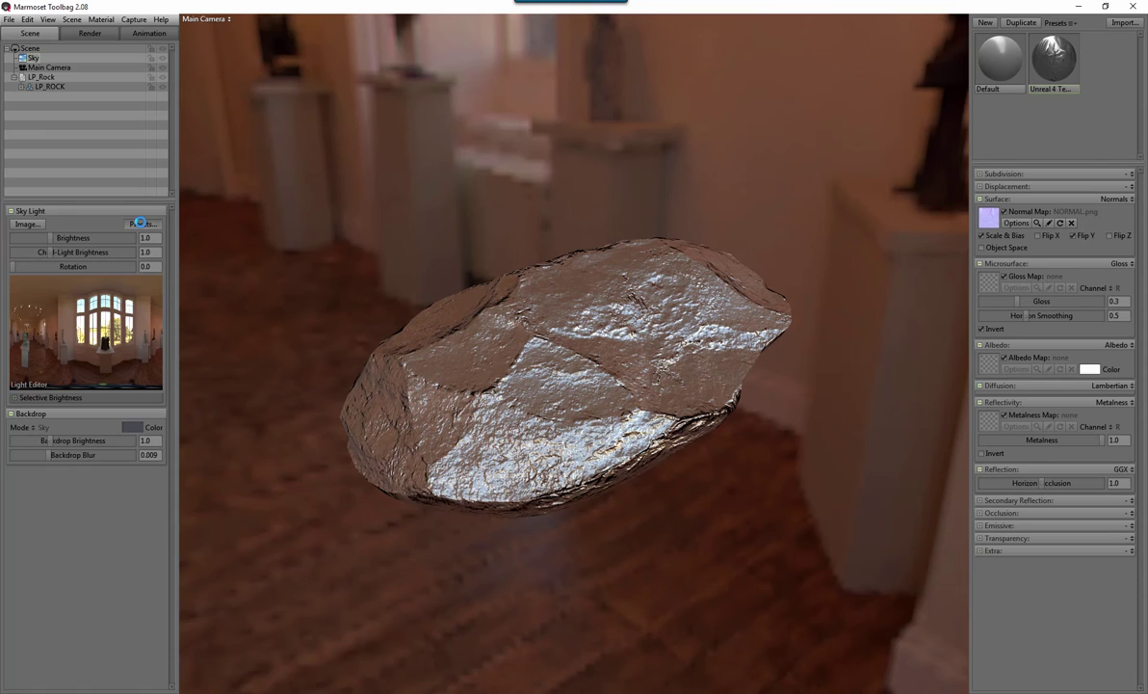
pyautogui.click(217, 564)
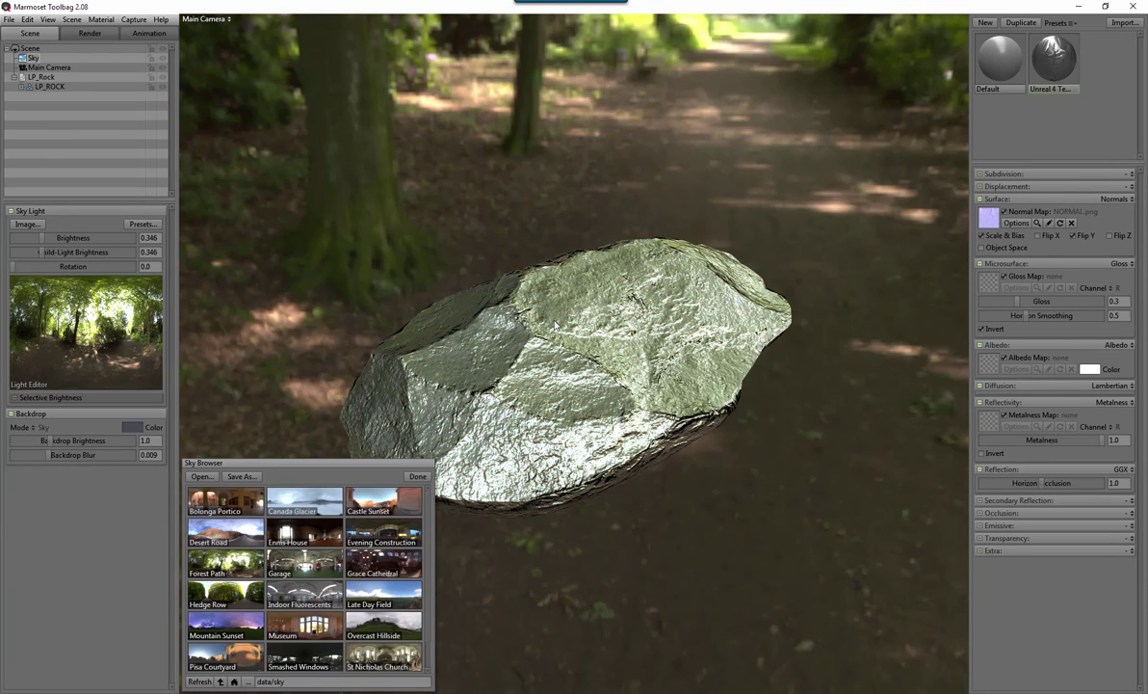
pyautogui.moveTo(563, 304); pyautogui.dragTo(558, 351)
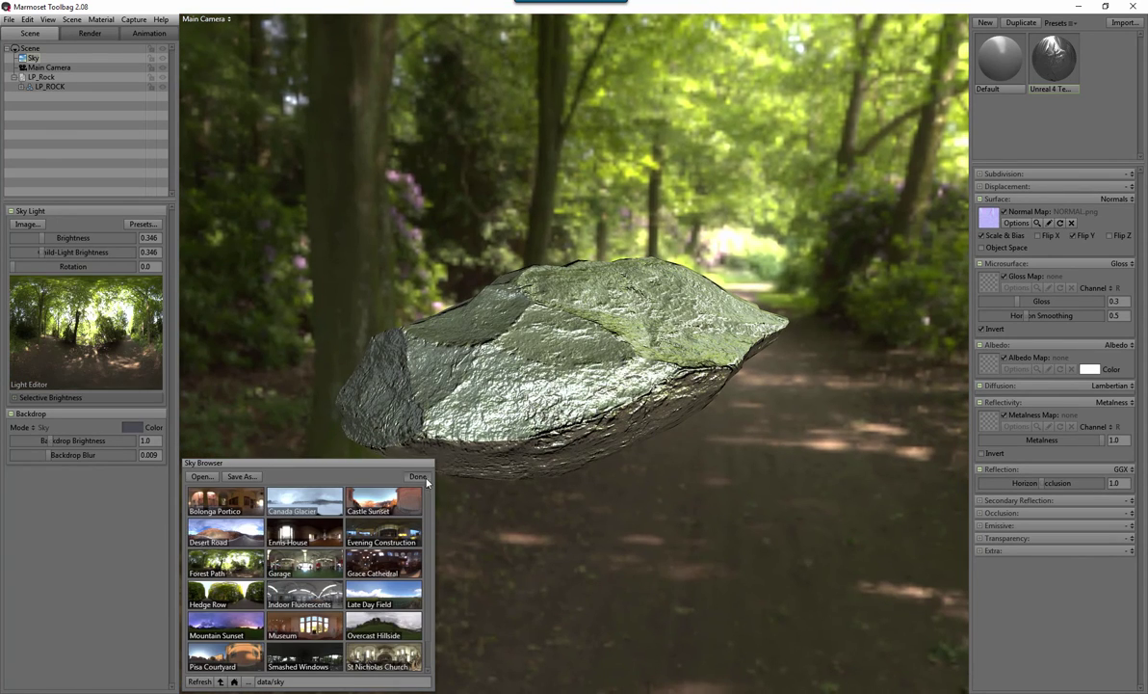
pyautogui.click(420, 475)
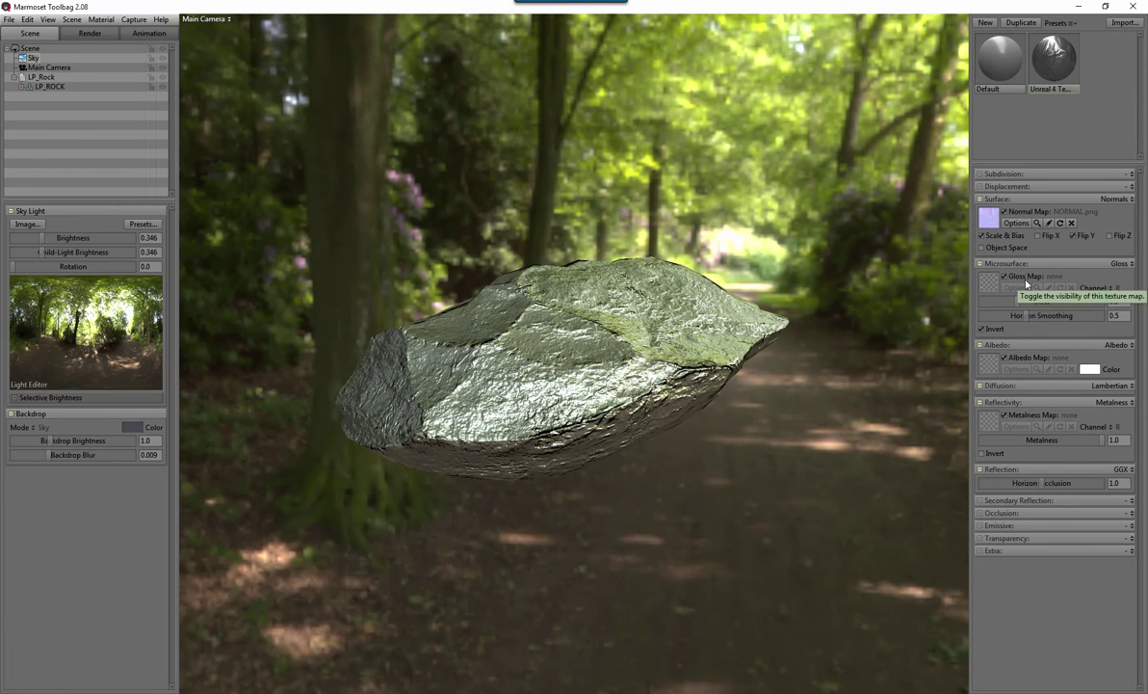
# Step: Load RGB.png as the gloss map, reading from its G channel
pyautogui.click(989, 282)
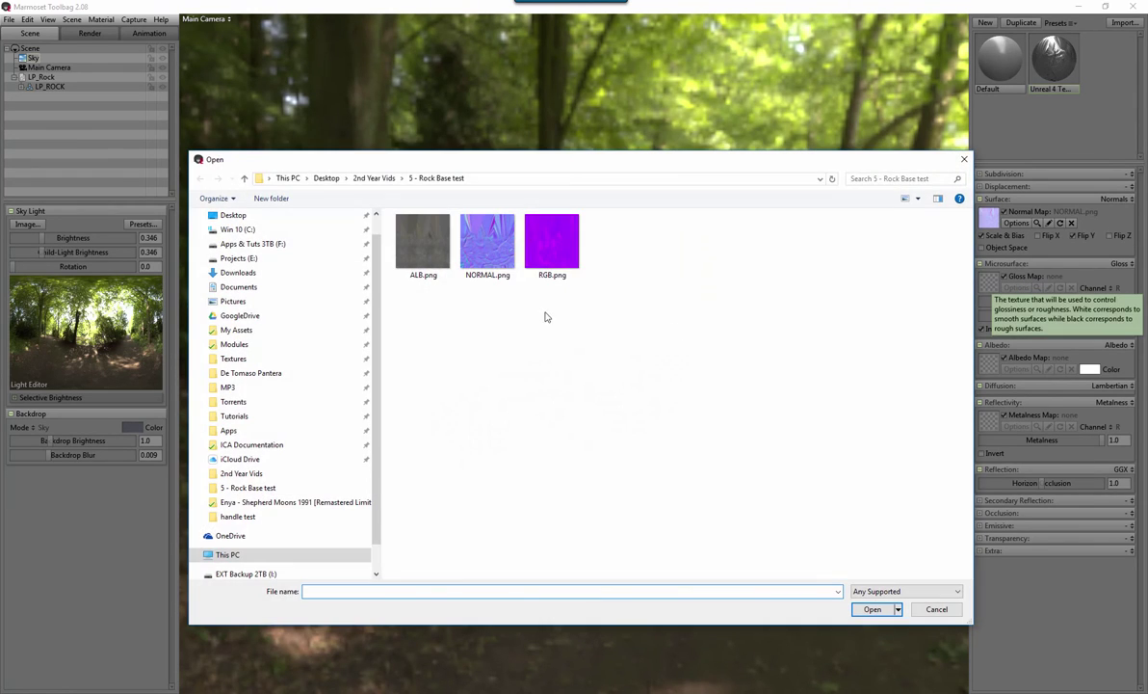
pyautogui.doubleClick(554, 251)
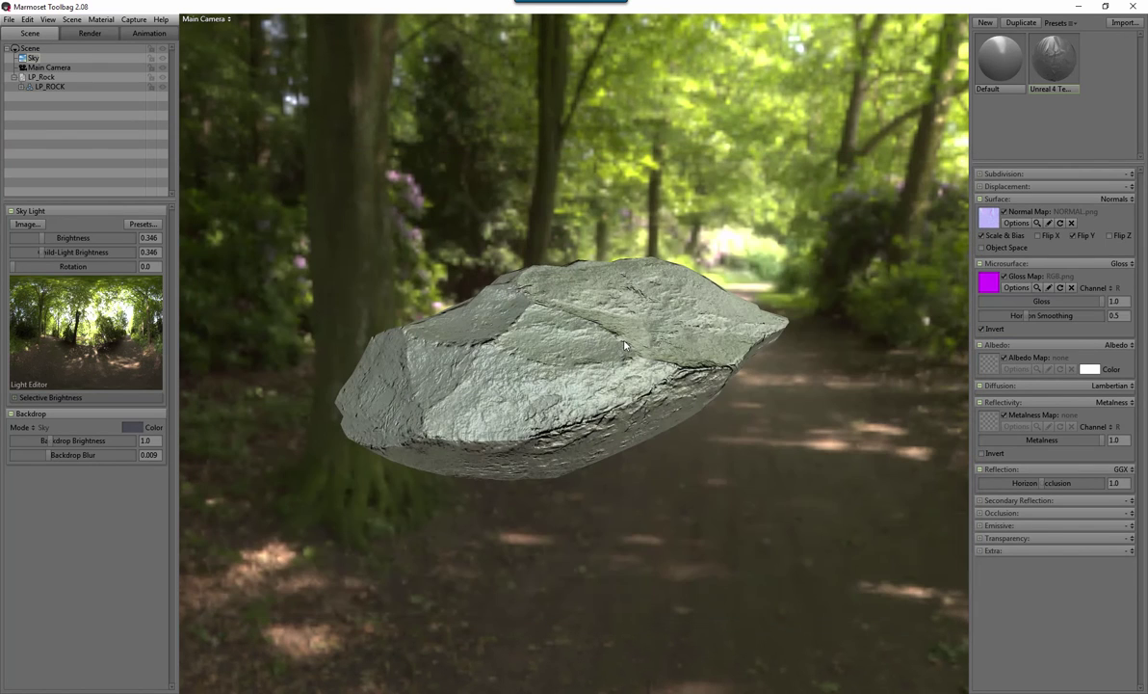
pyautogui.click(1108, 289)
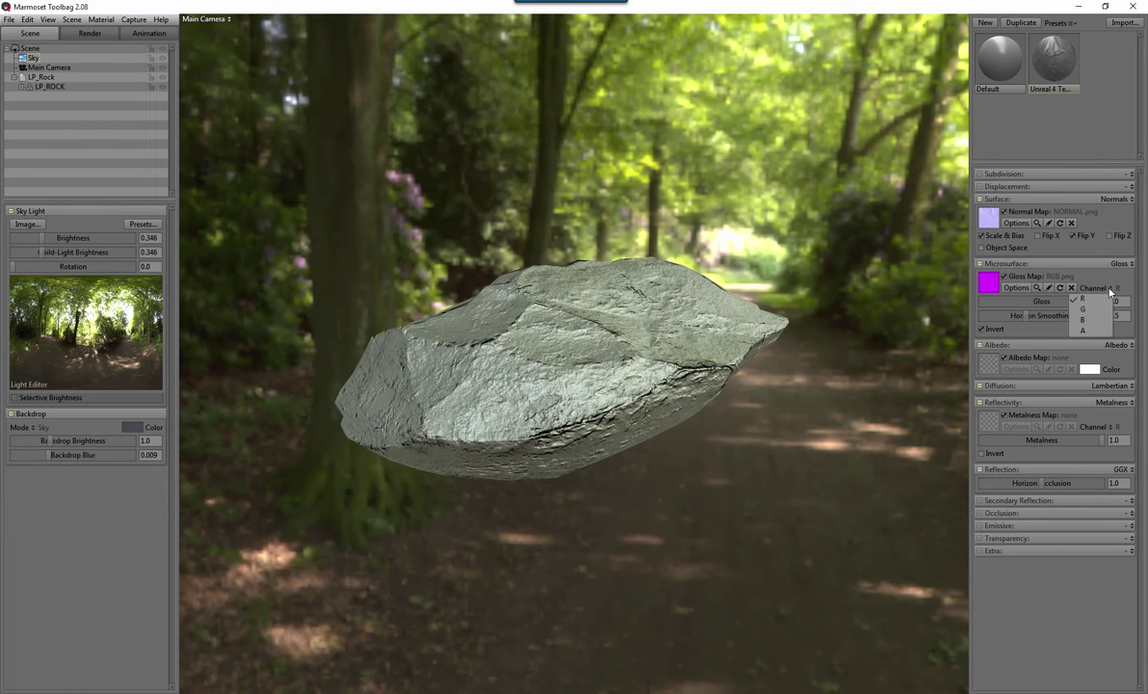
pyautogui.click(1085, 308)
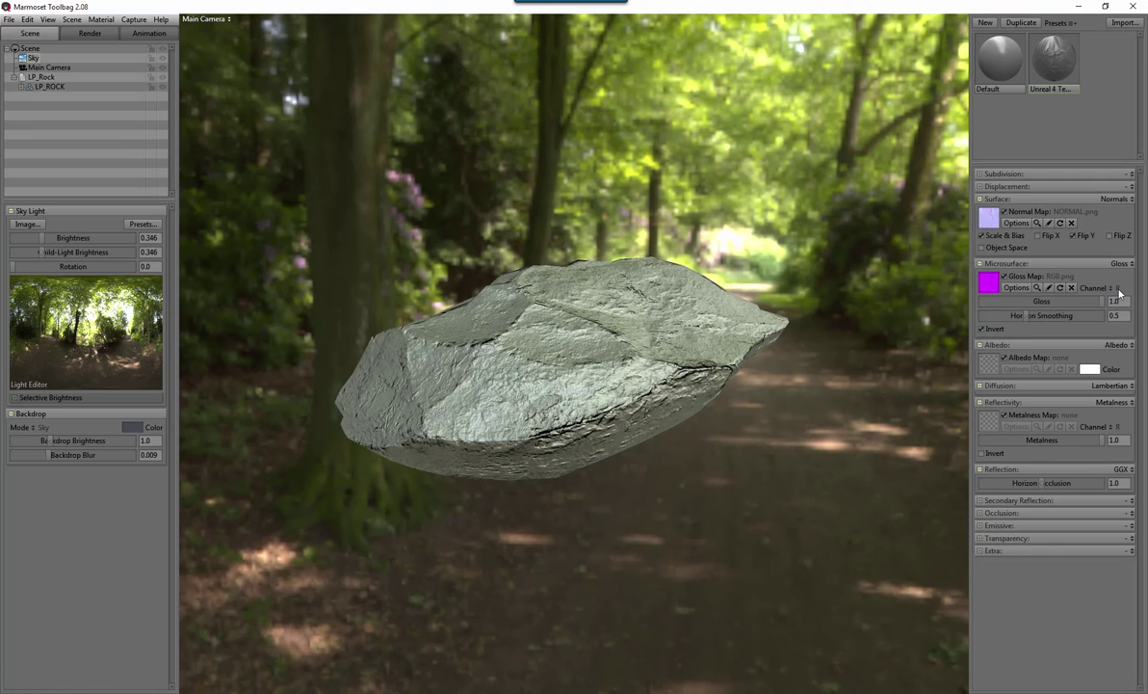
# Step: Collapse the Microsurface and Albedo sections of the material
pyautogui.click(1127, 263)
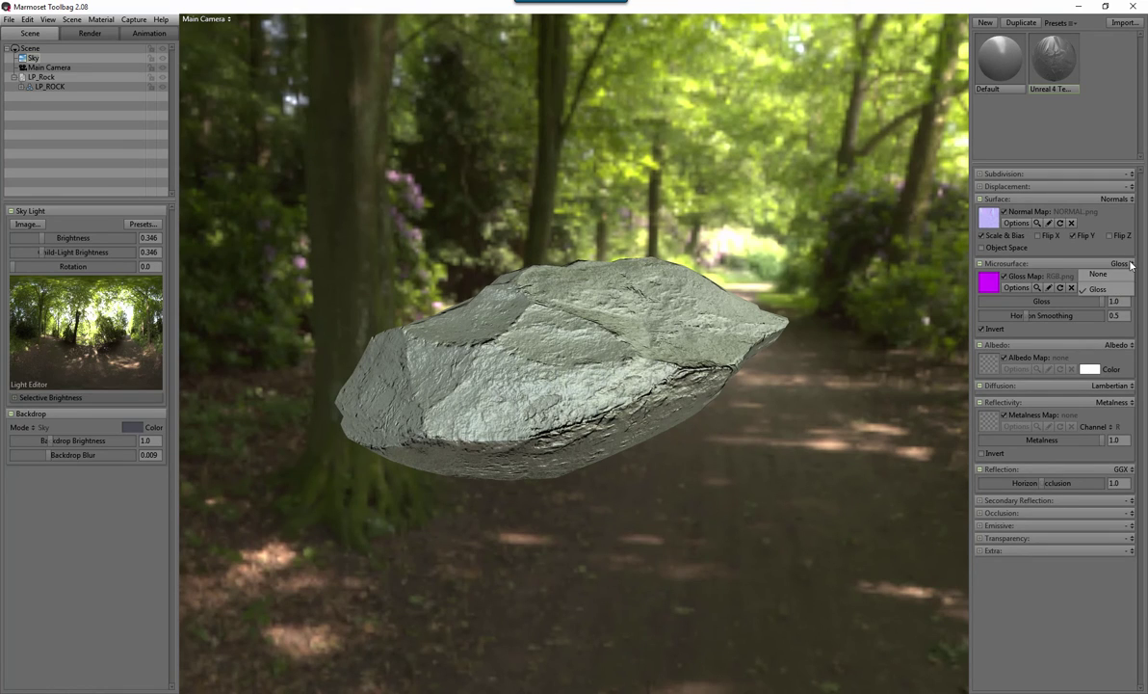
pyautogui.click(979, 263)
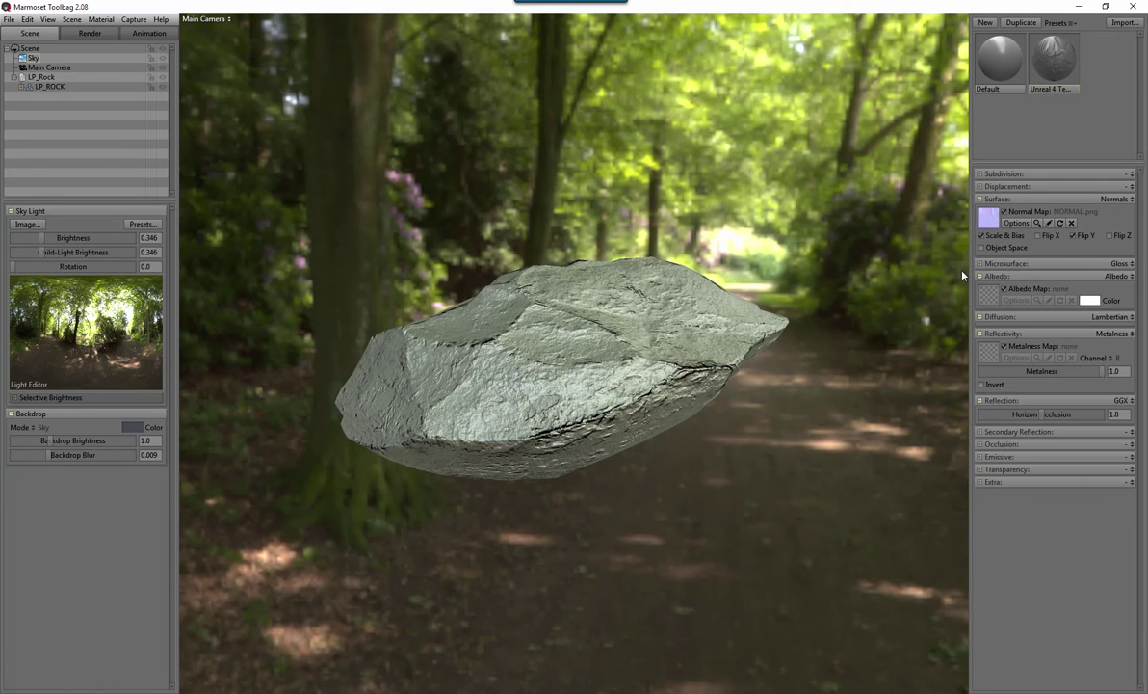
pyautogui.click(981, 276)
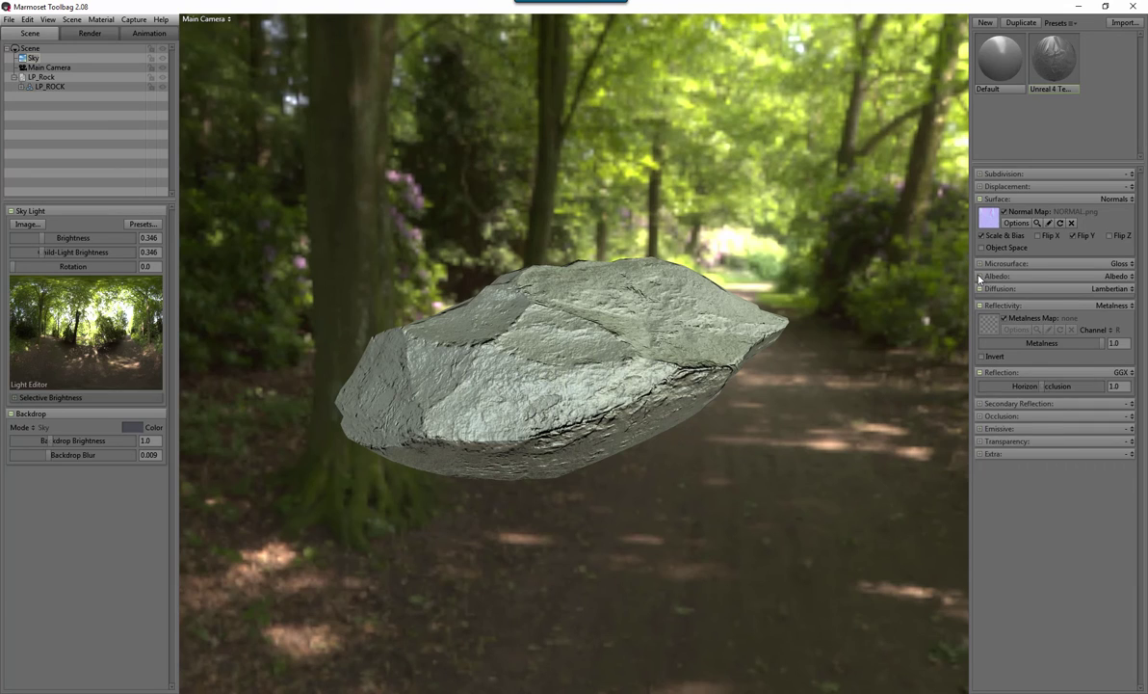
# Step: Load ALB.png into the Albedo Map slot with sRGB left enabled
pyautogui.click(980, 277)
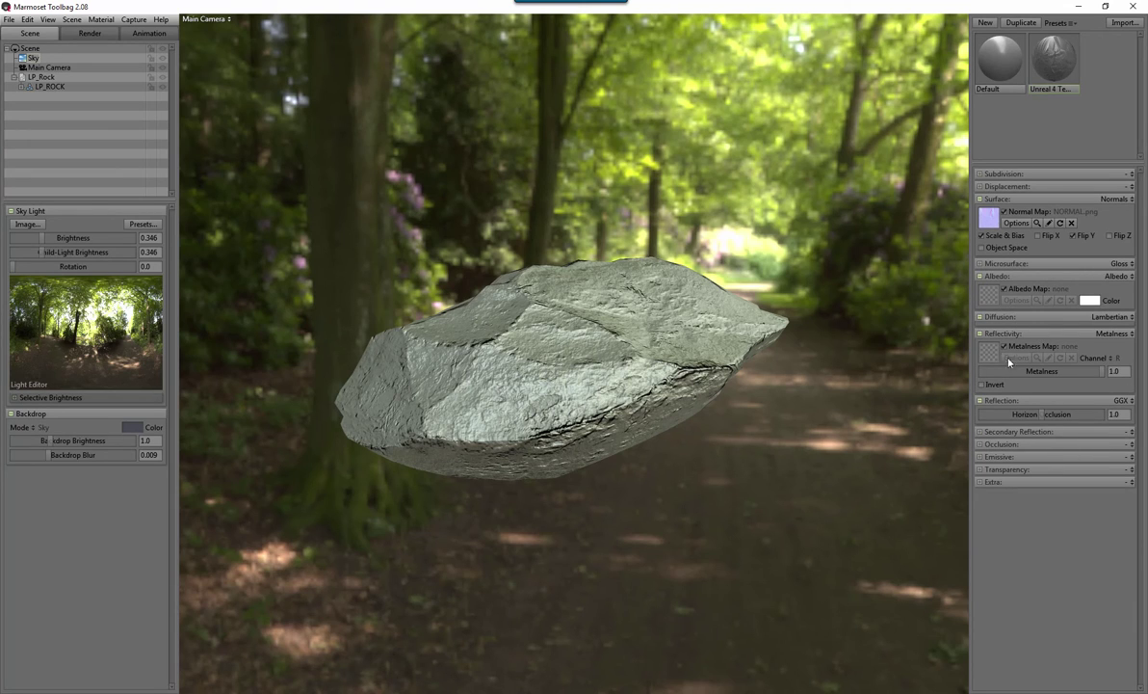
pyautogui.click(992, 297)
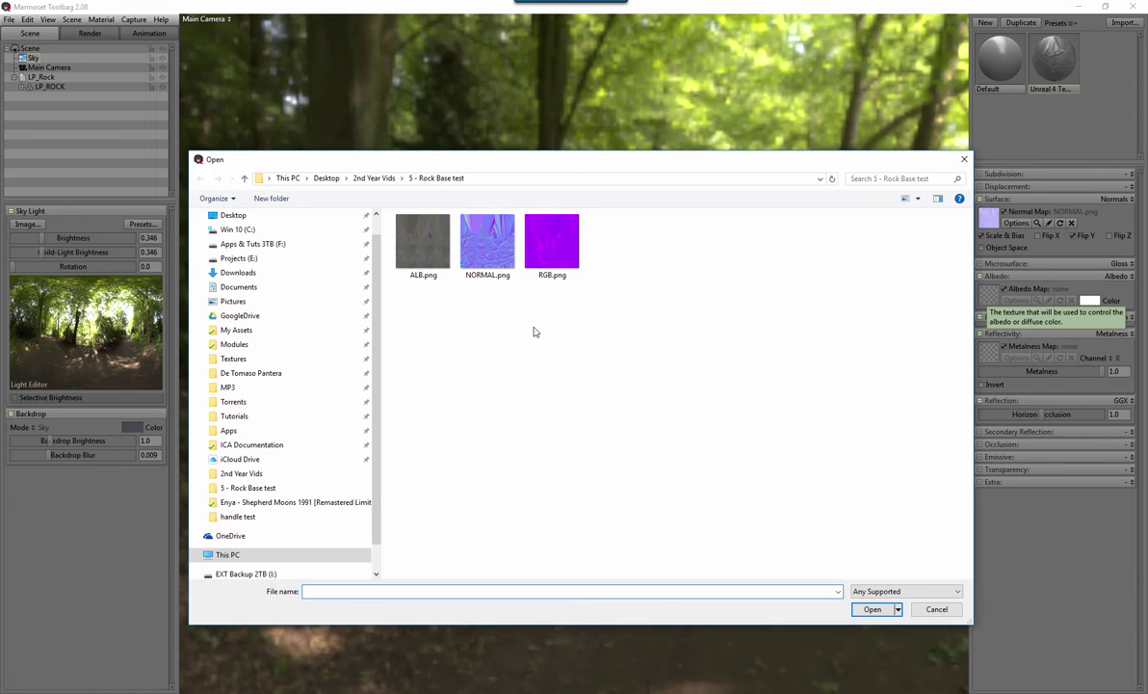
pyautogui.doubleClick(400, 246)
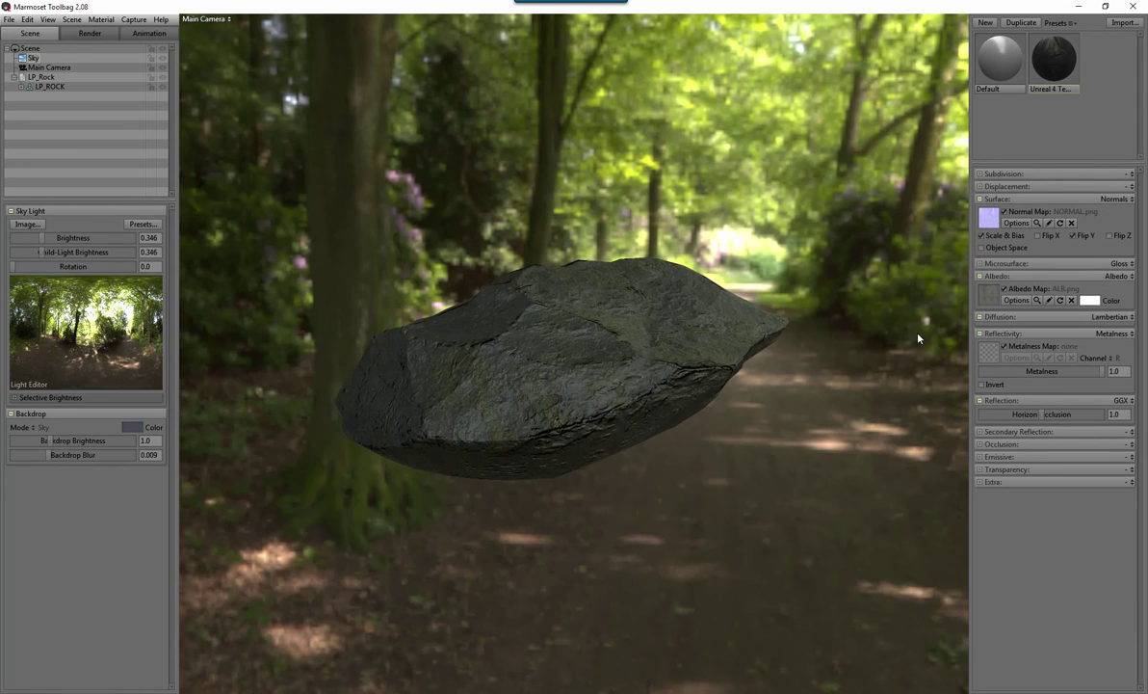
pyautogui.click(1018, 300)
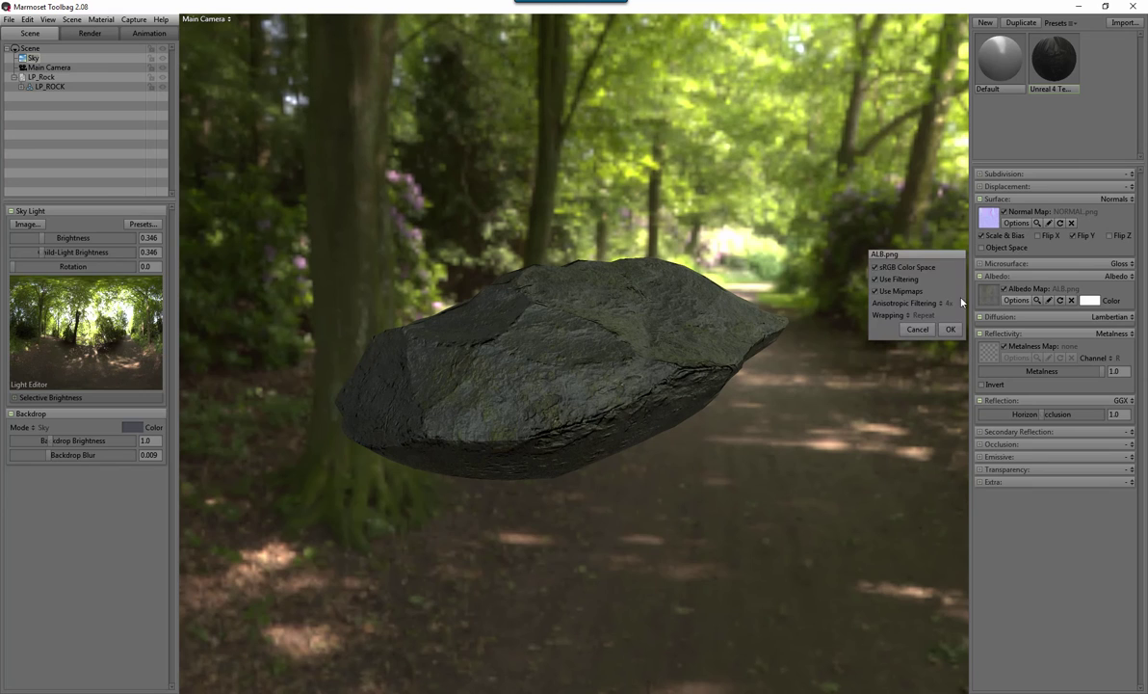
pyautogui.click(875, 267)
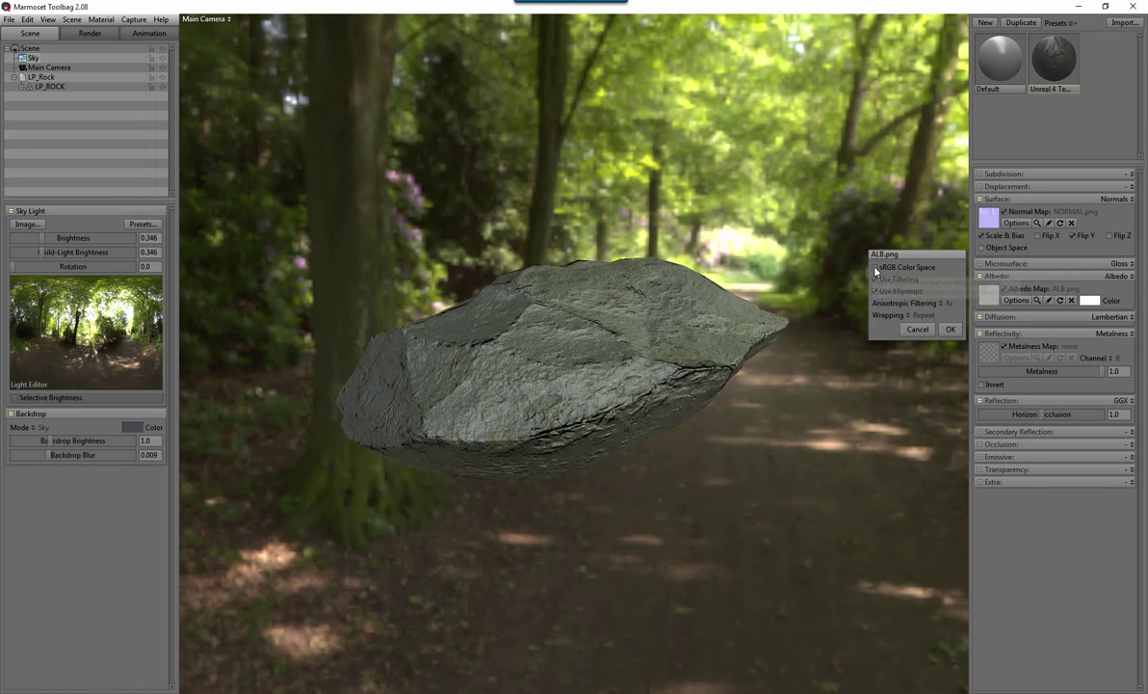
pyautogui.click(875, 267)
pyautogui.click(874, 267)
pyautogui.click(874, 267)
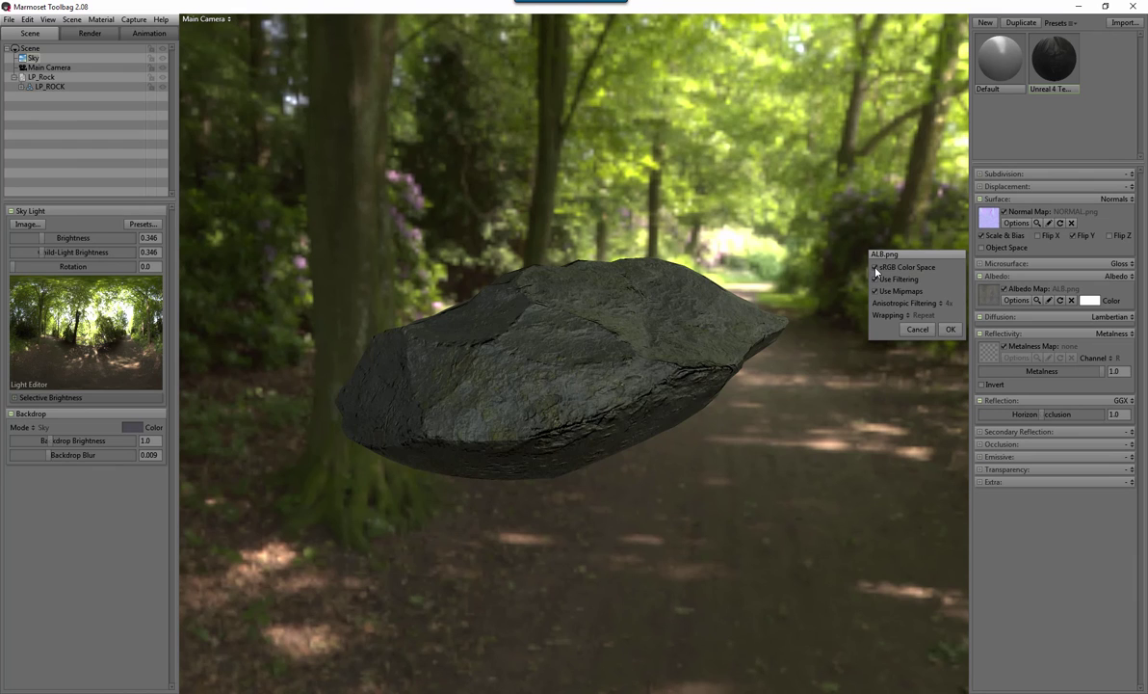
pyautogui.click(950, 329)
pyautogui.moveTo(950, 337); pyautogui.dragTo(846, 333)
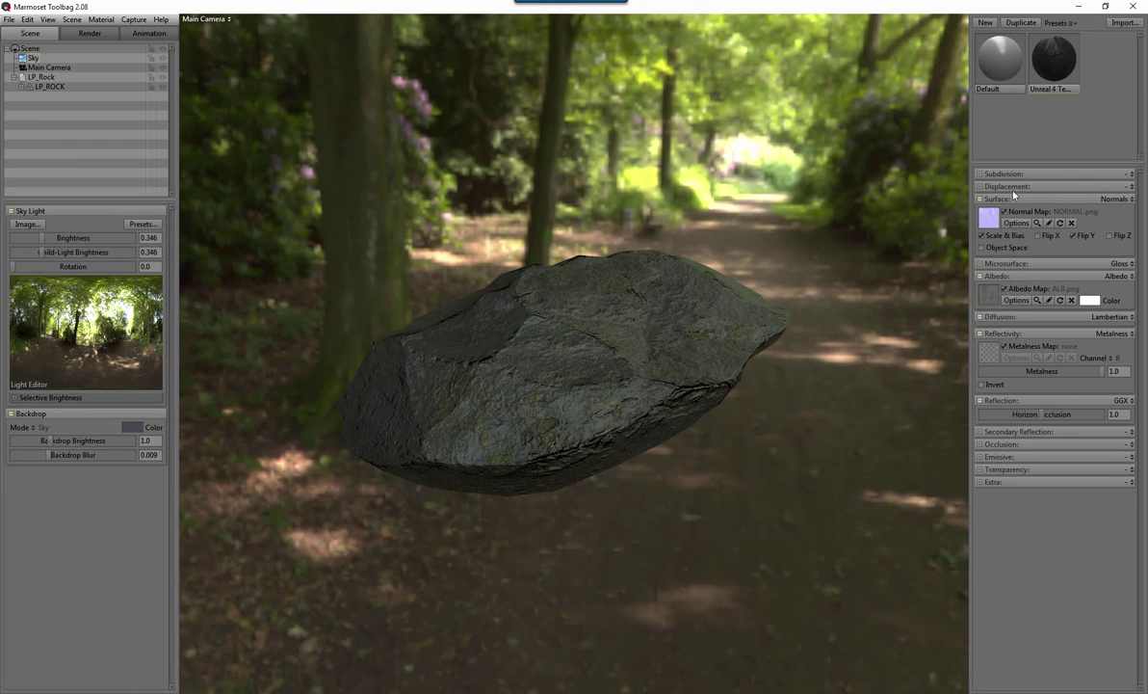
# Step: Set the rock material's reflectivity mode to Metalness after briefly trying Specular
pyautogui.click(981, 263)
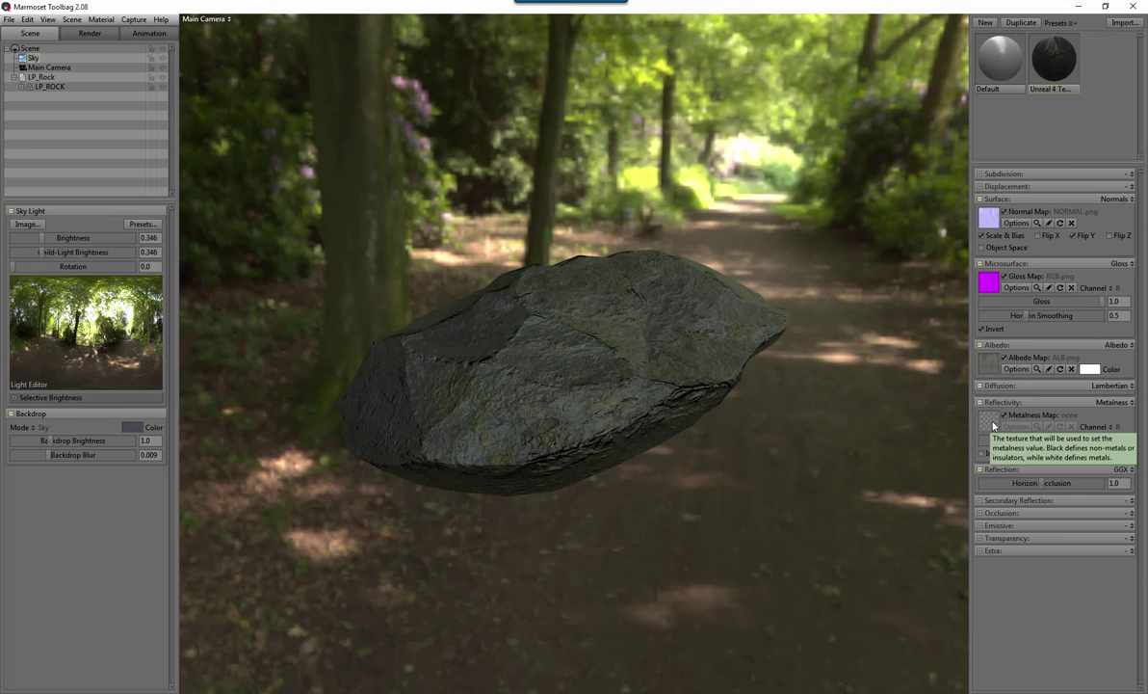
pyautogui.click(1041, 439)
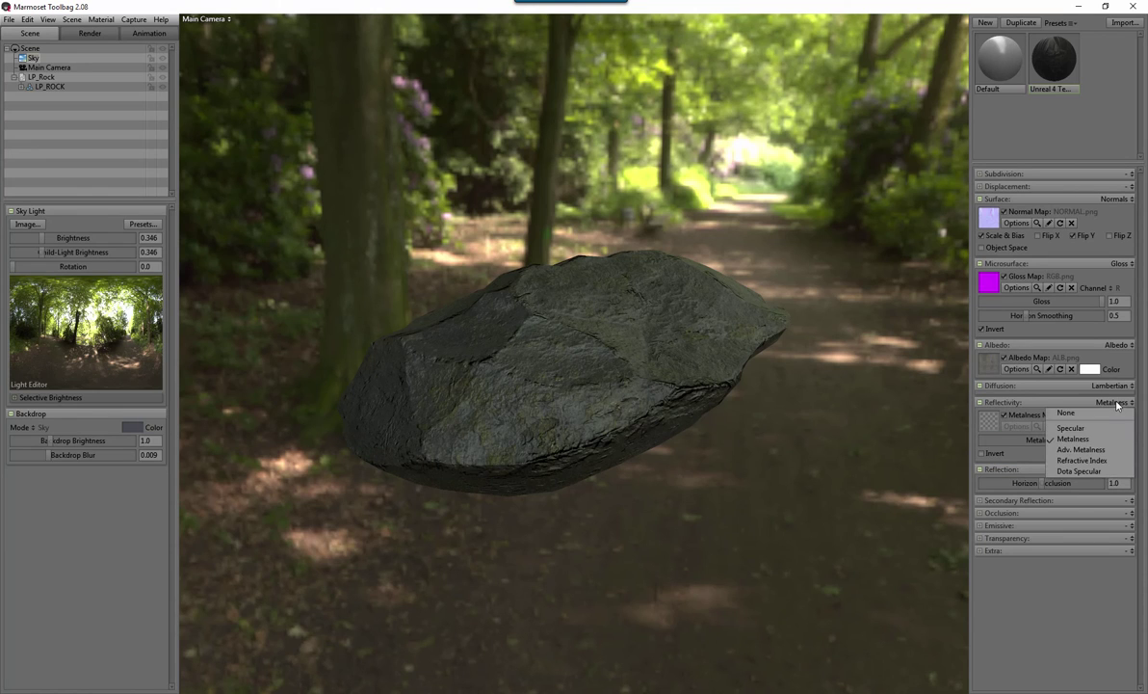
pyautogui.click(1070, 428)
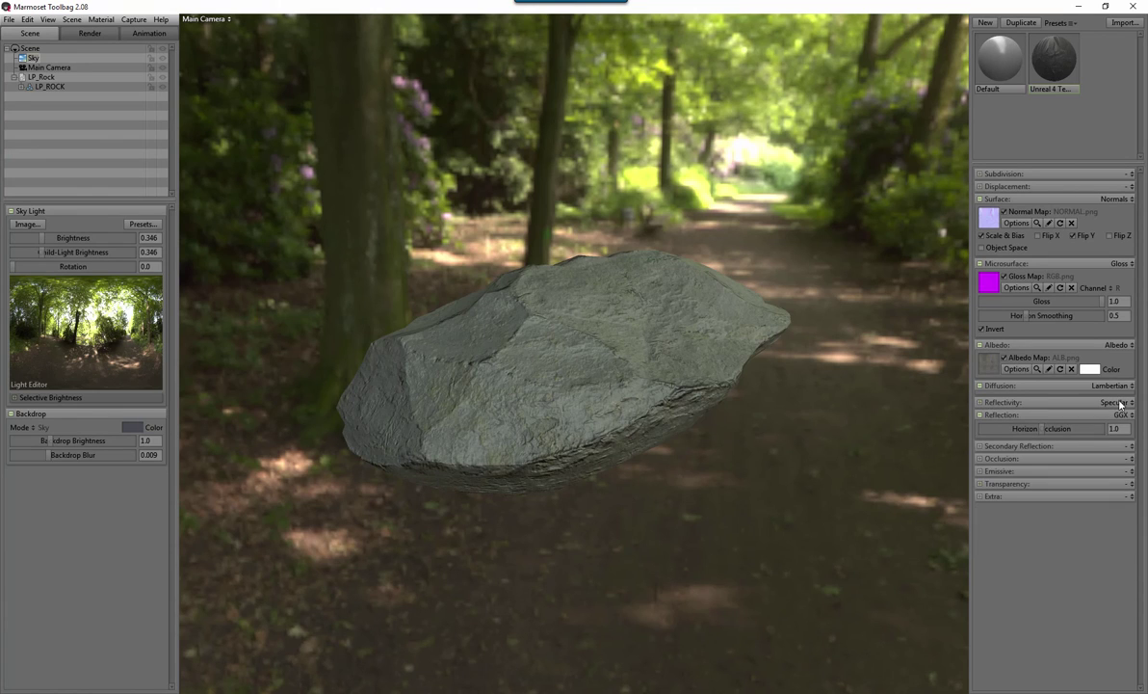
pyautogui.click(1113, 403)
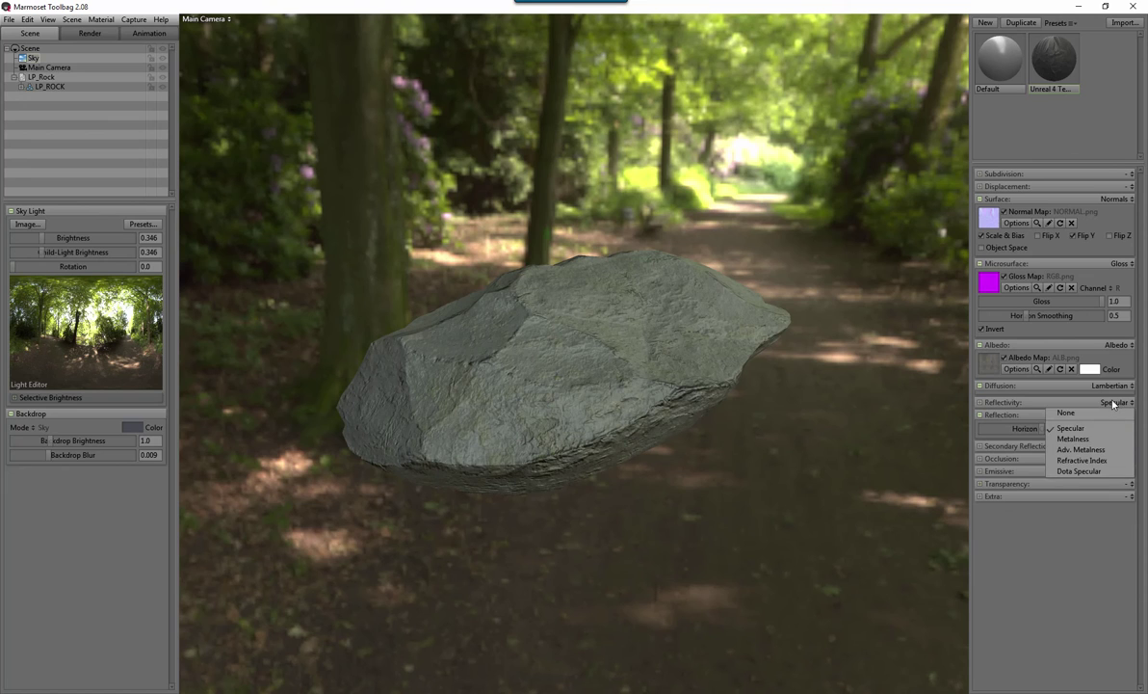
pyautogui.click(1066, 432)
# Step: Load RGB.png as the metalness map, reading its G channel
pyautogui.click(980, 404)
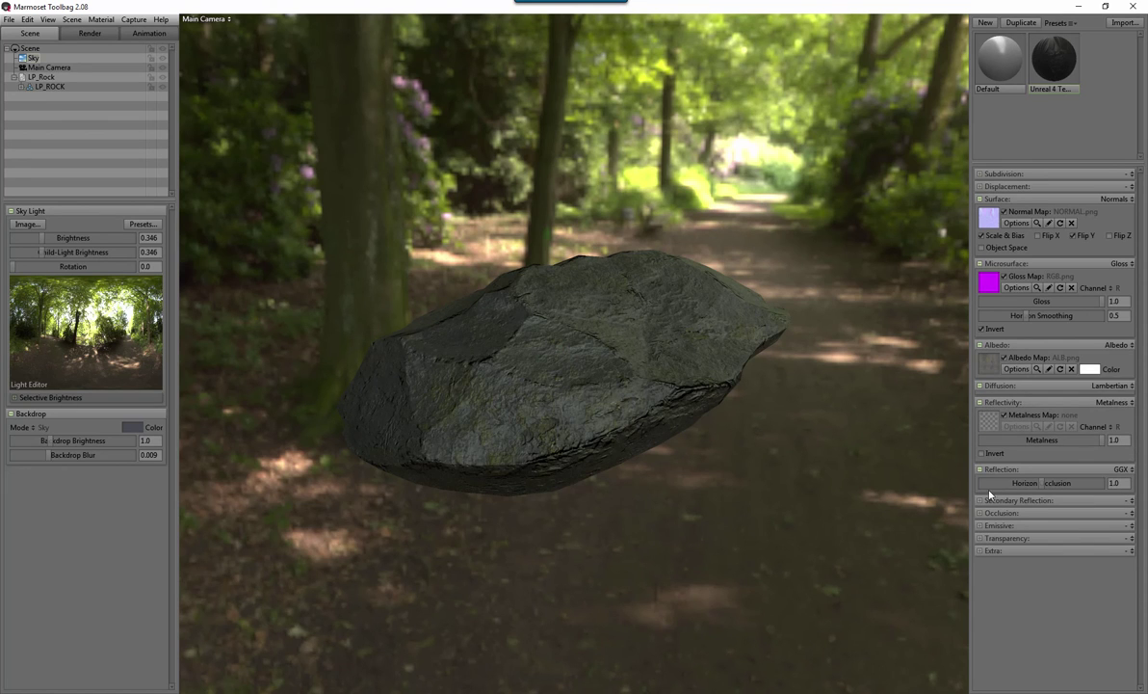
pyautogui.click(989, 421)
pyautogui.doubleClick(552, 241)
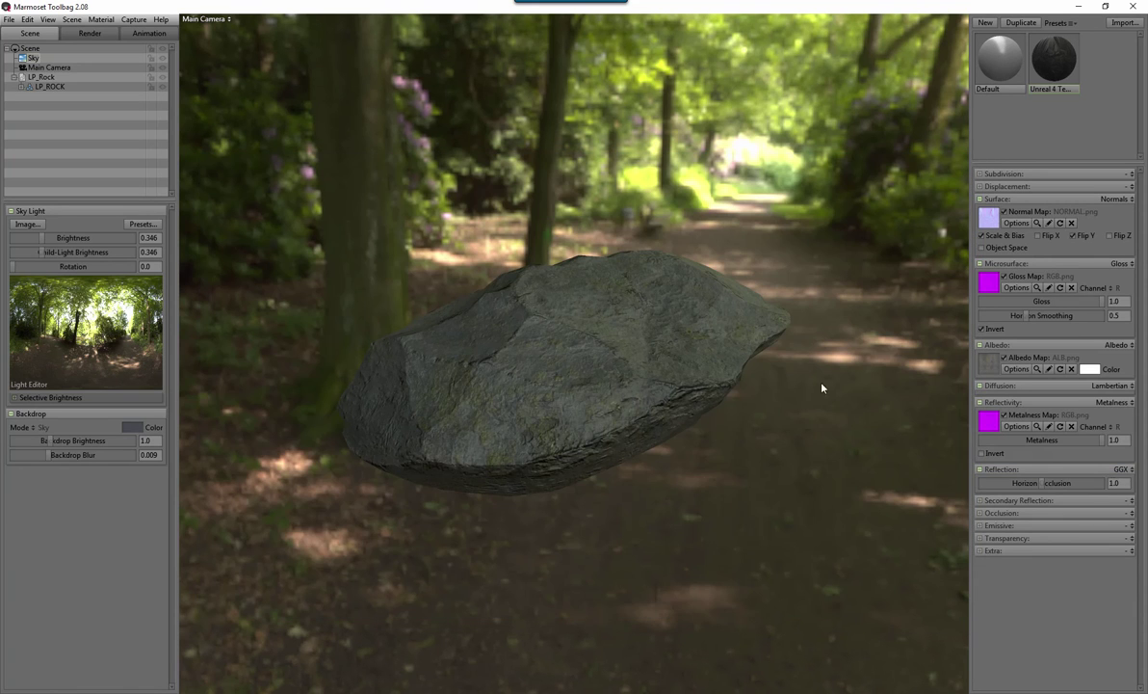
pyautogui.click(1098, 428)
pyautogui.click(1095, 451)
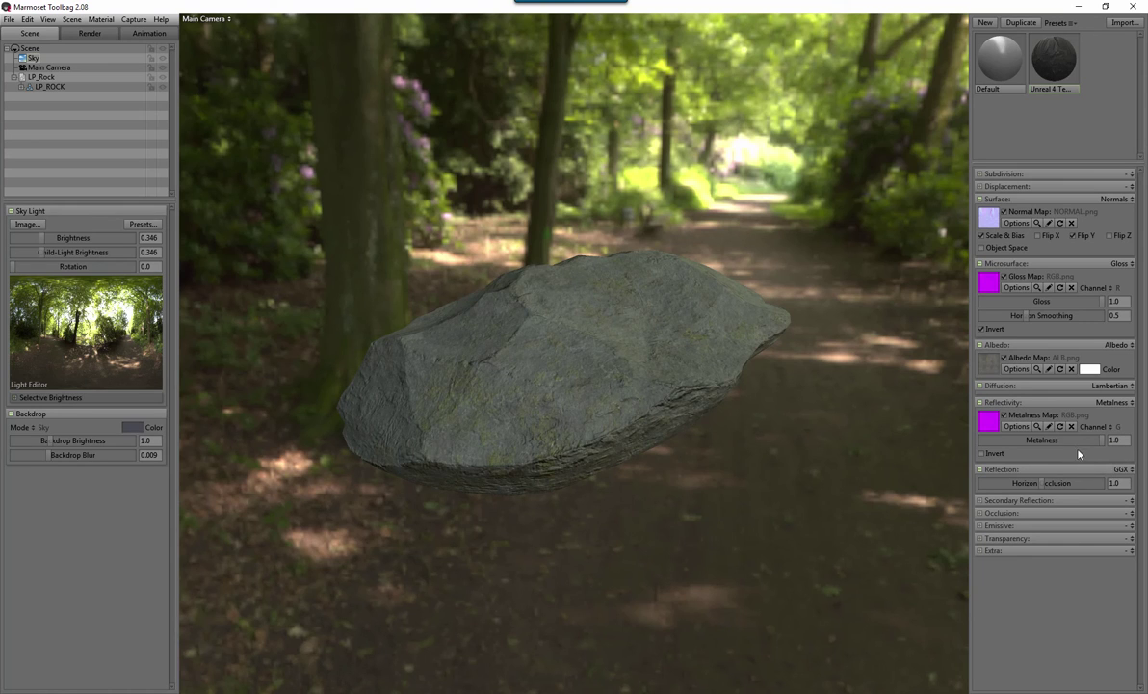
# Step: Switch Occlusion mode on and load RGB.png's R channel as the rock's occlusion map
pyautogui.click(1131, 513)
pyautogui.click(1093, 539)
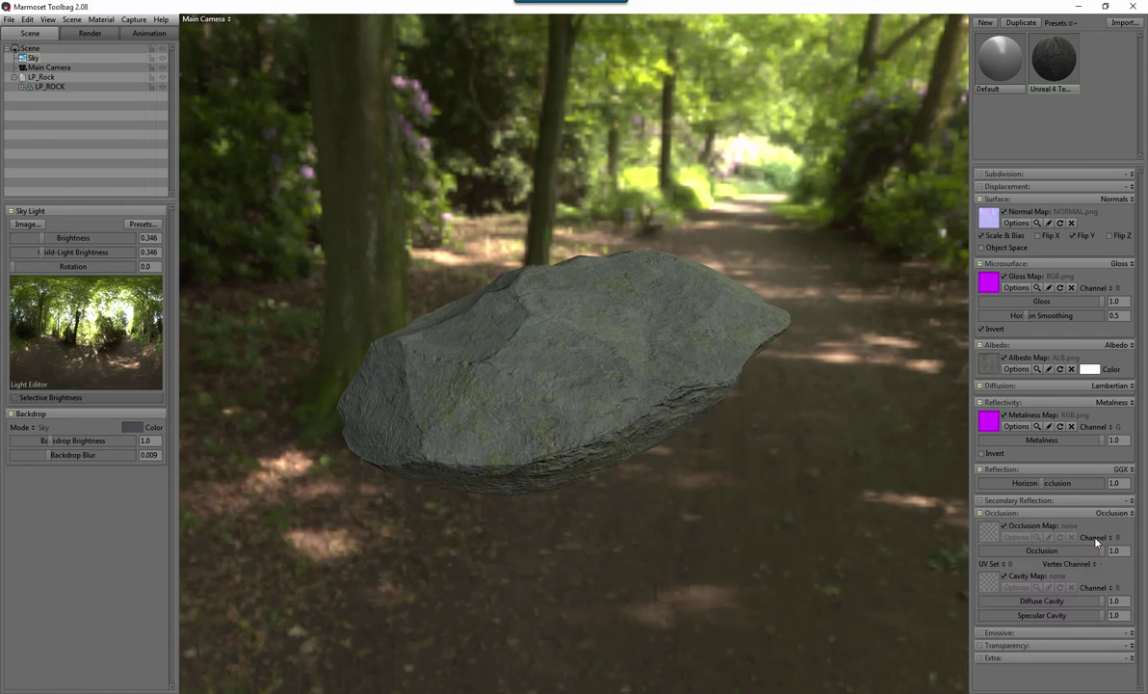
pyautogui.click(992, 535)
pyautogui.doubleClick(553, 245)
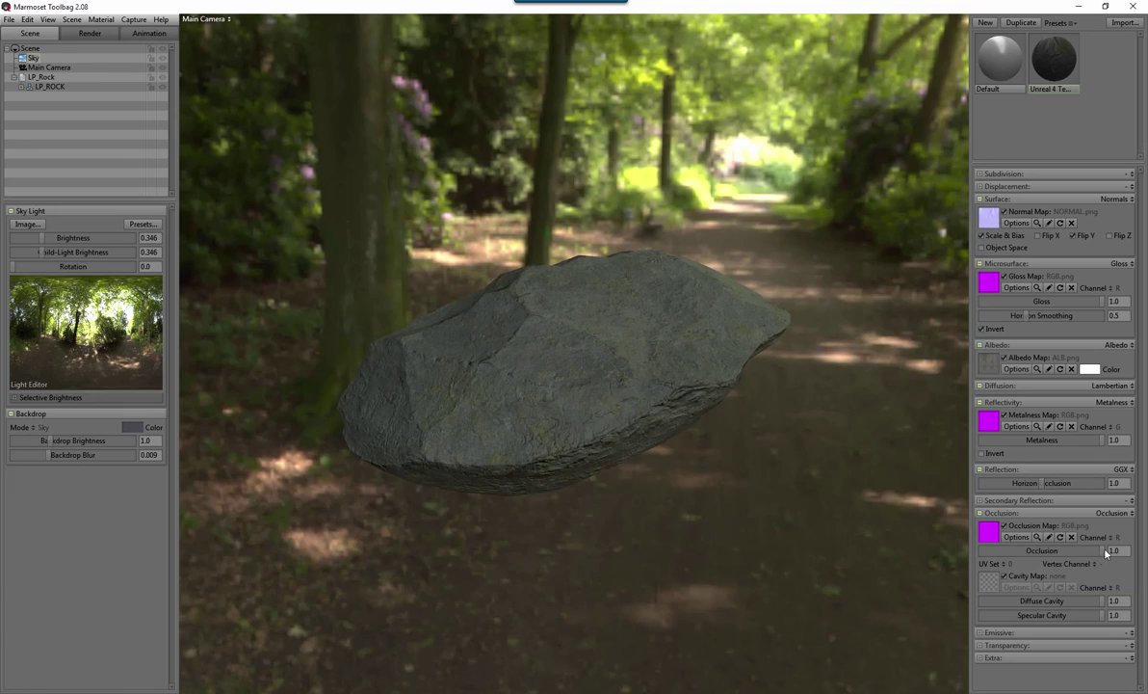
pyautogui.click(1113, 538)
pyautogui.click(1093, 572)
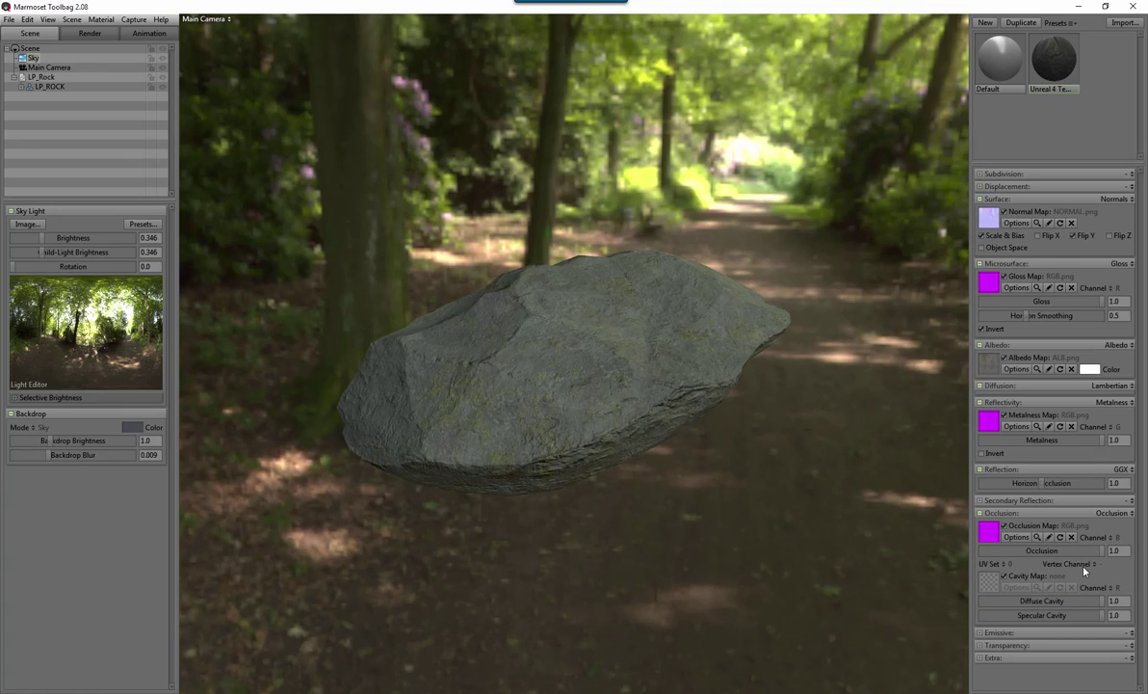
pyautogui.moveTo(597, 330); pyautogui.dragTo(571, 383)
pyautogui.click(1017, 427)
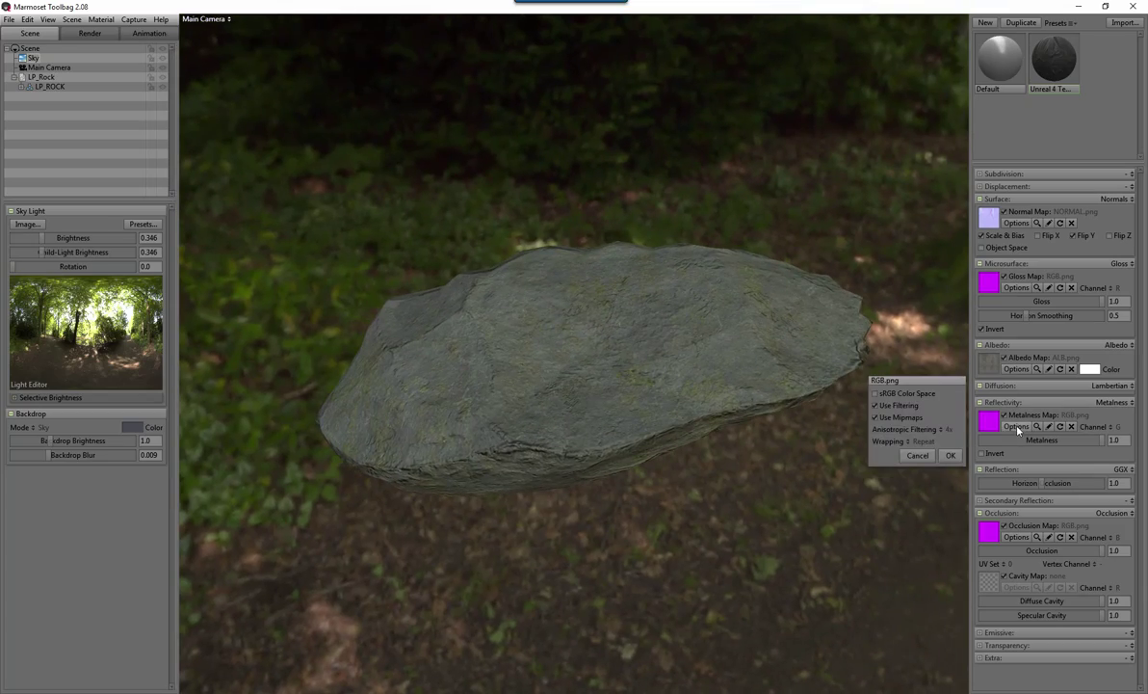
pyautogui.click(949, 455)
pyautogui.click(1017, 538)
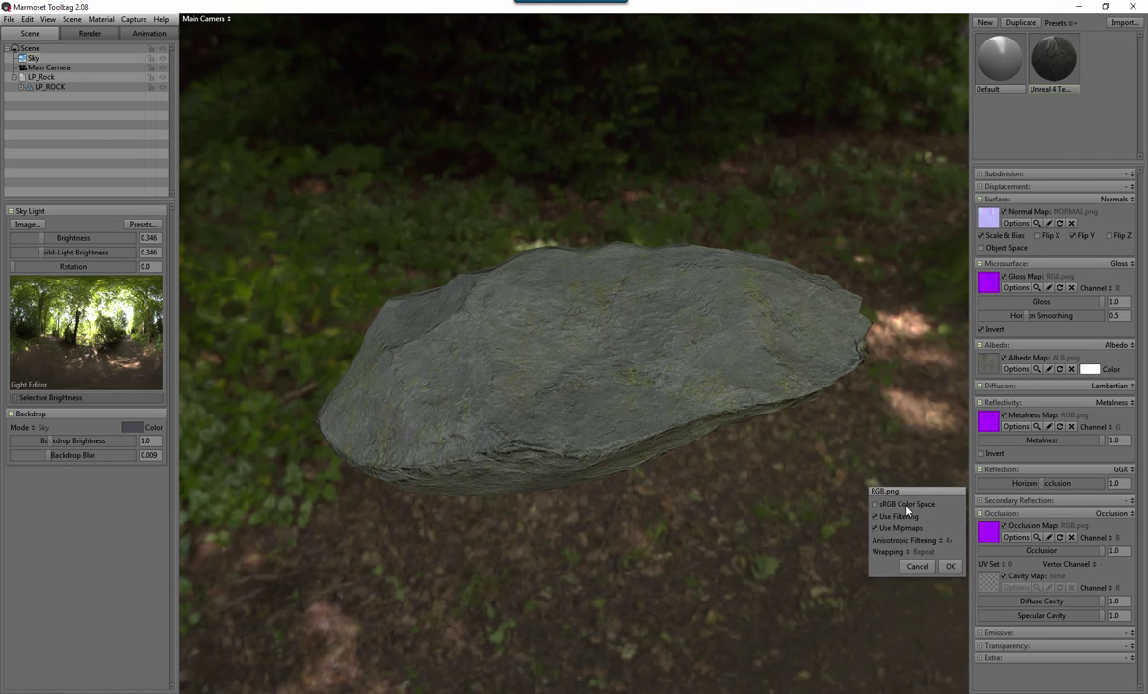
pyautogui.click(950, 566)
pyautogui.moveTo(802, 341); pyautogui.dragTo(669, 413)
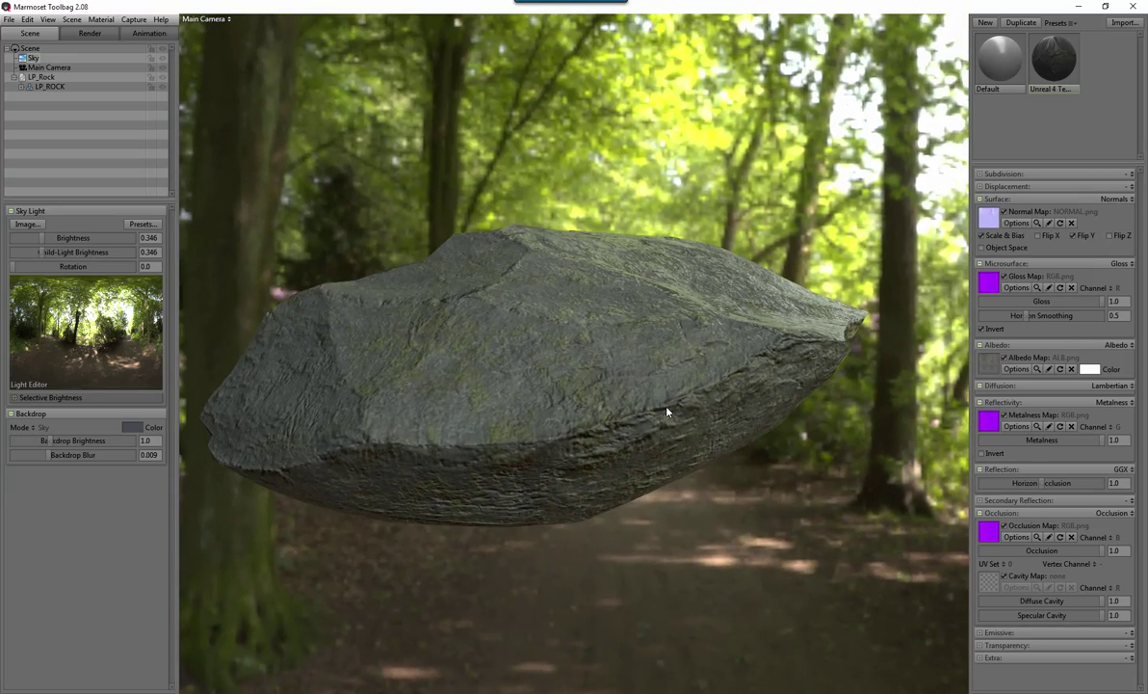
pyautogui.moveTo(679, 466); pyautogui.dragTo(640, 455)
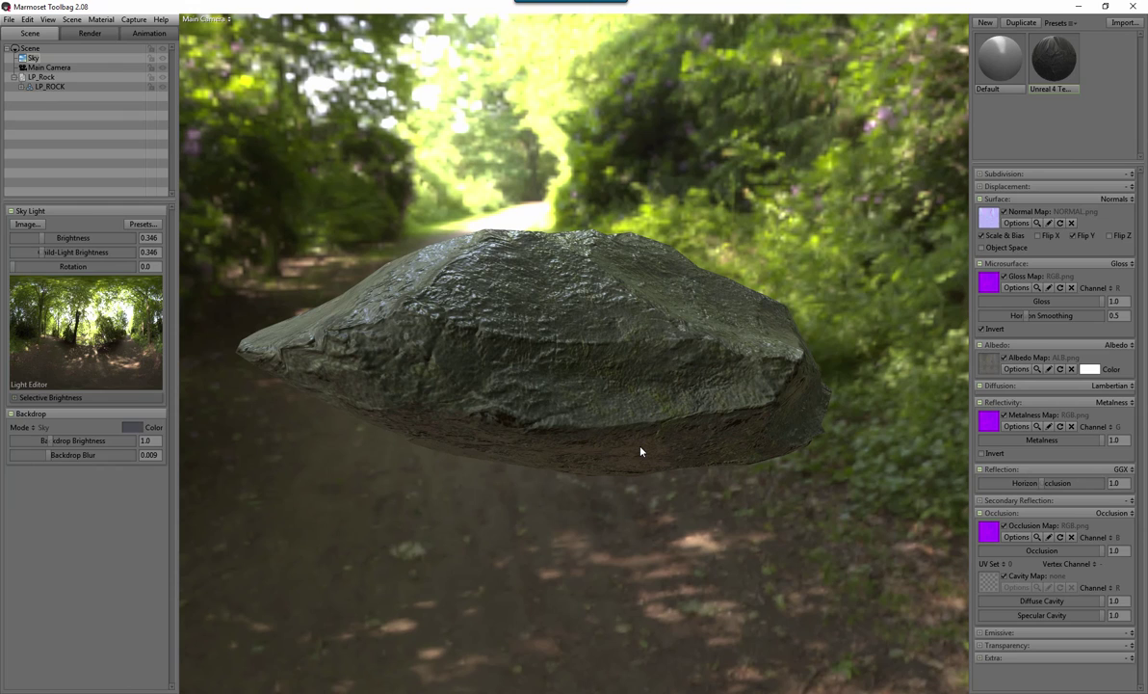